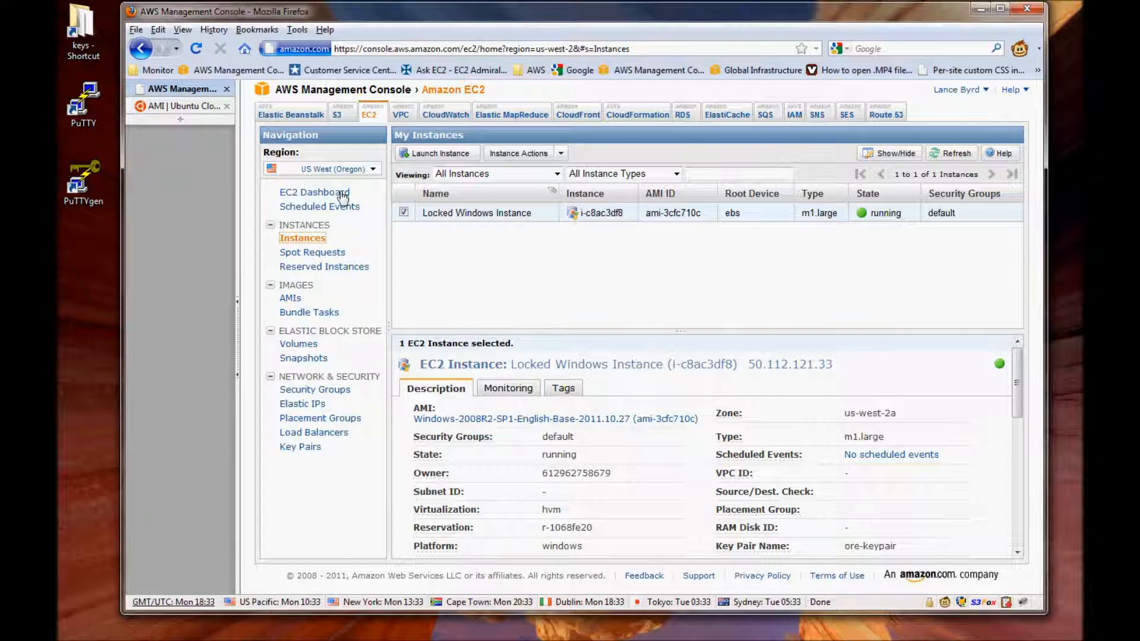
# Copy the AMI ID ami-52f67b62 of the us-west-2 oneiric i386 instance-store image from the Ubuntu Cloud Portal page
pyautogui.click(184, 109)
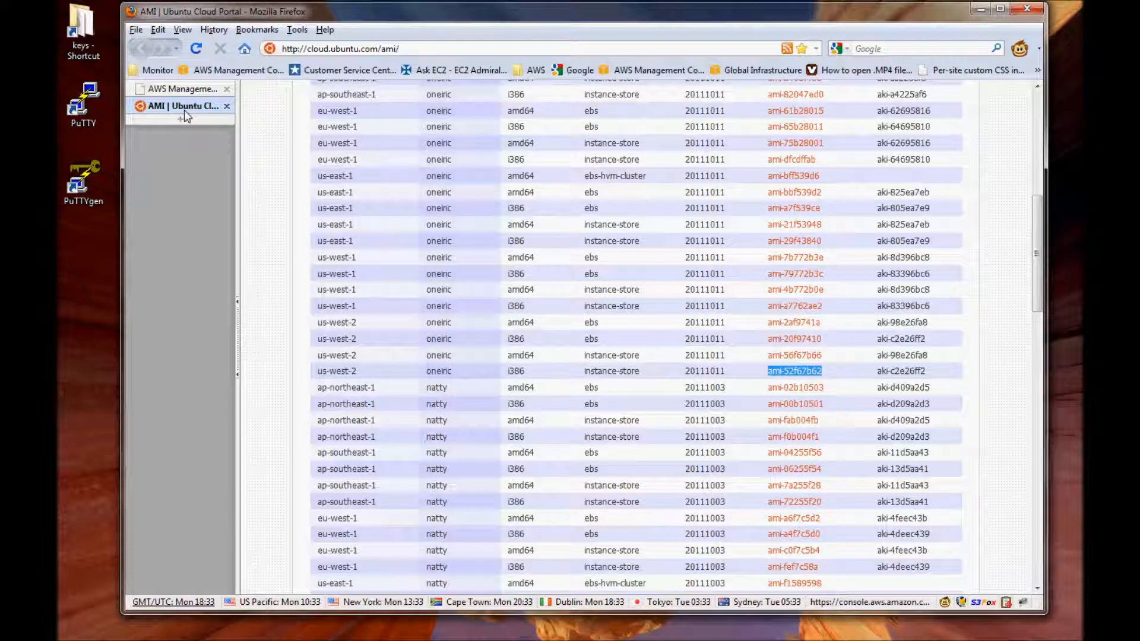
pyautogui.rightClick(796, 377)
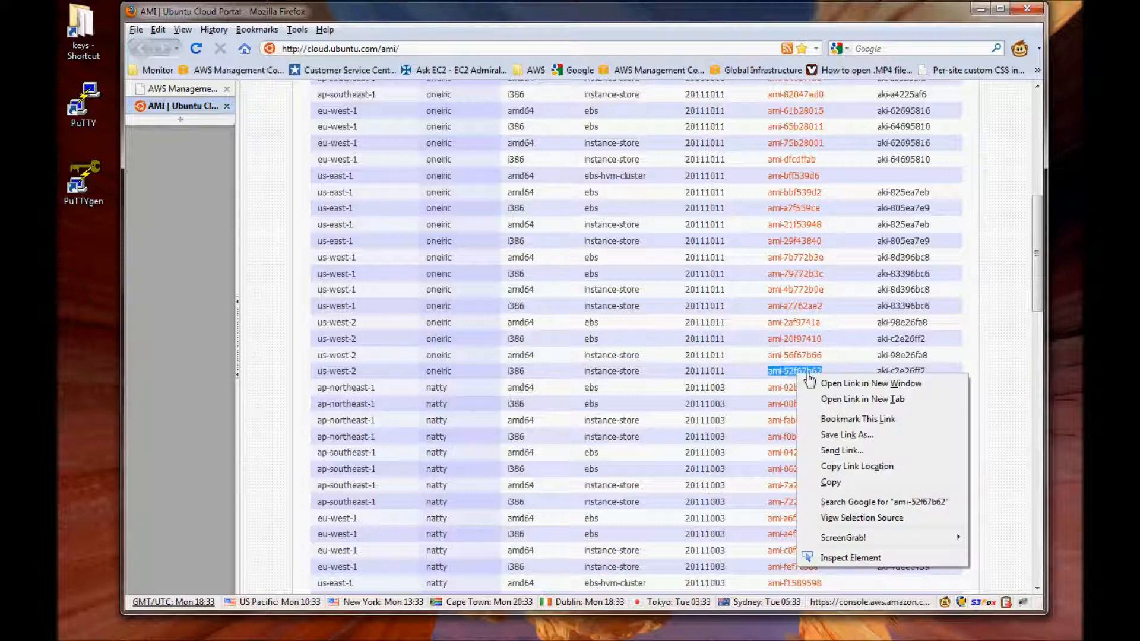
pyautogui.click(838, 480)
# Find the machine image ami-52f67b62 in the EC2 console's AMI list by filtering All Images with the copied ID
pyautogui.click(182, 88)
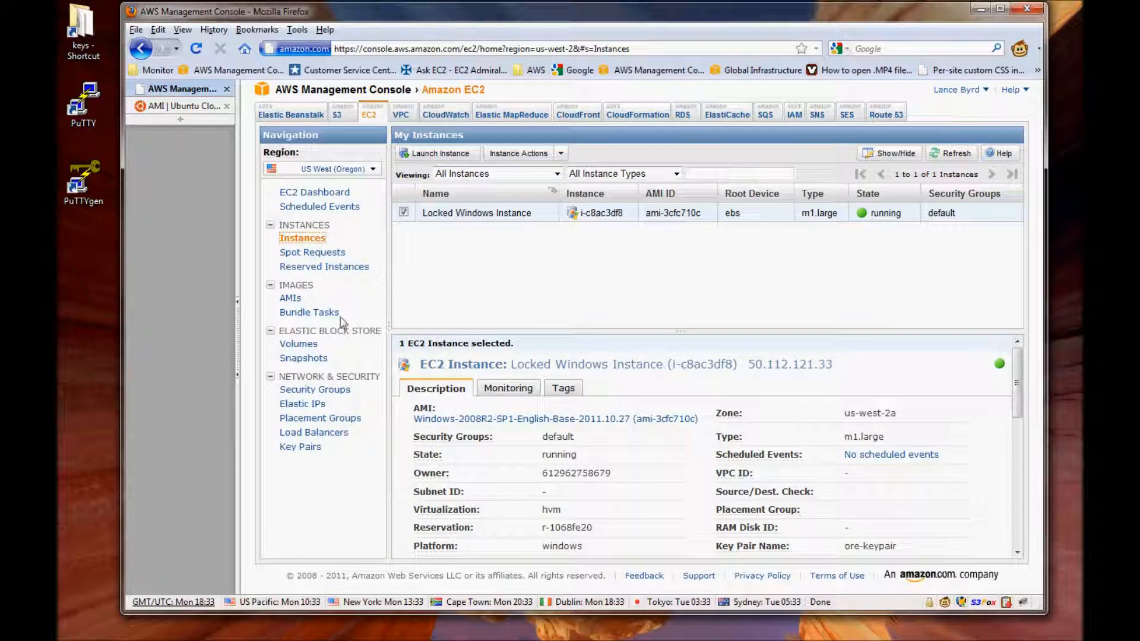
pyautogui.click(290, 298)
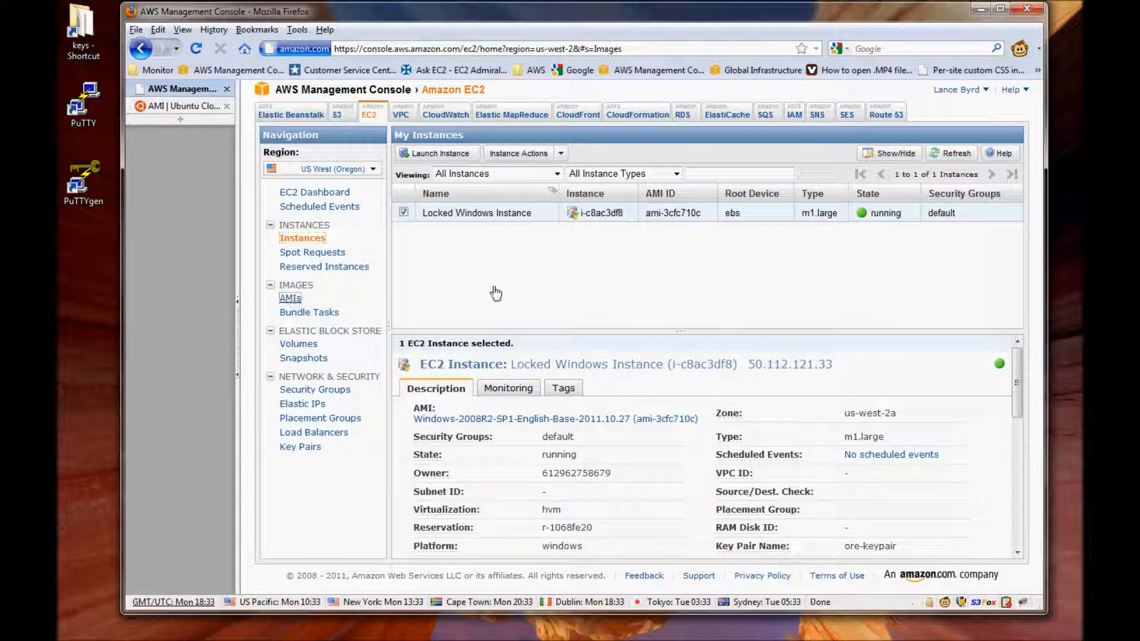
pyautogui.click(537, 174)
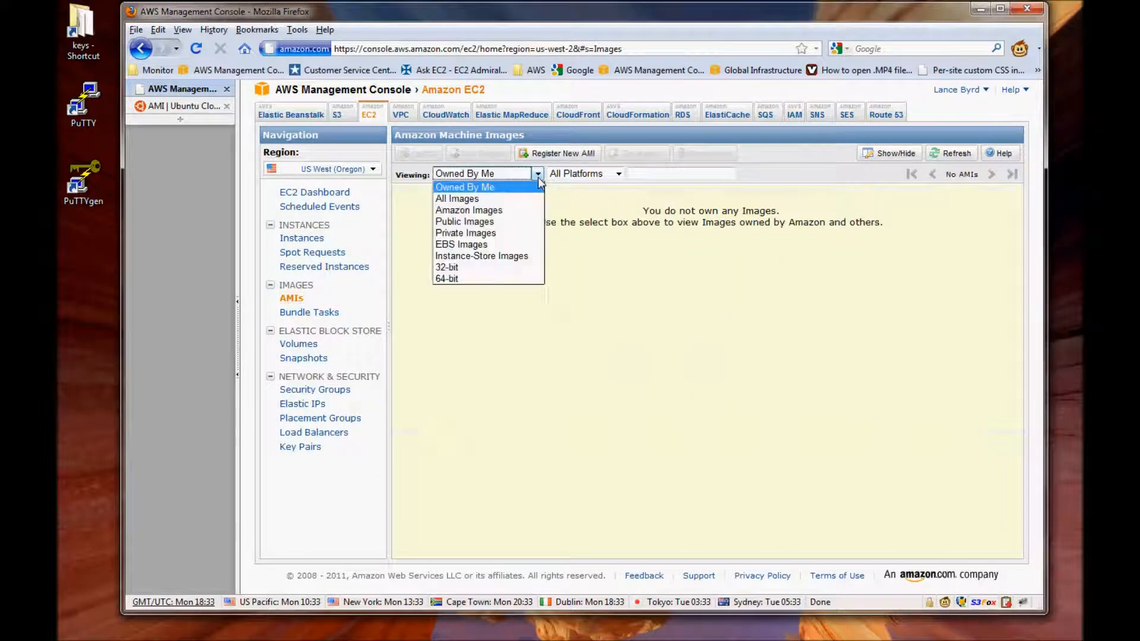
pyautogui.click(645, 175)
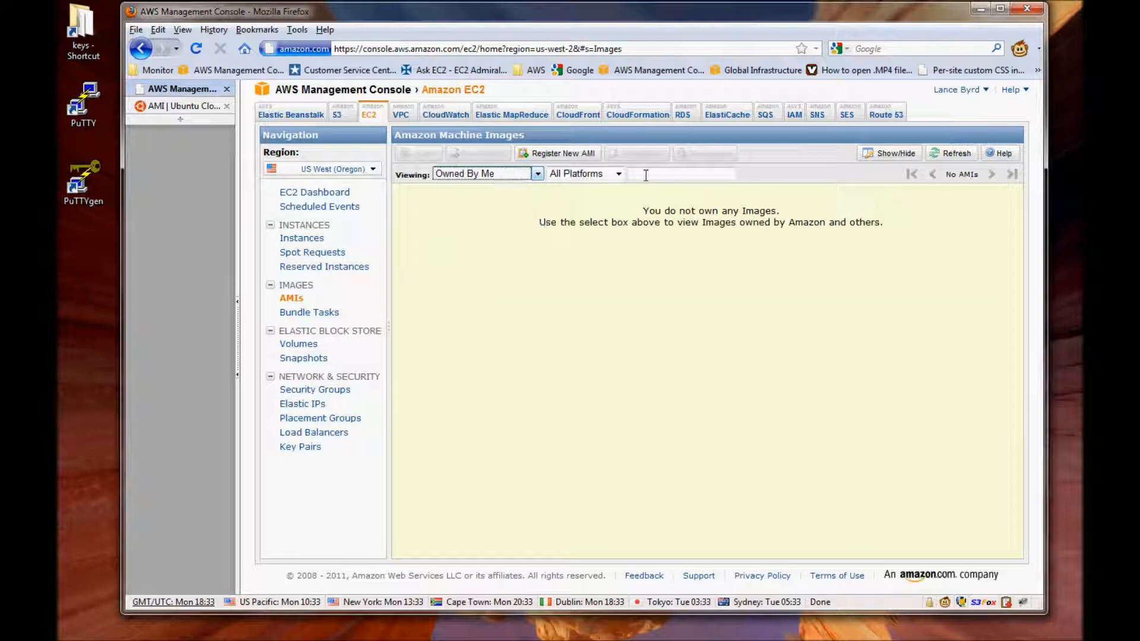
pyautogui.rightClick(645, 176)
pyautogui.click(680, 238)
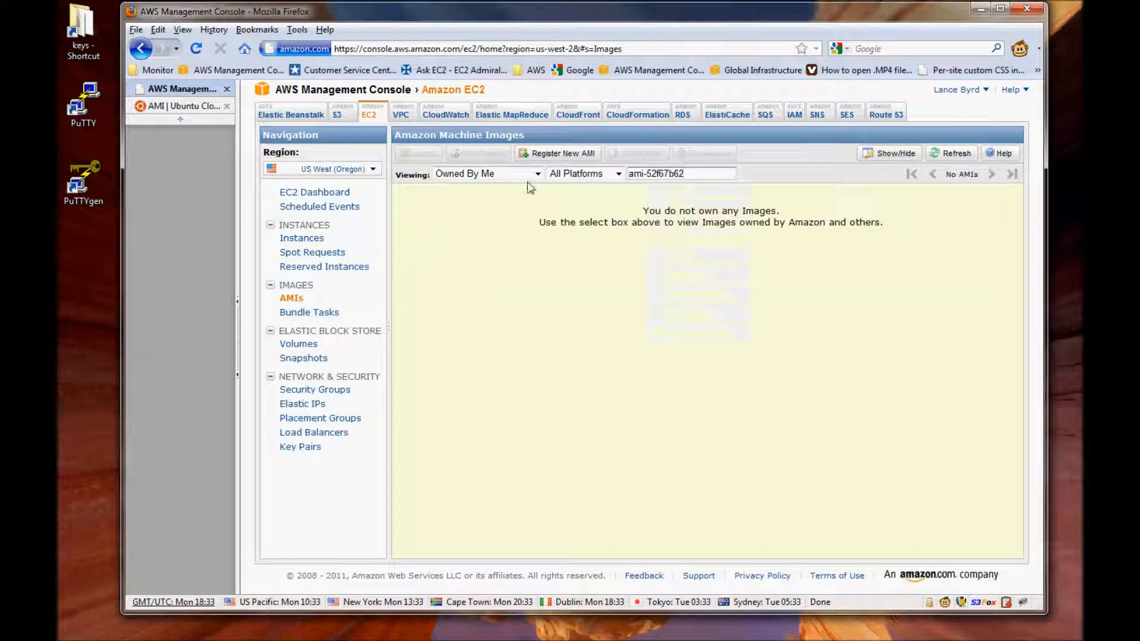
pyautogui.click(538, 174)
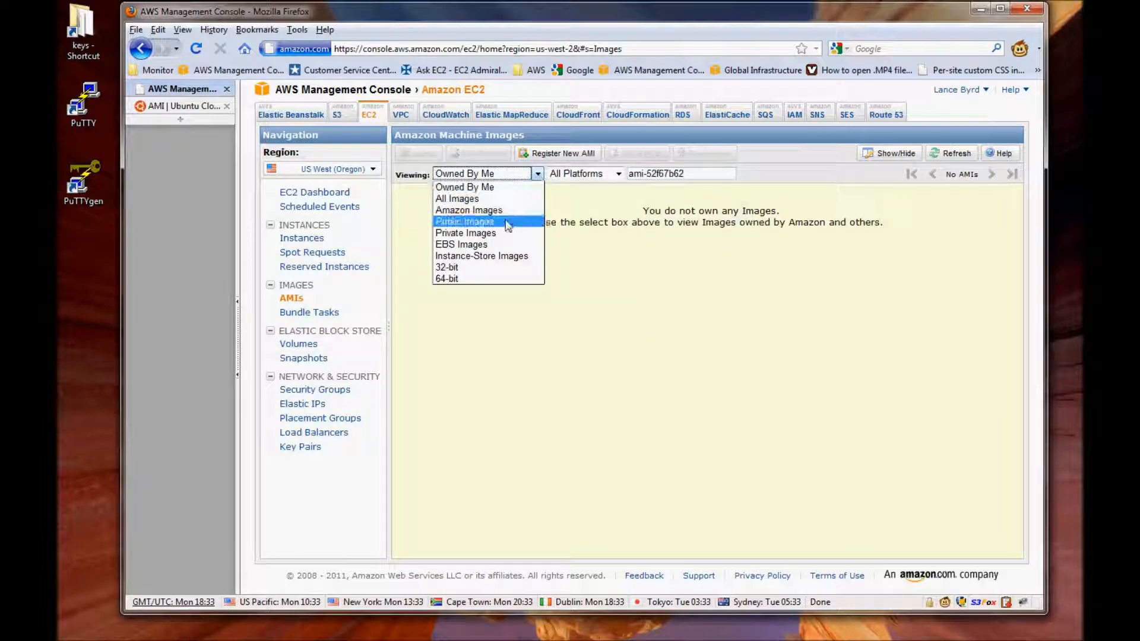
pyautogui.click(502, 200)
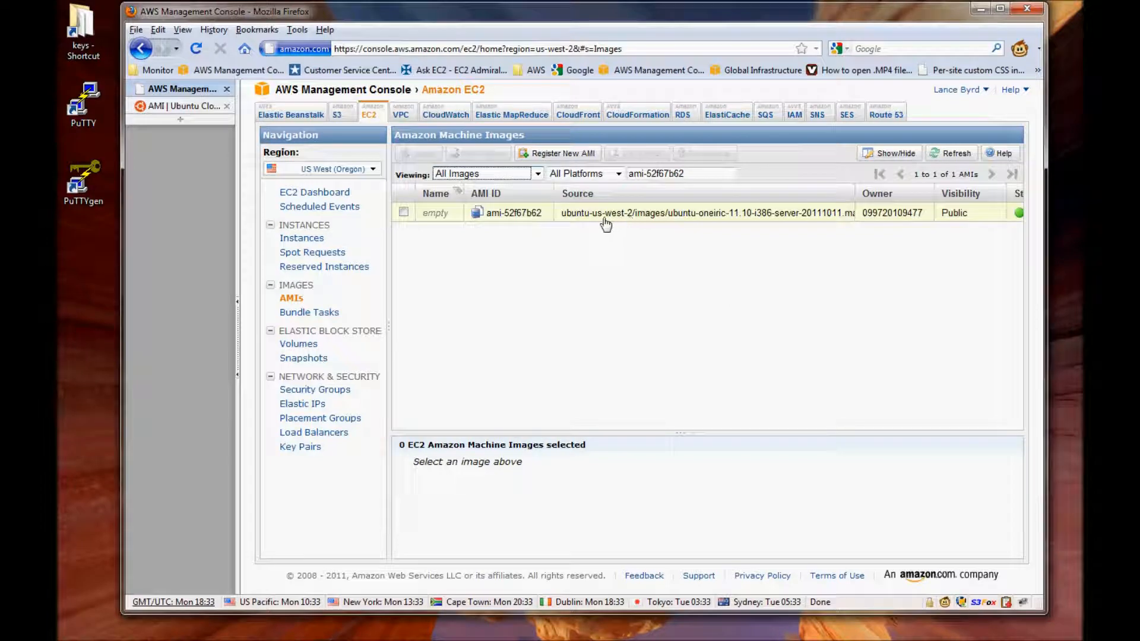
# Set up an instance launch from the found Ubuntu image in availability zone us-west-2a, with default advanced options and a Name tag
pyautogui.rightClick(602, 218)
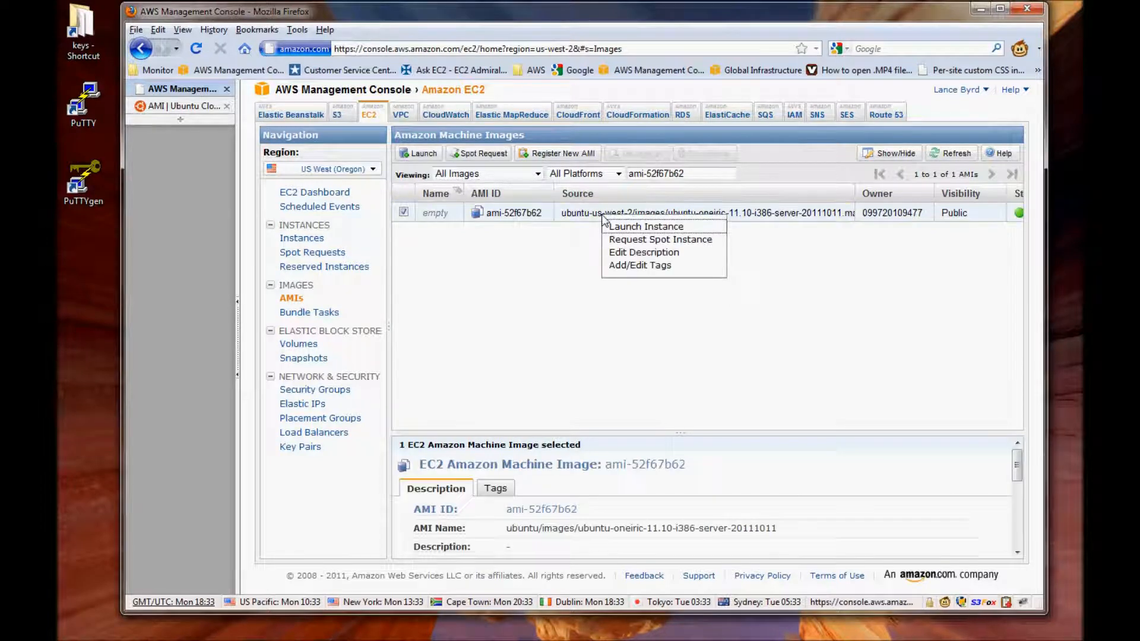
pyautogui.click(638, 228)
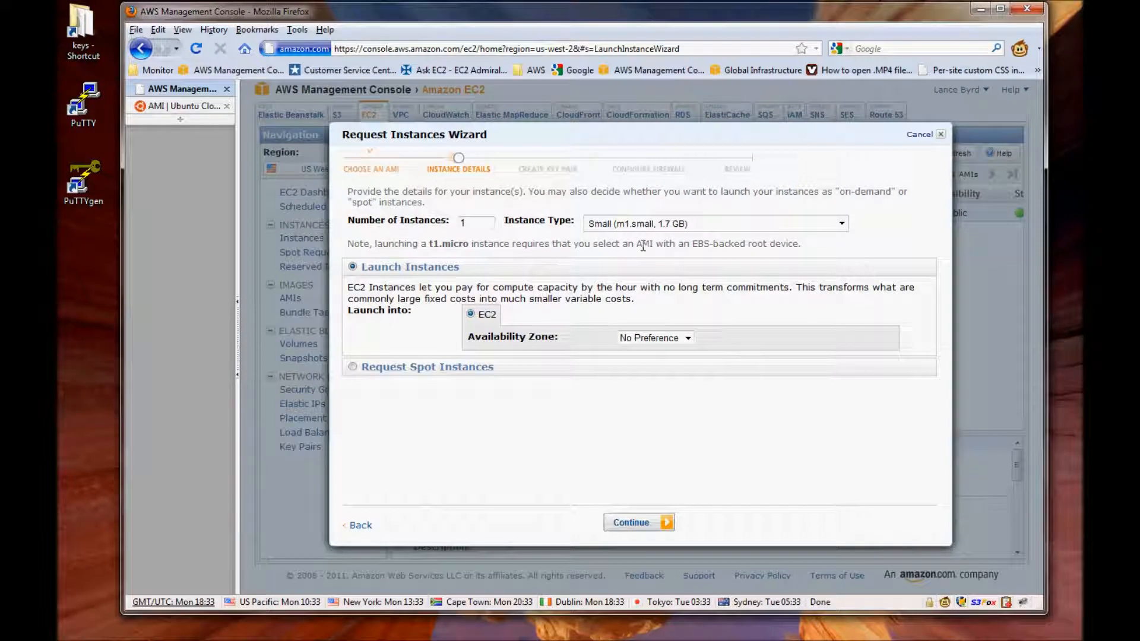
pyautogui.click(687, 338)
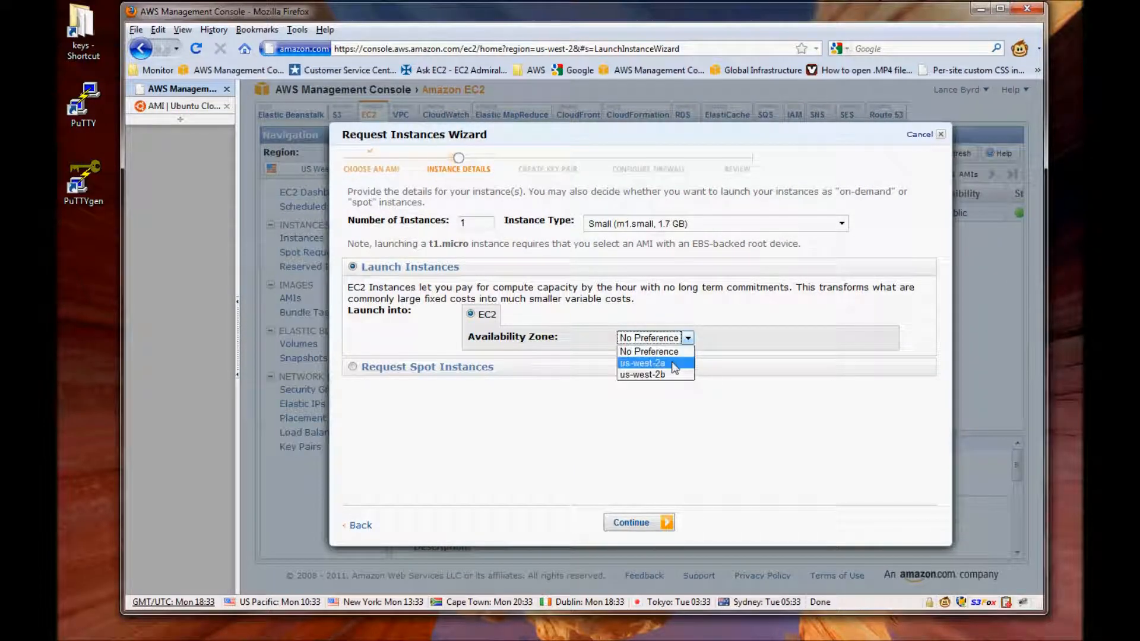
pyautogui.click(674, 363)
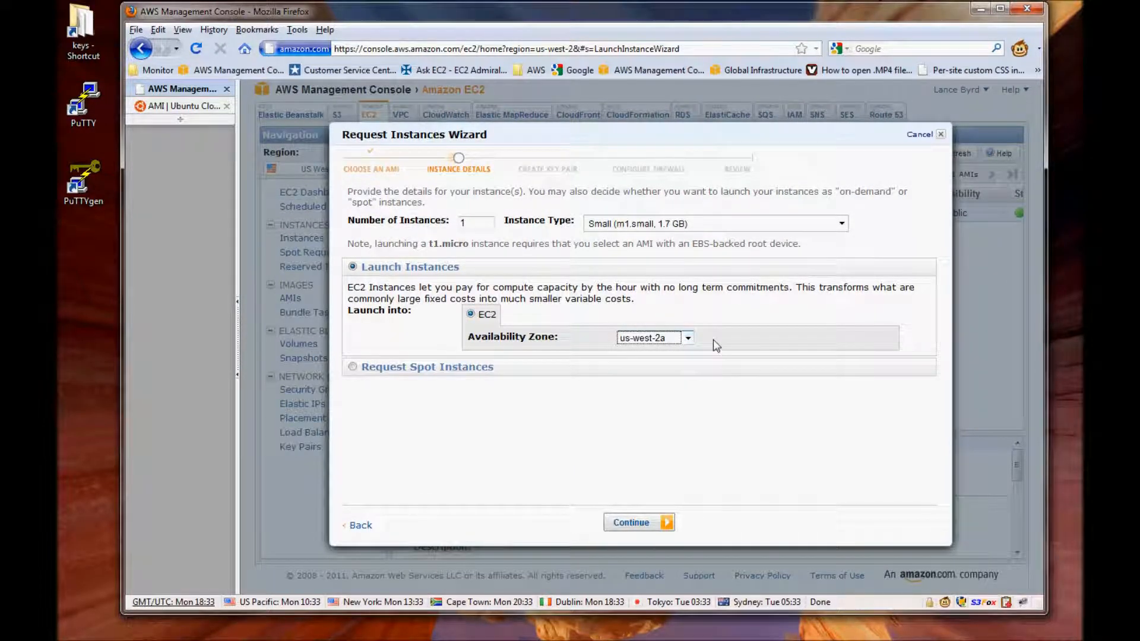
pyautogui.click(631, 523)
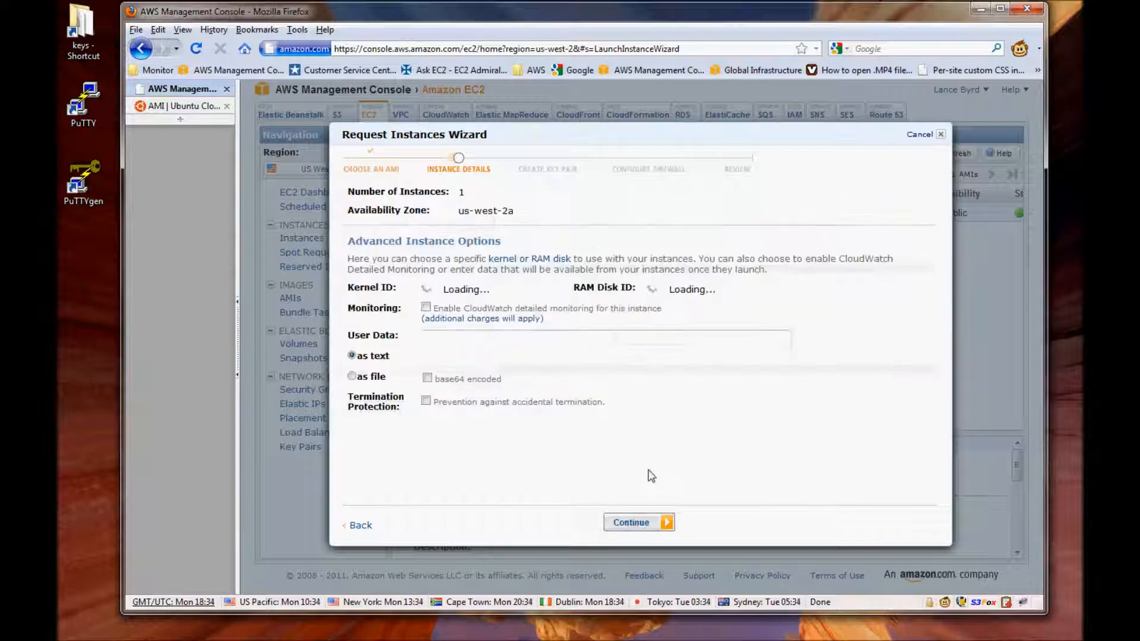
pyautogui.click(644, 524)
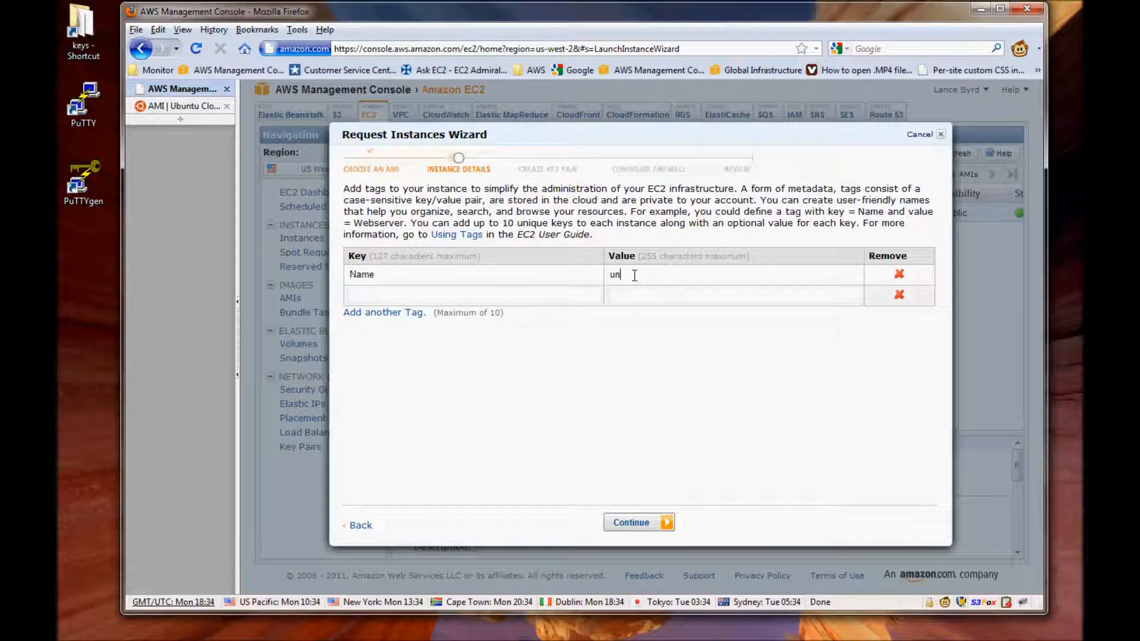
pyautogui.click(644, 523)
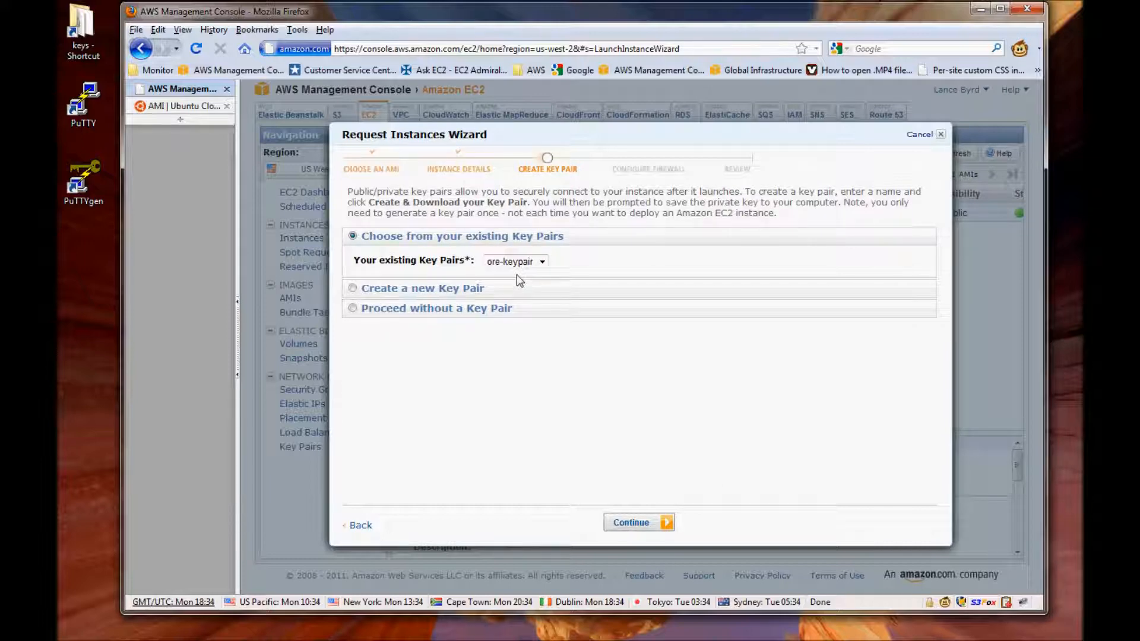
# Create a new key pair named ore-unlock for the instance and save its PEM file
pyautogui.click(353, 290)
pyautogui.click(549, 282)
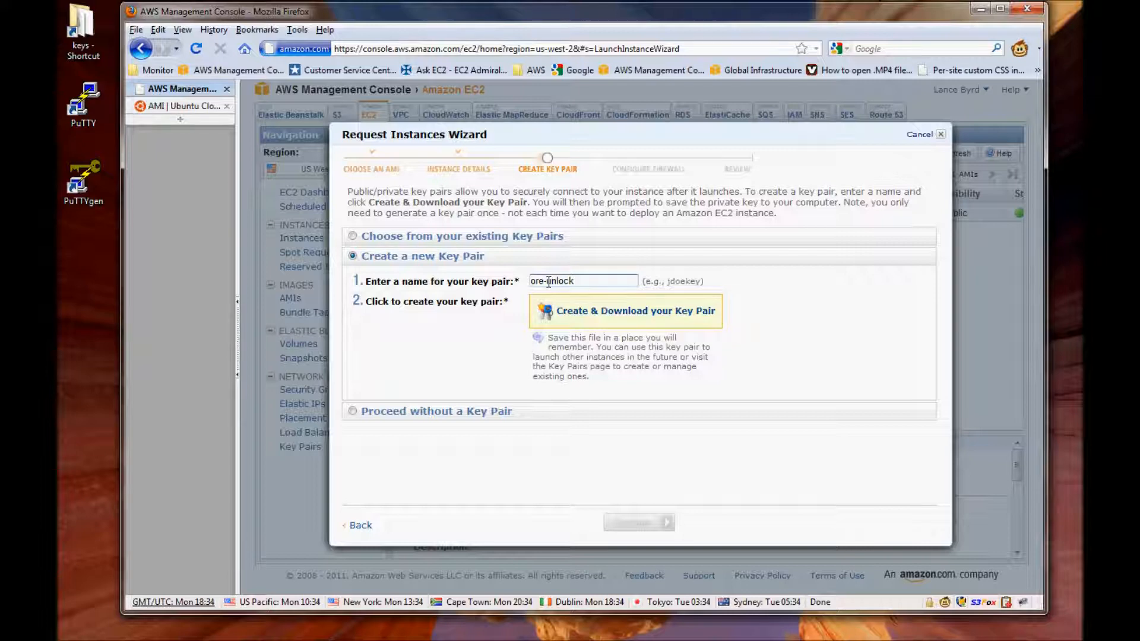
pyautogui.click(611, 316)
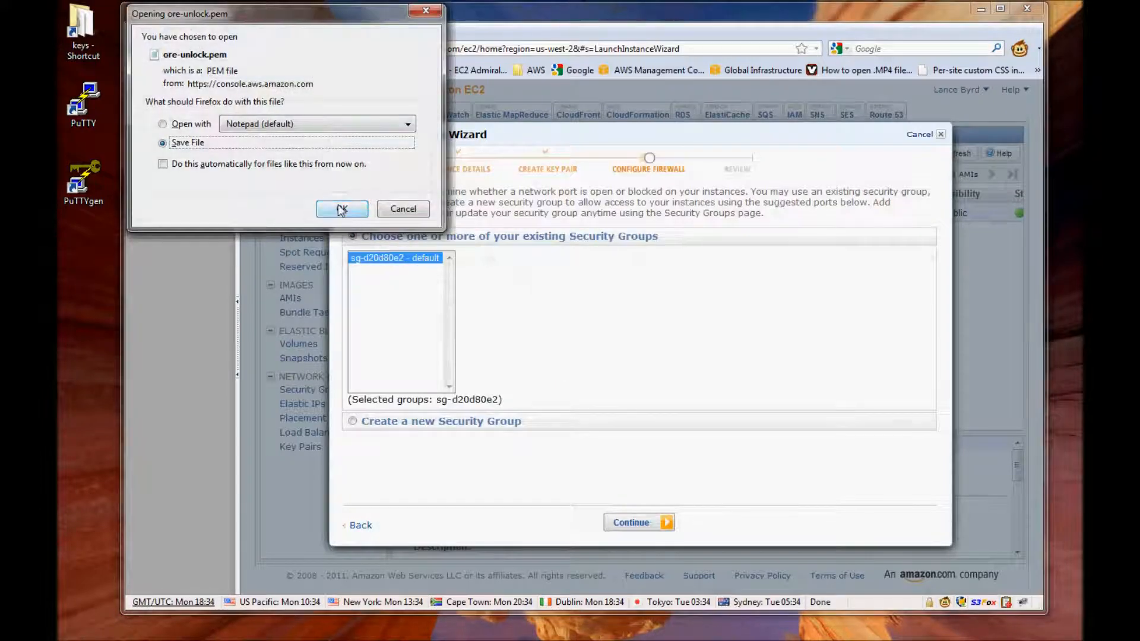
pyautogui.click(342, 210)
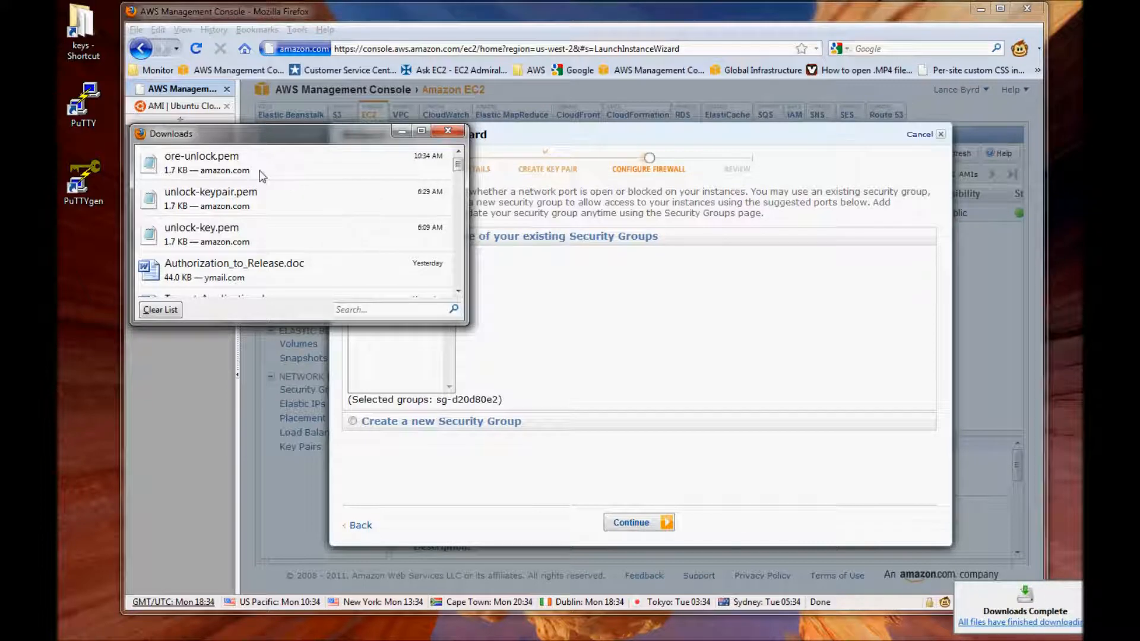
# Copy the downloaded ore-unlock.pem file from the Downloads folder into the keys folder and close the file and download windows
pyautogui.rightClick(227, 163)
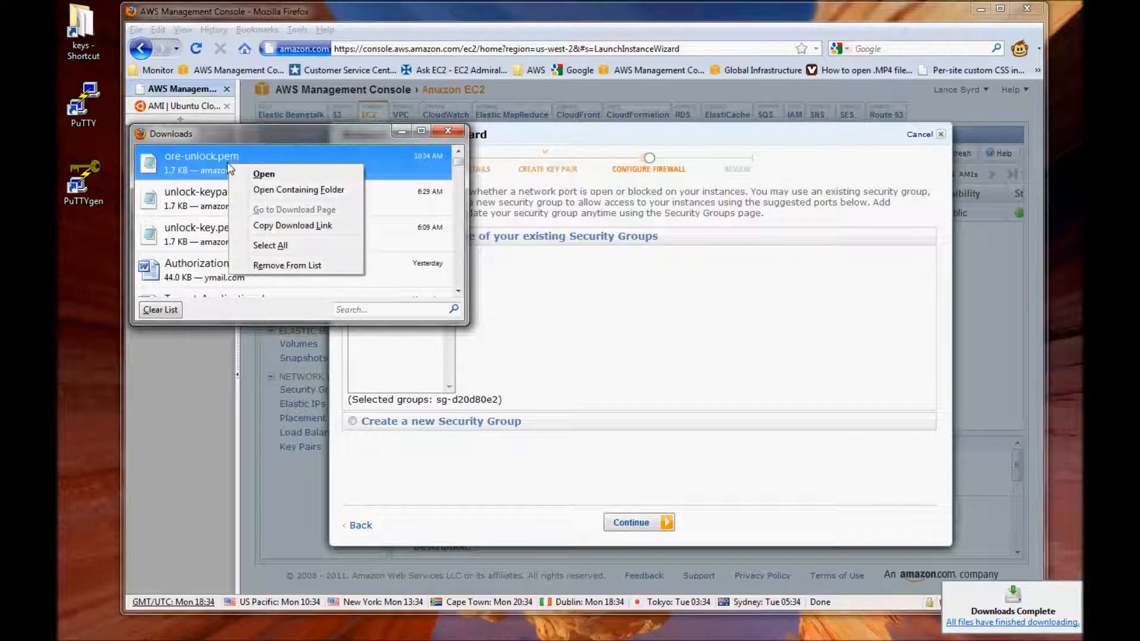
pyautogui.click(274, 190)
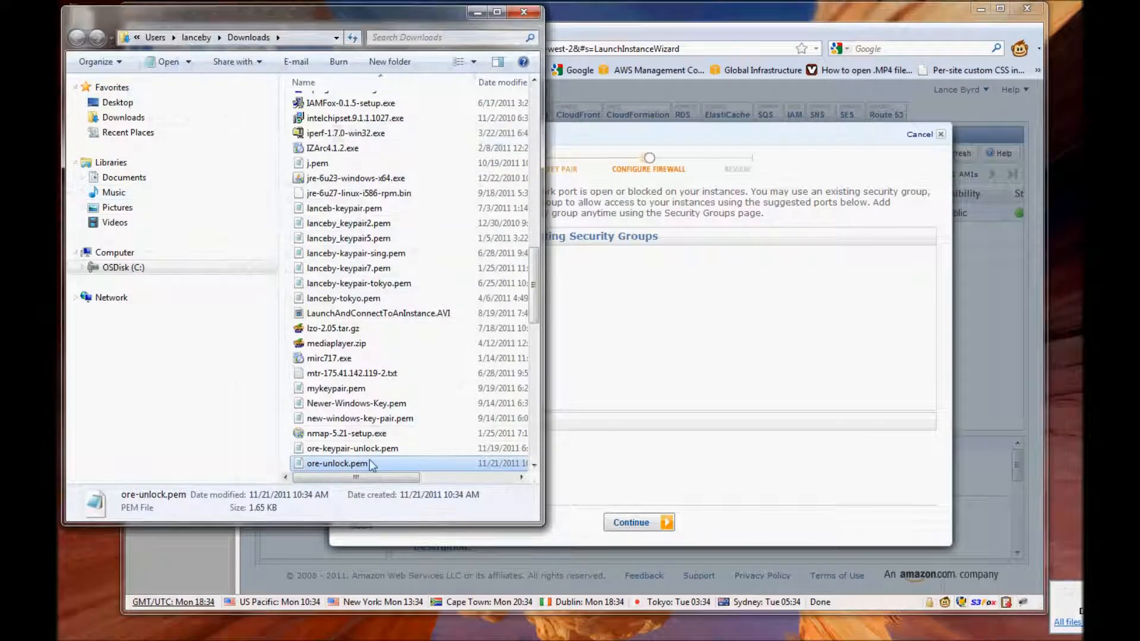
pyautogui.rightClick(362, 466)
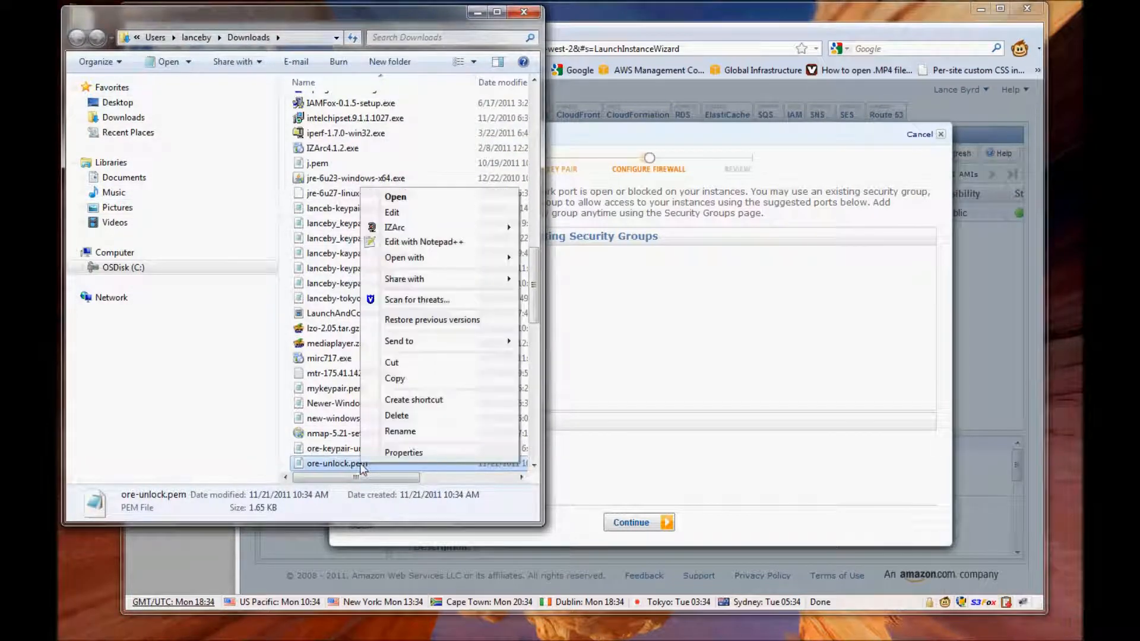
pyautogui.click(403, 378)
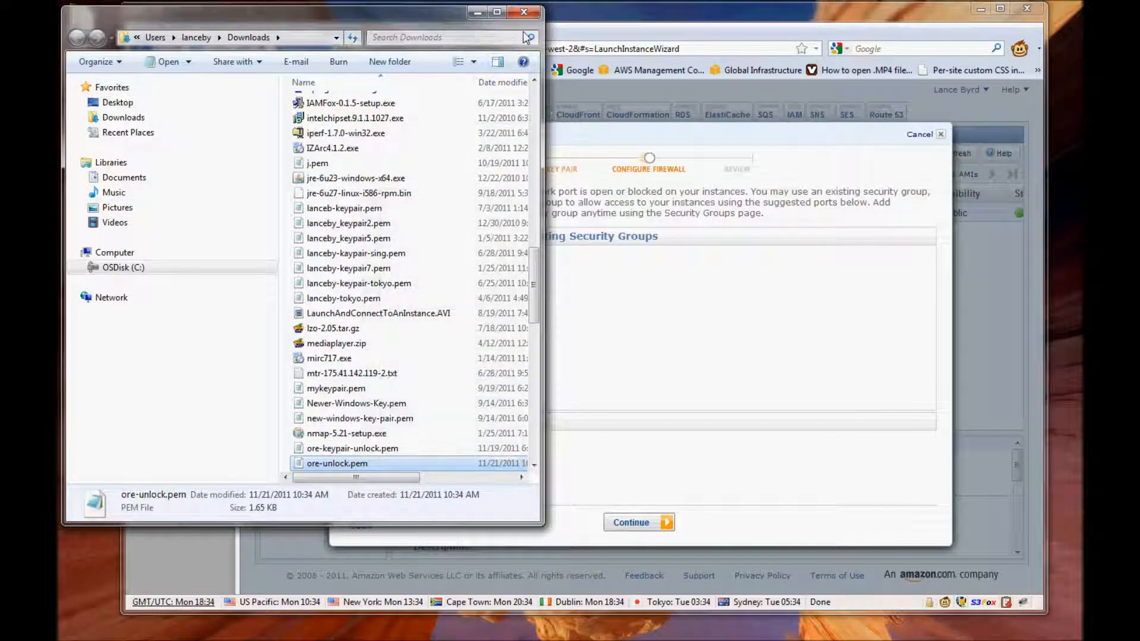
pyautogui.click(523, 11)
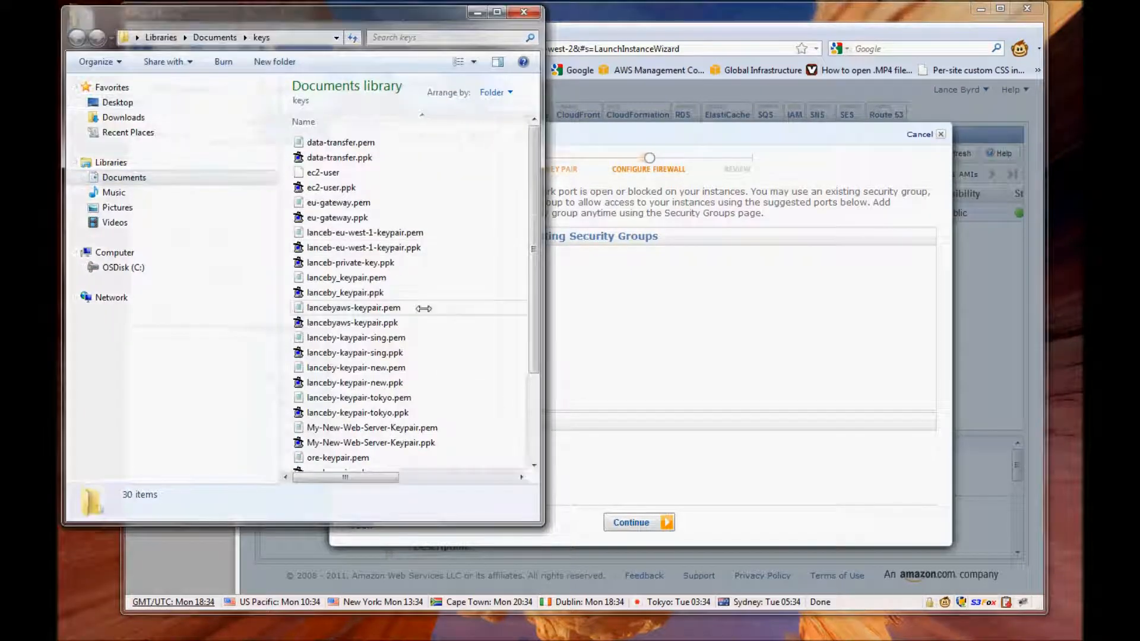
pyautogui.rightClick(423, 313)
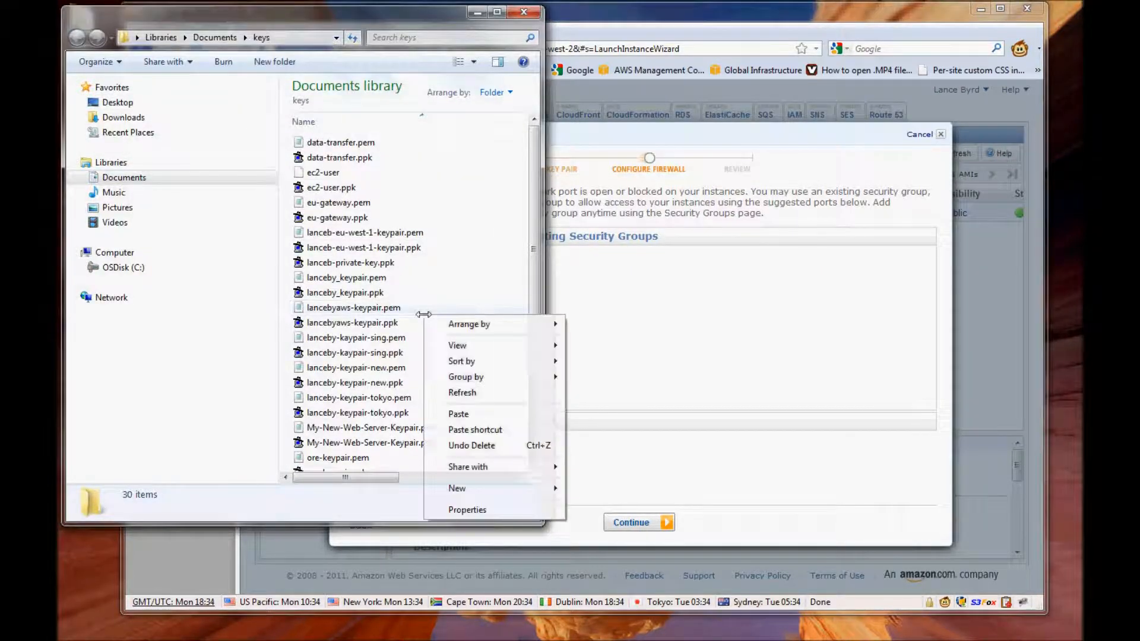
pyautogui.click(458, 413)
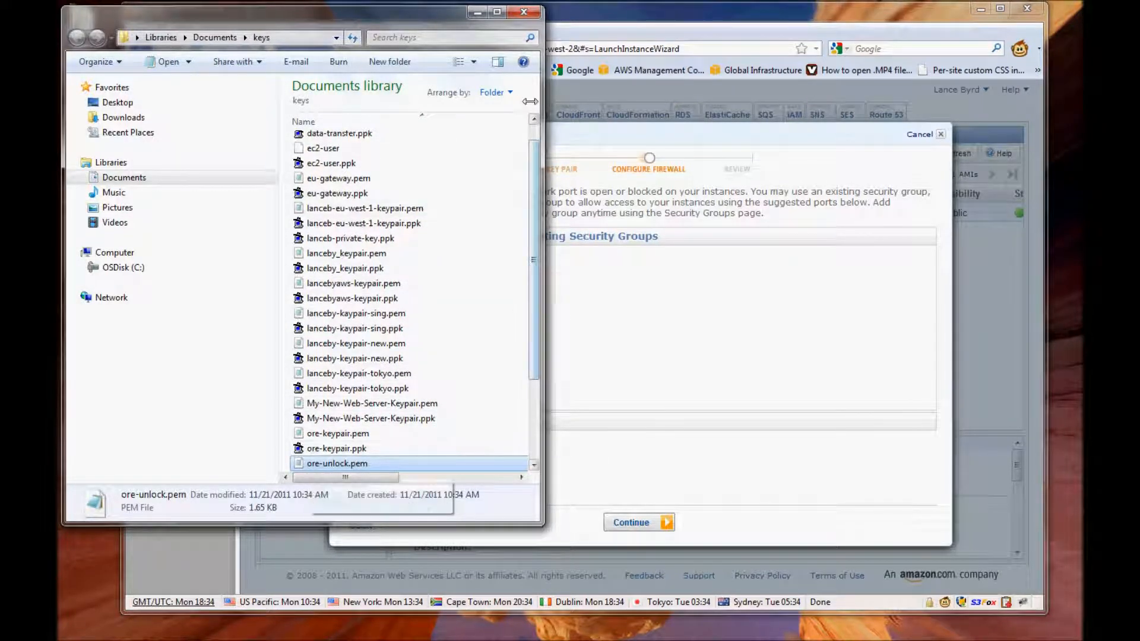
pyautogui.click(524, 12)
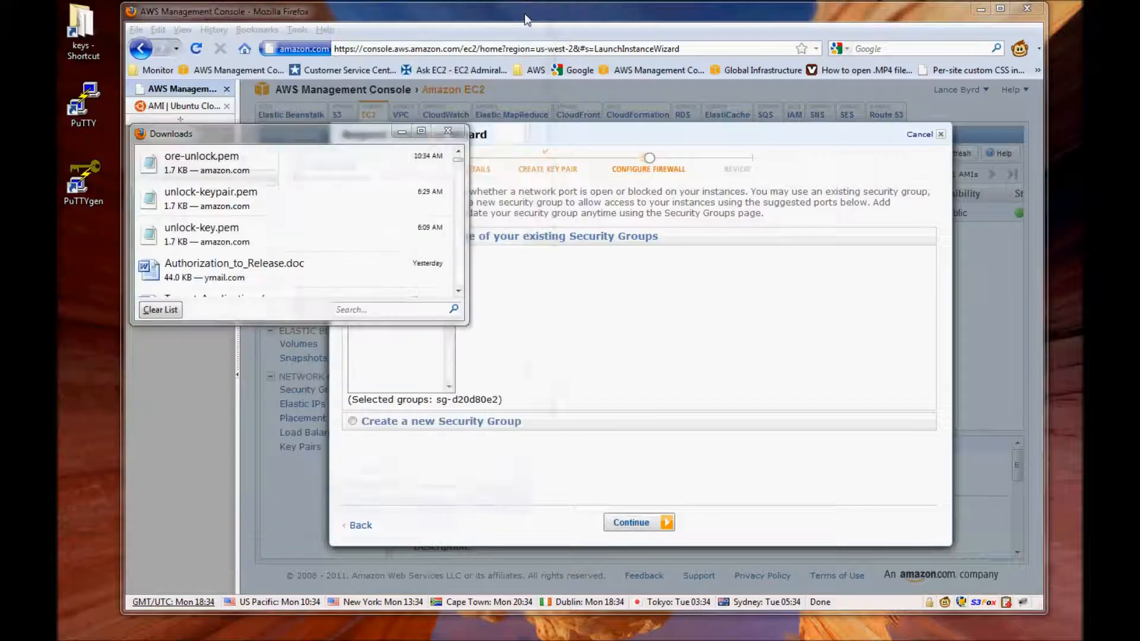
pyautogui.click(448, 130)
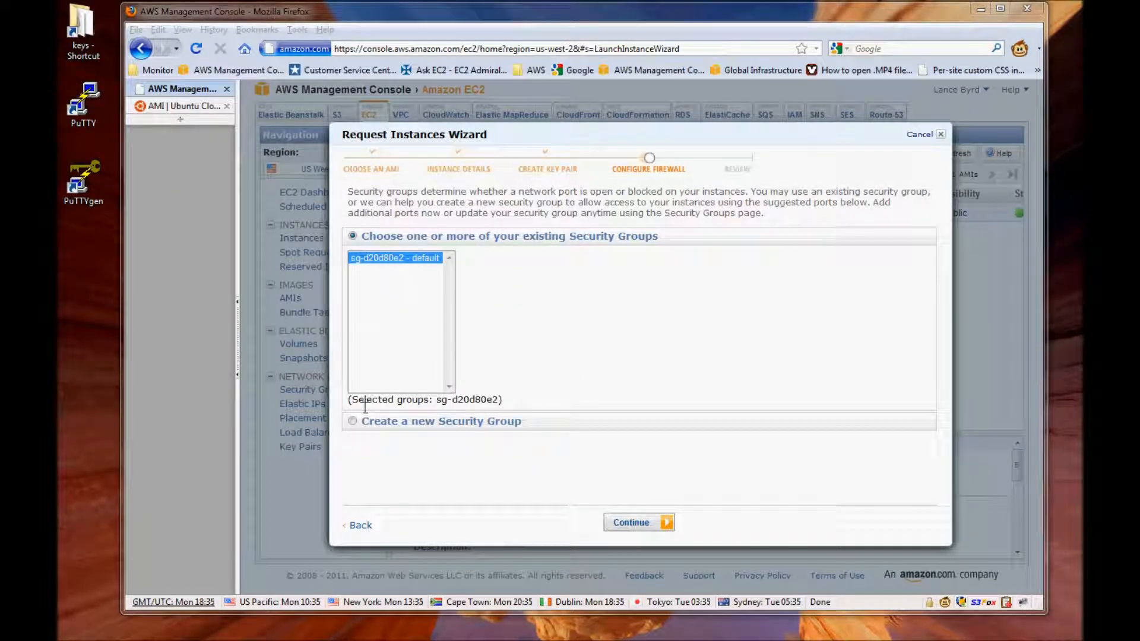
# Create a new security group named unlock with description unlock and a custom TCP rule allowing port 22 from 0.0.0.0/0
pyautogui.click(354, 421)
pyautogui.click(488, 279)
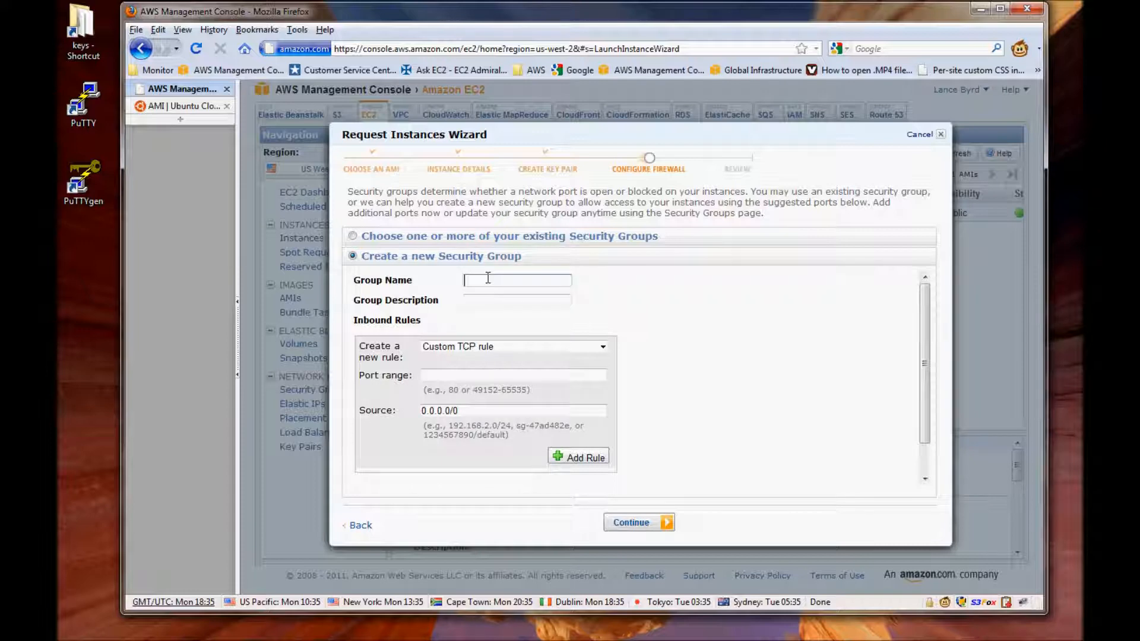
pyautogui.write('unlock')
pyautogui.click(496, 299)
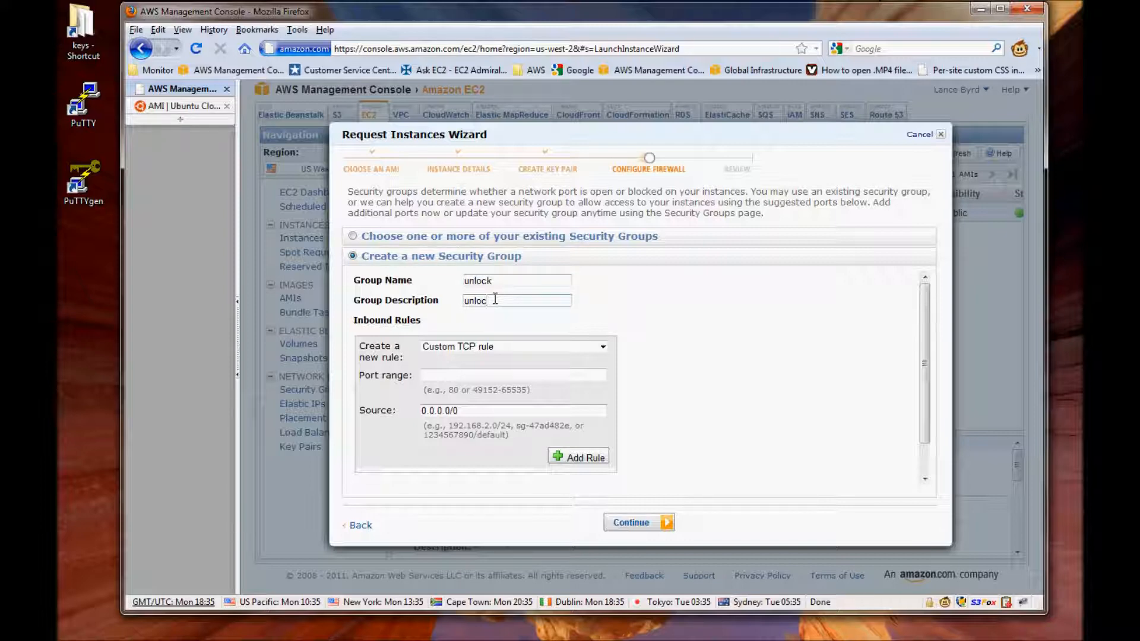
pyautogui.click(464, 373)
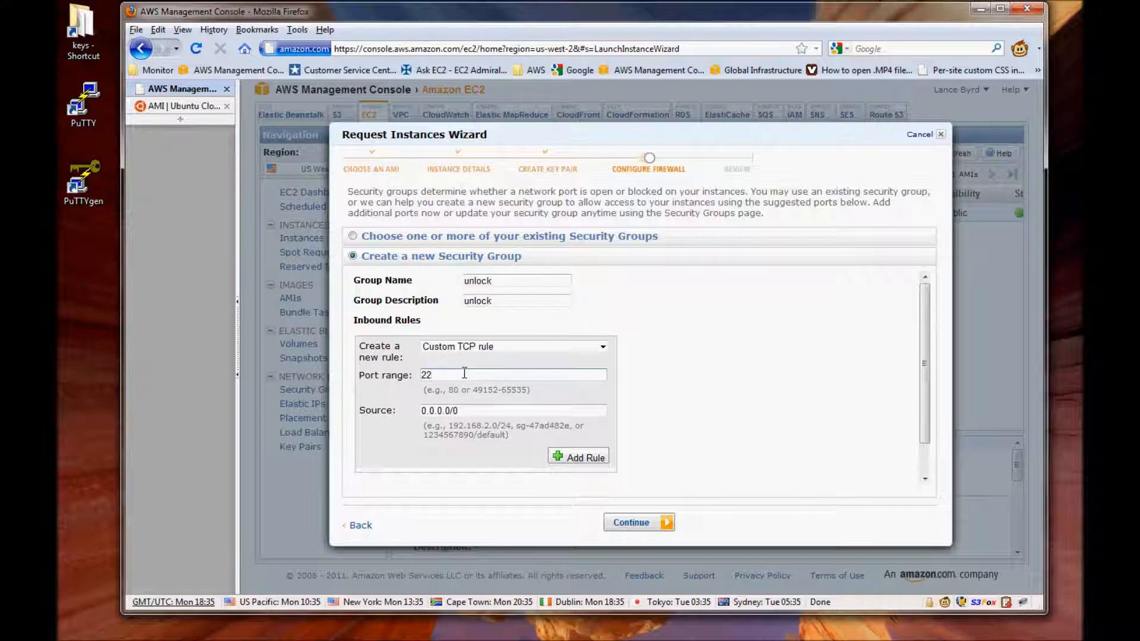
pyautogui.click(571, 459)
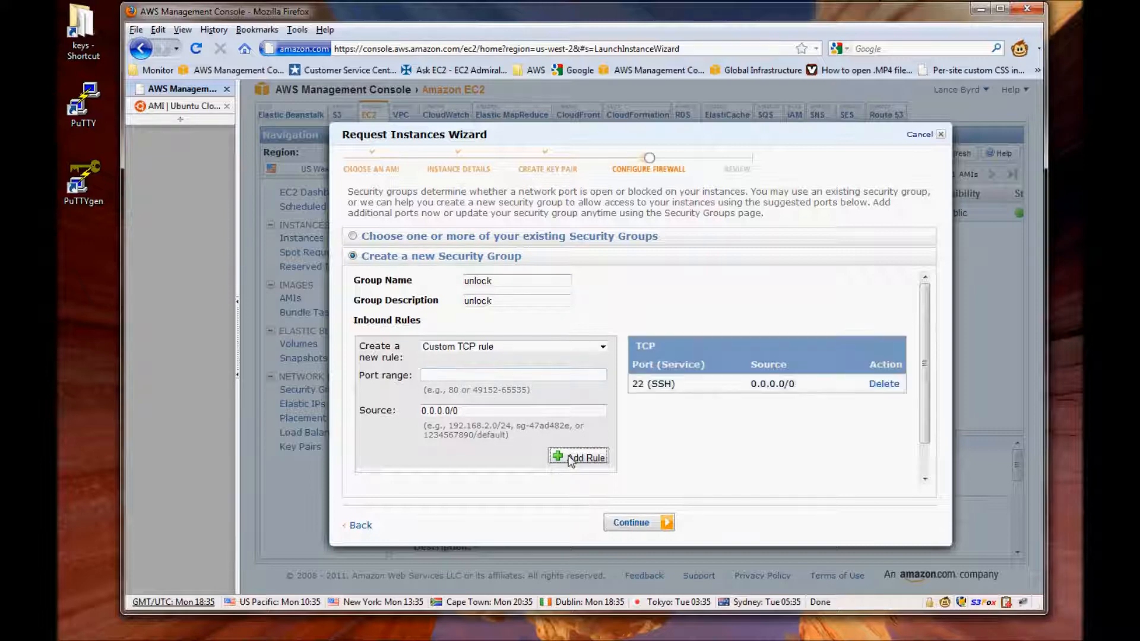
pyautogui.click(631, 523)
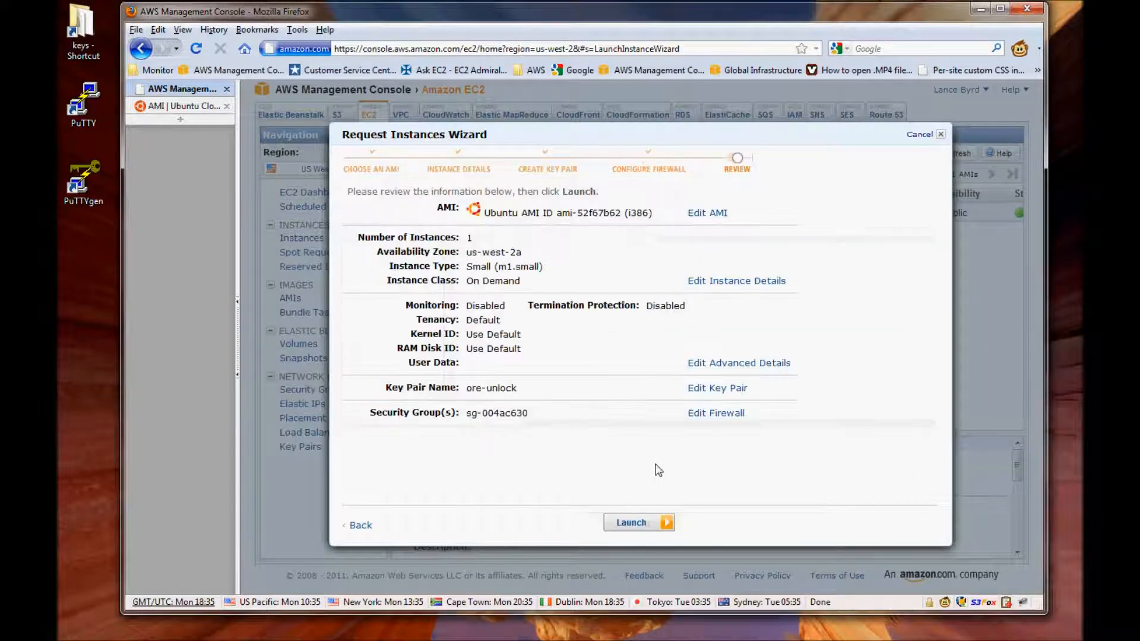
# Launch the reviewed Ubuntu instance and close the launch wizard
pyautogui.click(631, 522)
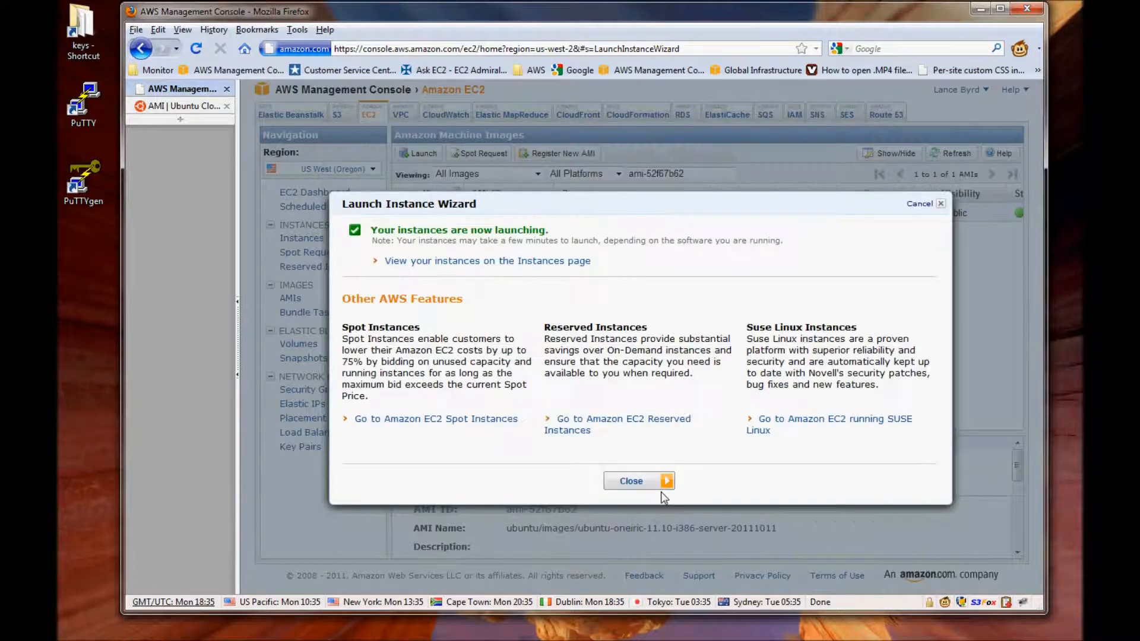
pyautogui.click(643, 484)
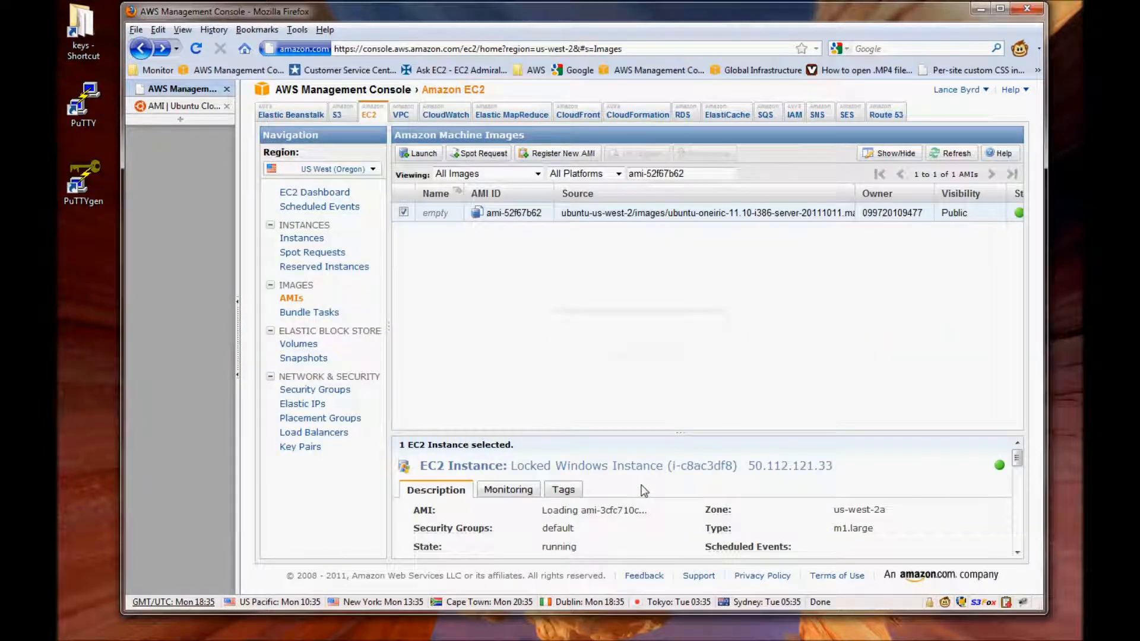
# Stop the instance named Locked Windows Instance and refresh the instance list
pyautogui.click(308, 240)
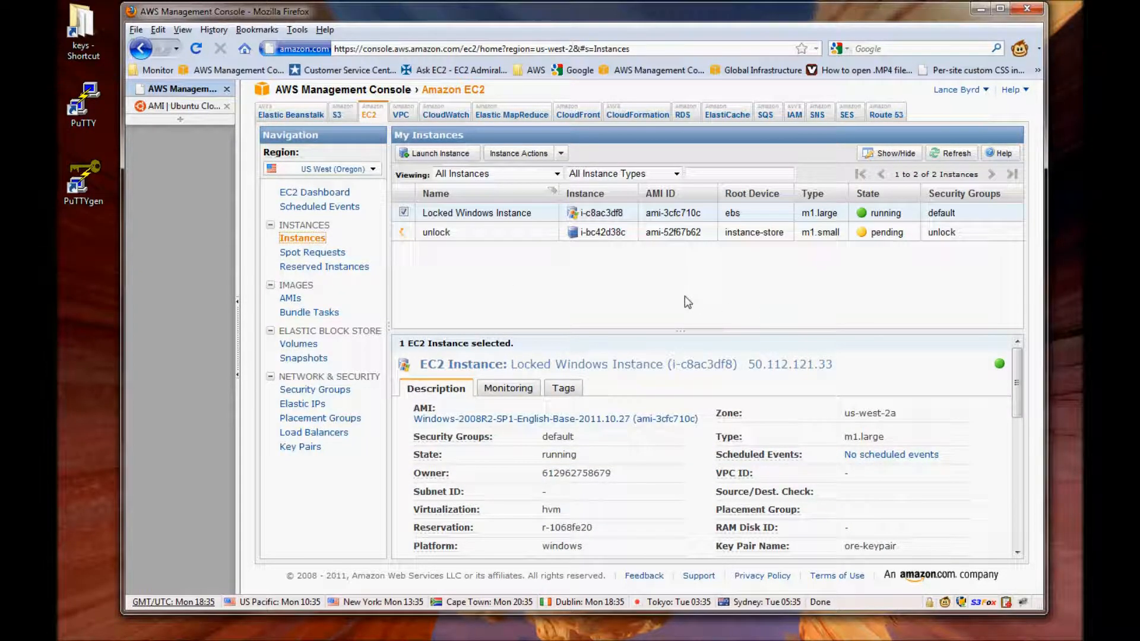
pyautogui.rightClick(487, 214)
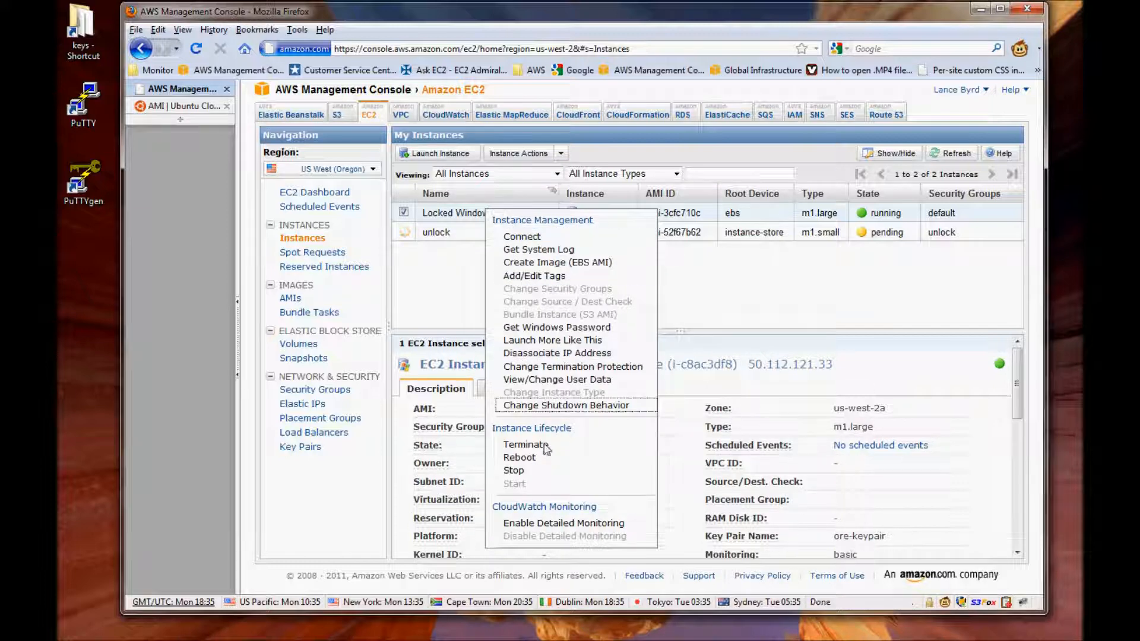
pyautogui.click(514, 470)
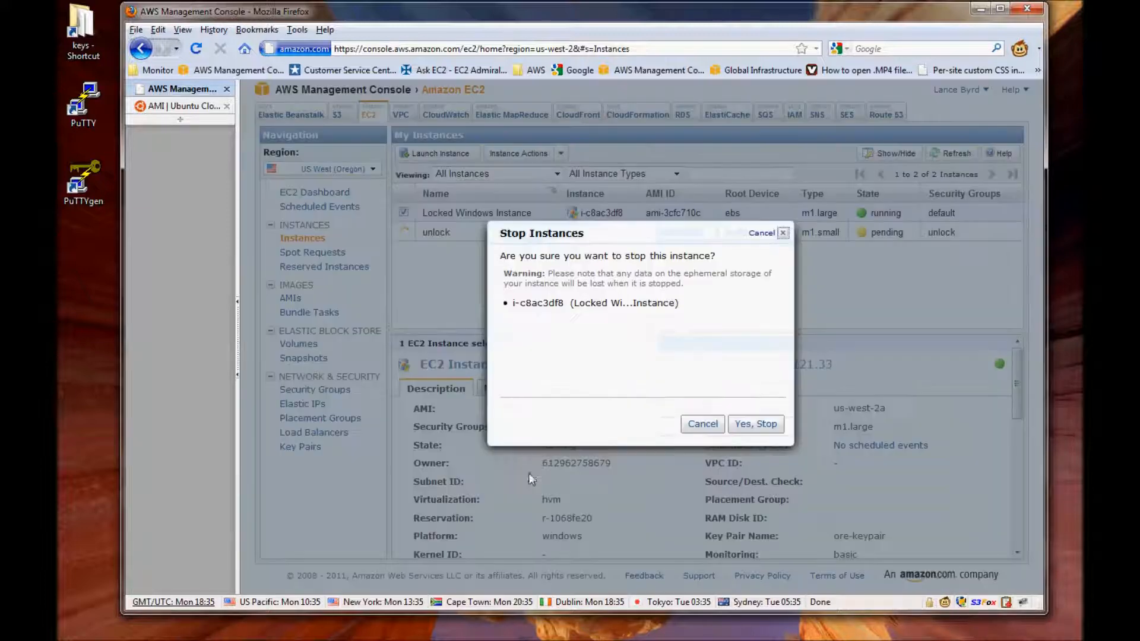
pyautogui.click(749, 425)
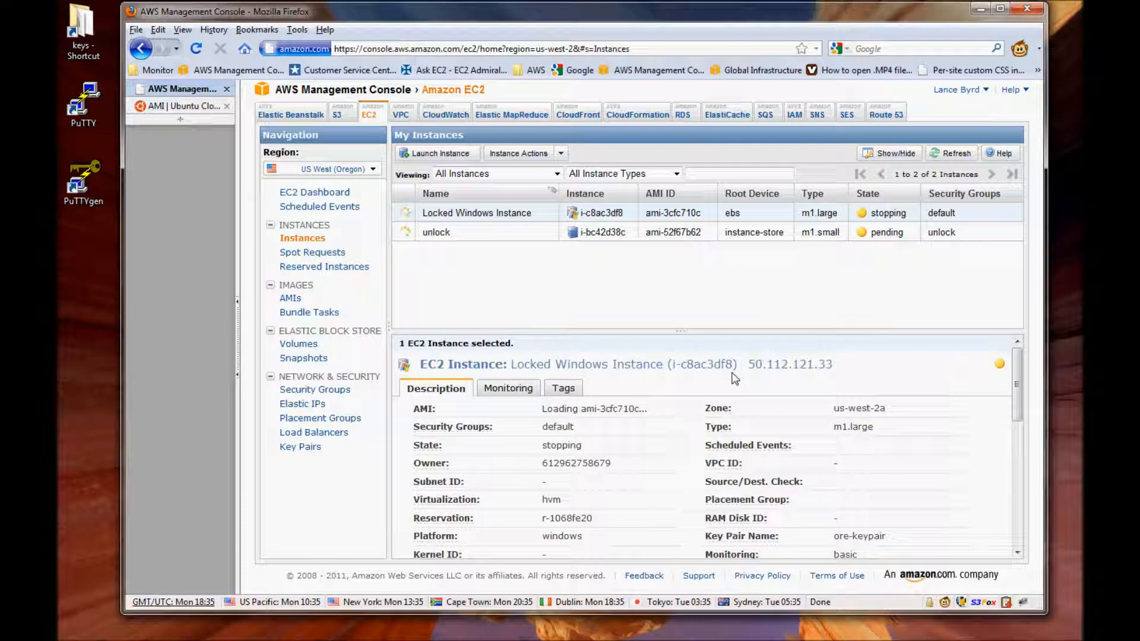
pyautogui.click(951, 156)
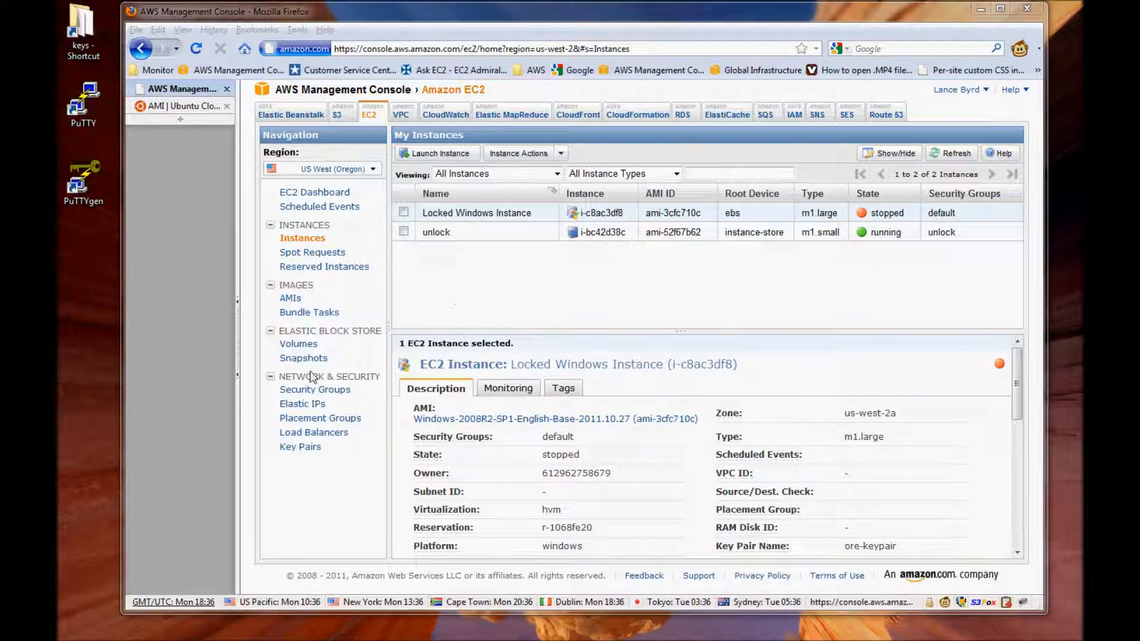
# Detach the in-use volume vol-eec94586 from the Locked Windows Instance and reload the volumes page
pyautogui.click(306, 346)
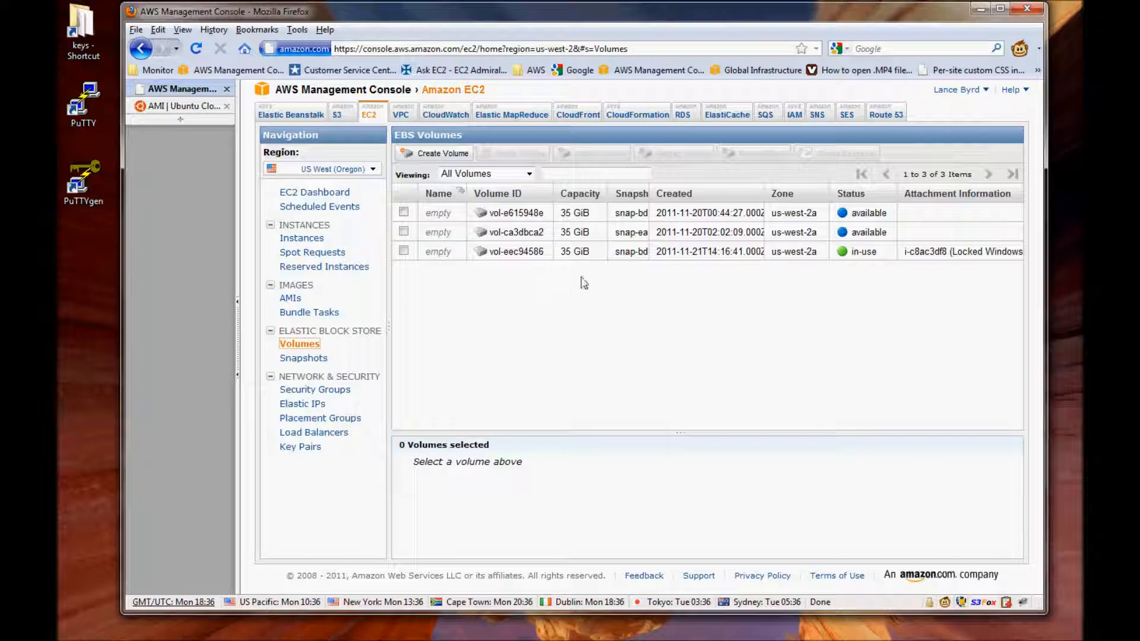
pyautogui.rightClick(682, 255)
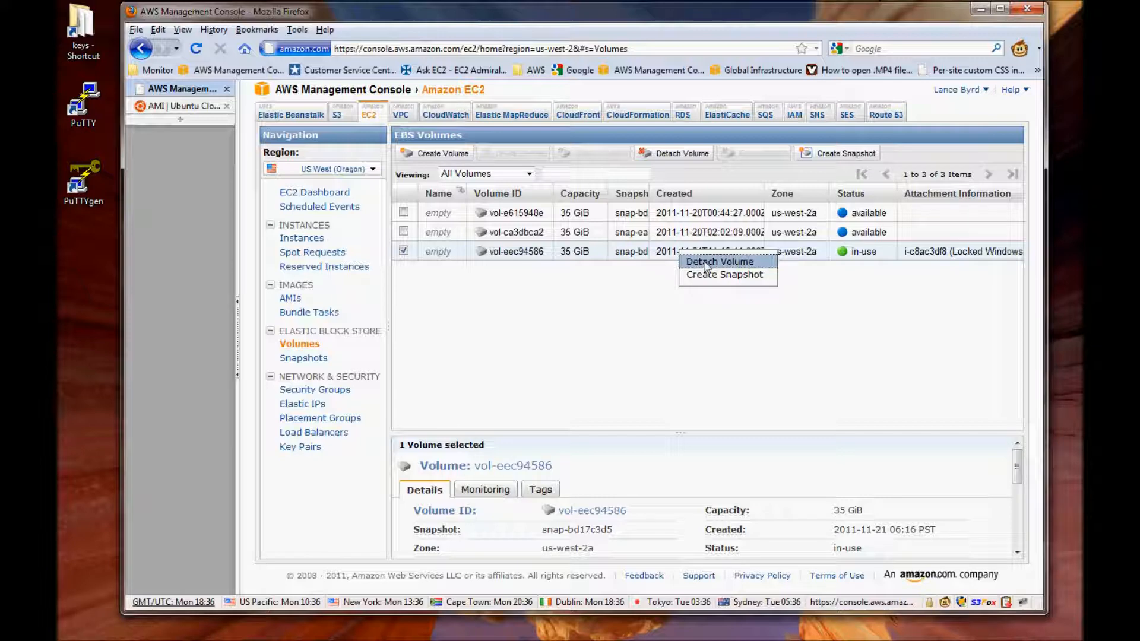
pyautogui.click(706, 266)
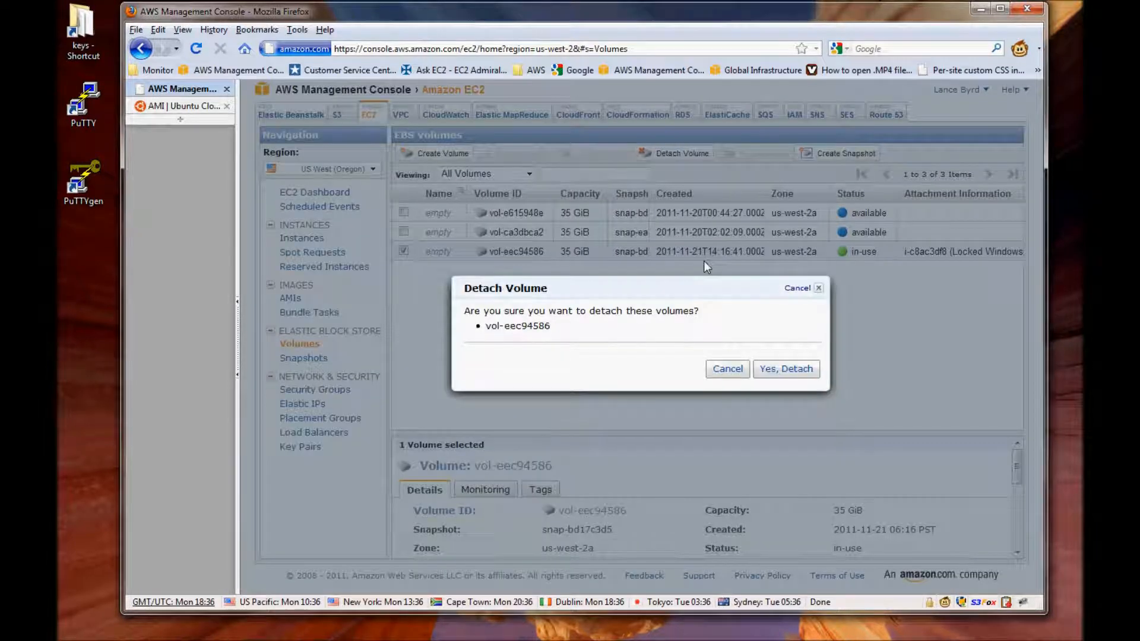
pyautogui.click(788, 369)
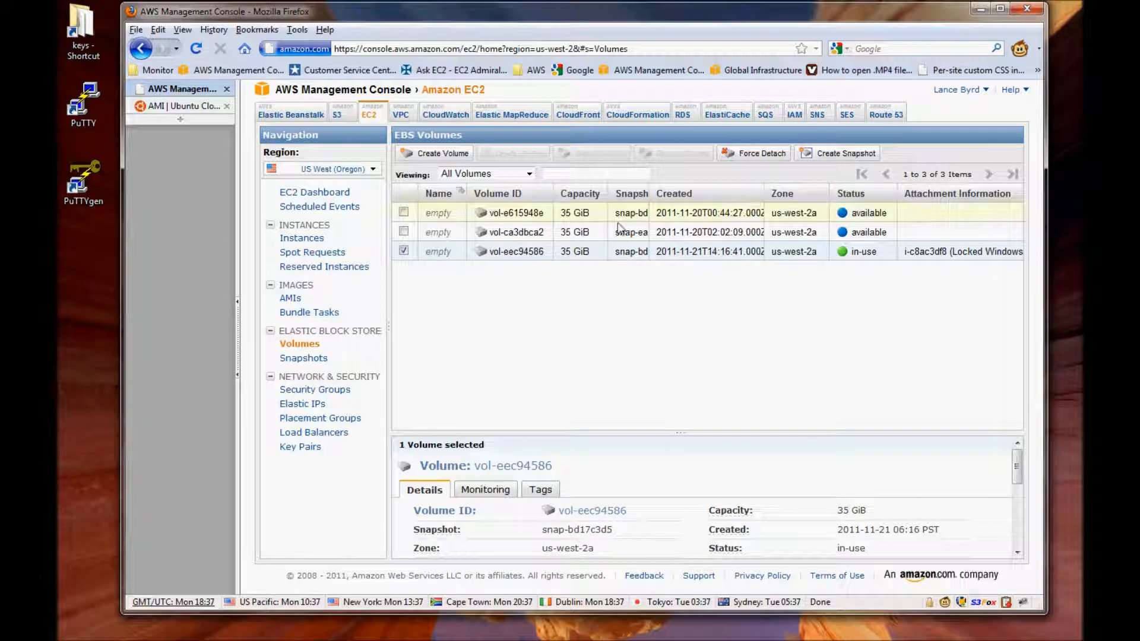
pyautogui.click(195, 49)
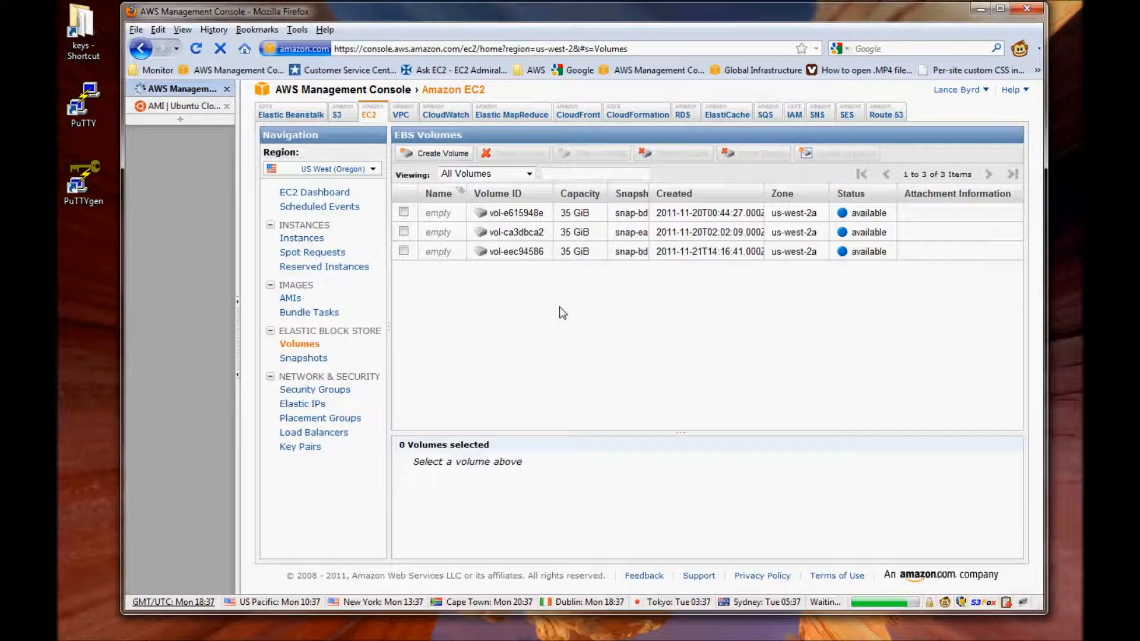
# Attach volume vol-eec94586 to the unlock instance as device /dev/sdf
pyautogui.rightClick(534, 256)
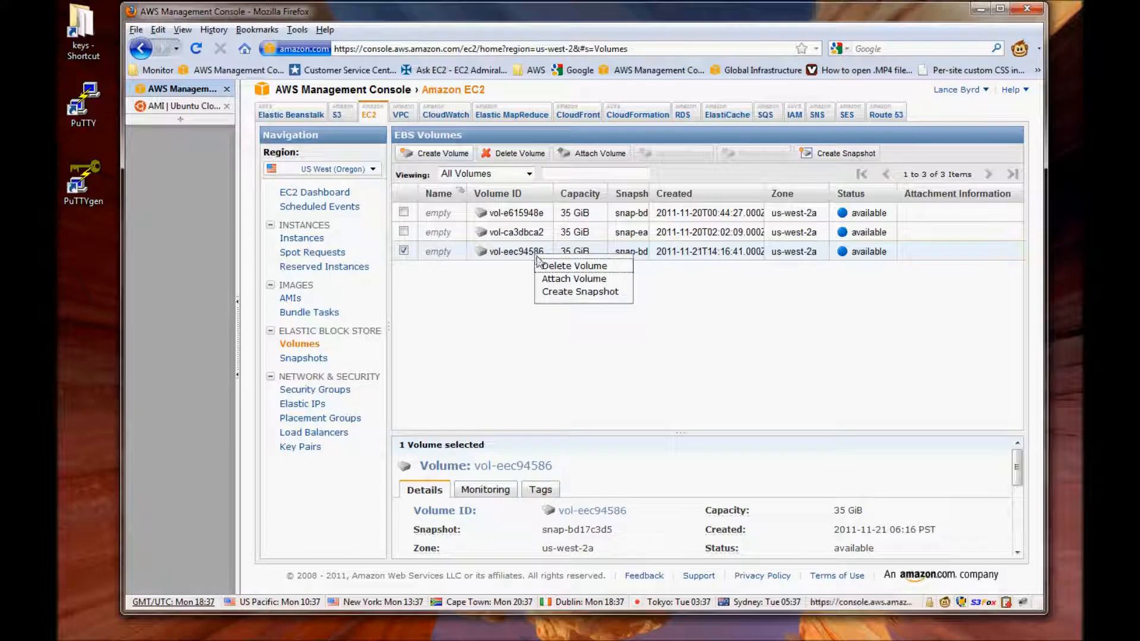
pyautogui.click(567, 279)
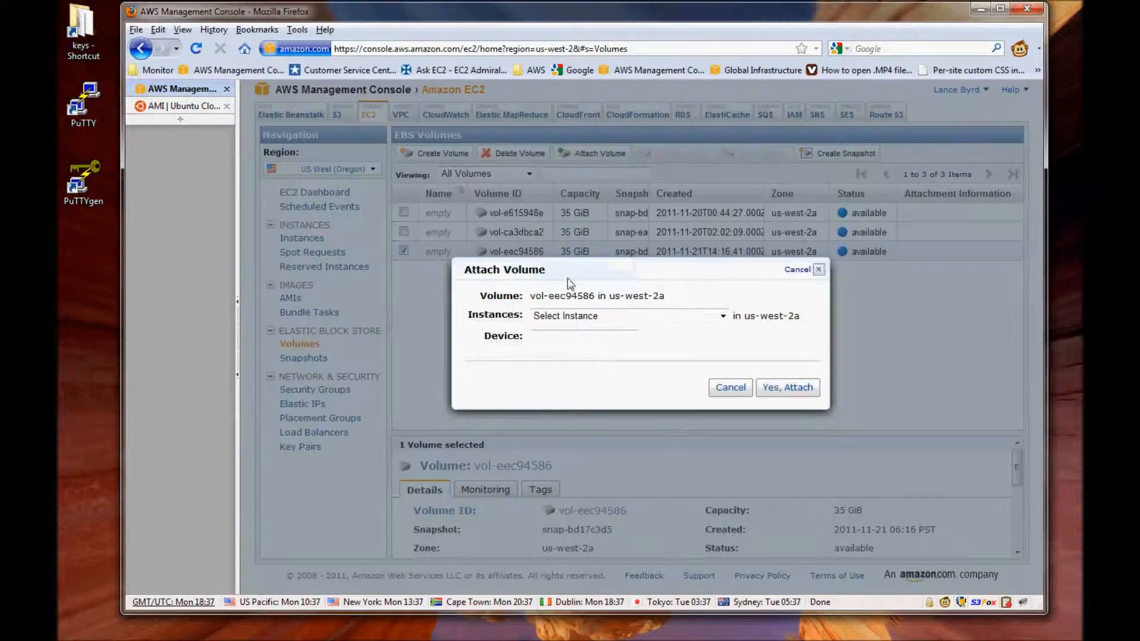
pyautogui.click(722, 317)
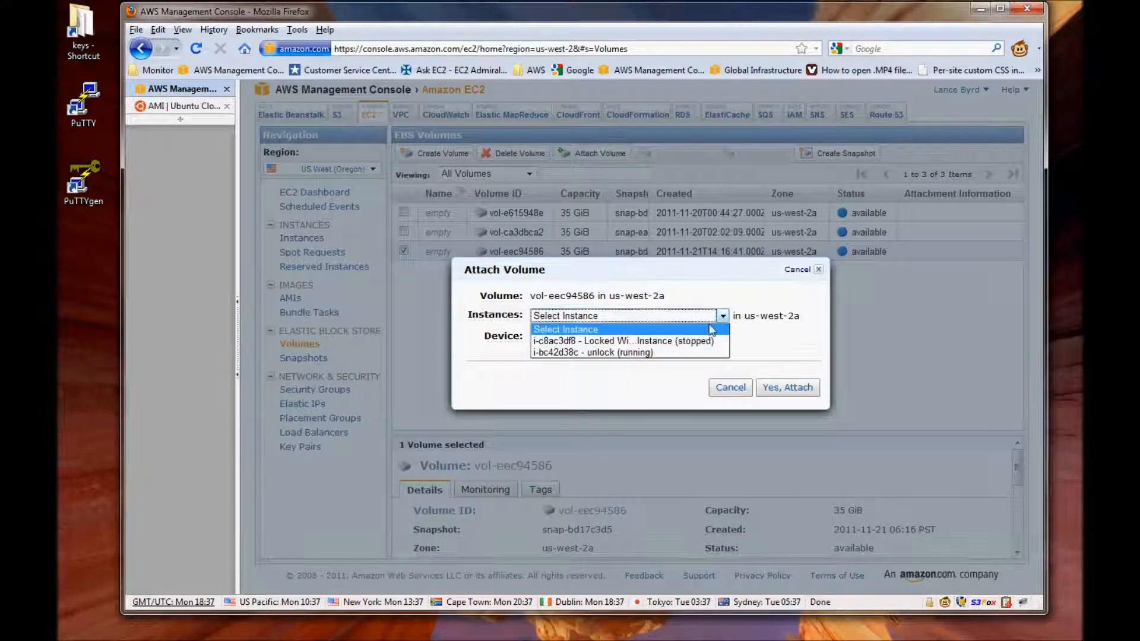
pyautogui.click(664, 353)
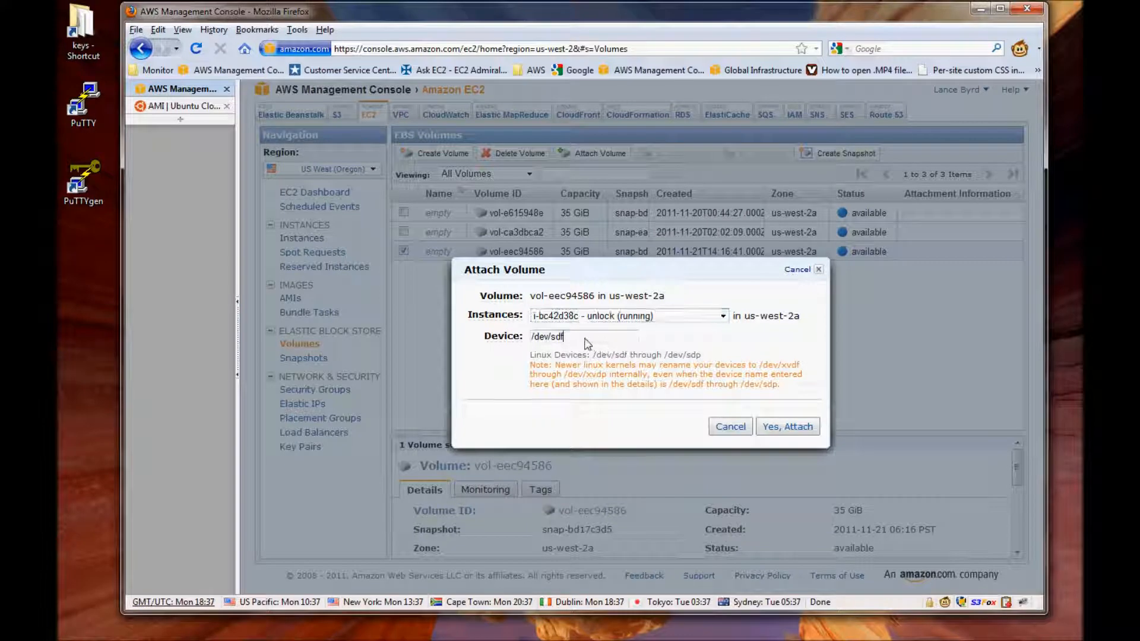
pyautogui.click(616, 338)
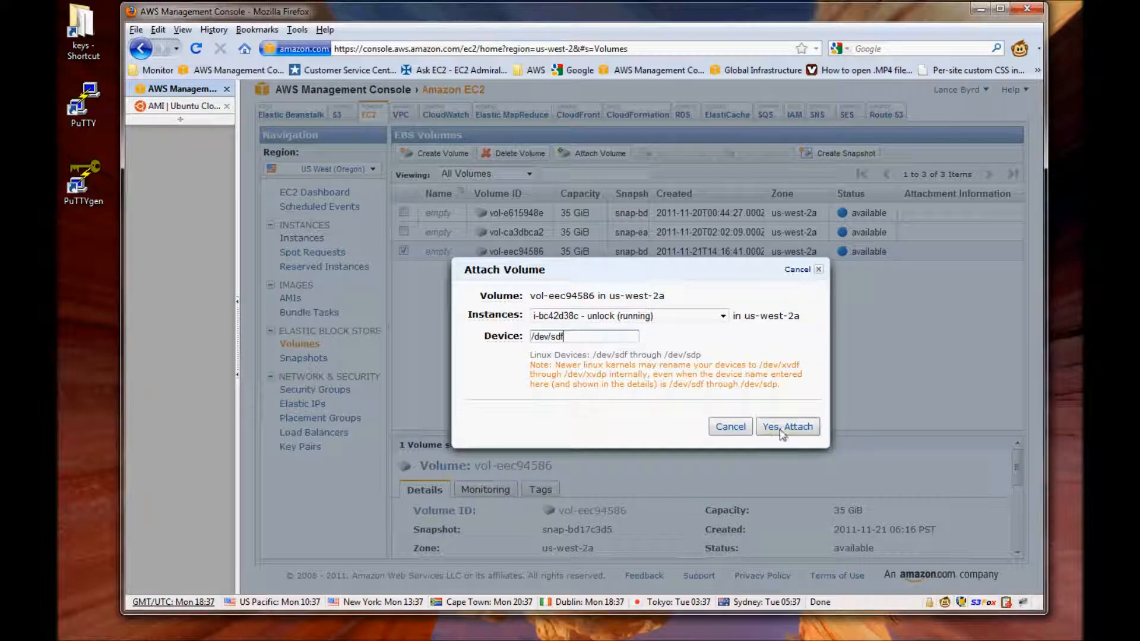
pyautogui.moveTo(801, 365); pyautogui.dragTo(754, 373)
pyautogui.click(764, 373)
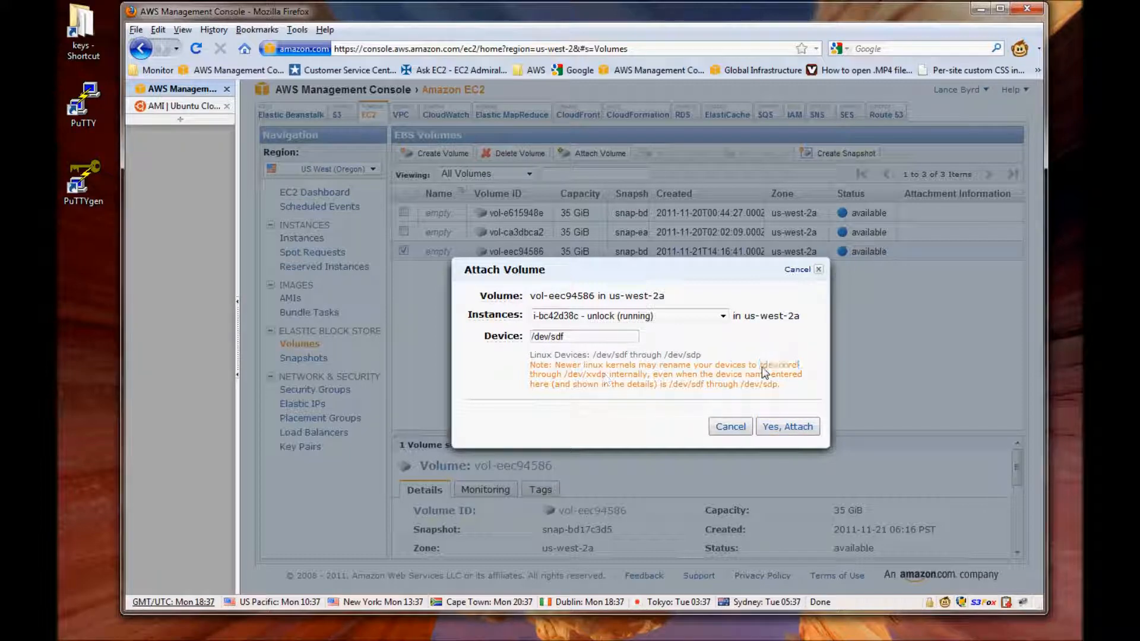
pyautogui.moveTo(758, 366); pyautogui.dragTo(802, 367)
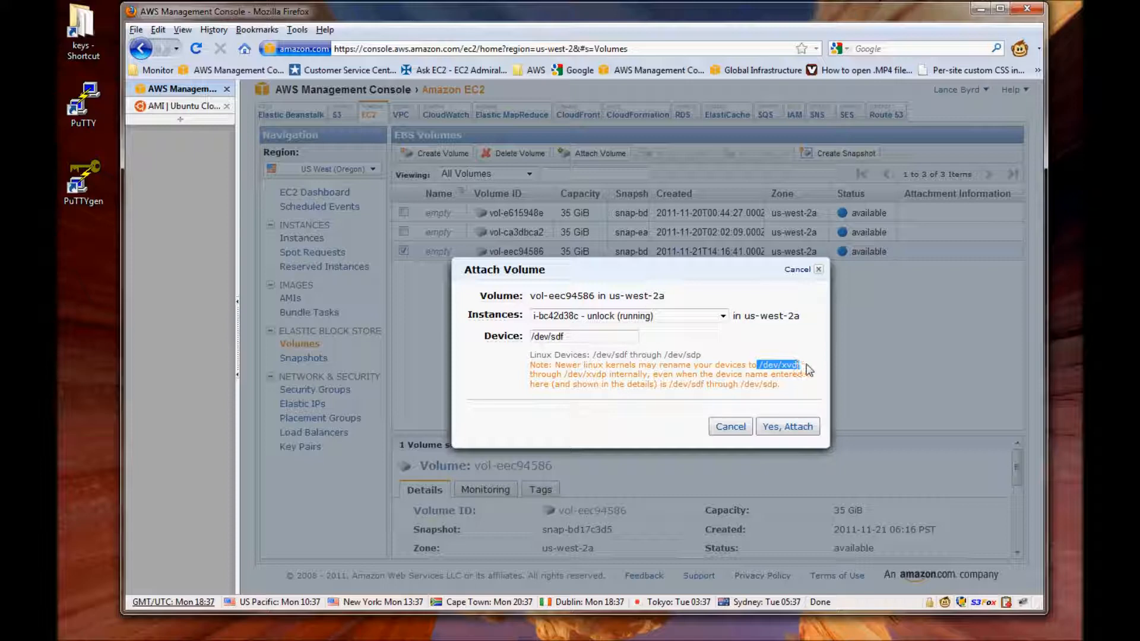
pyautogui.click(787, 426)
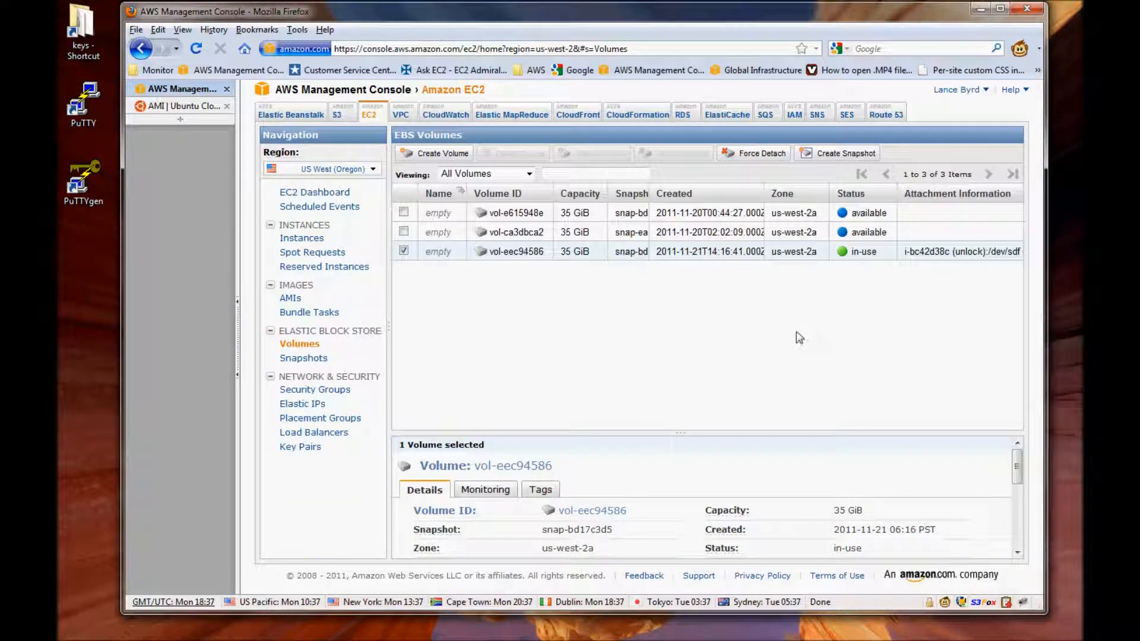
# Open the details of the unlock instance and select its public DNS name
pyautogui.click(304, 239)
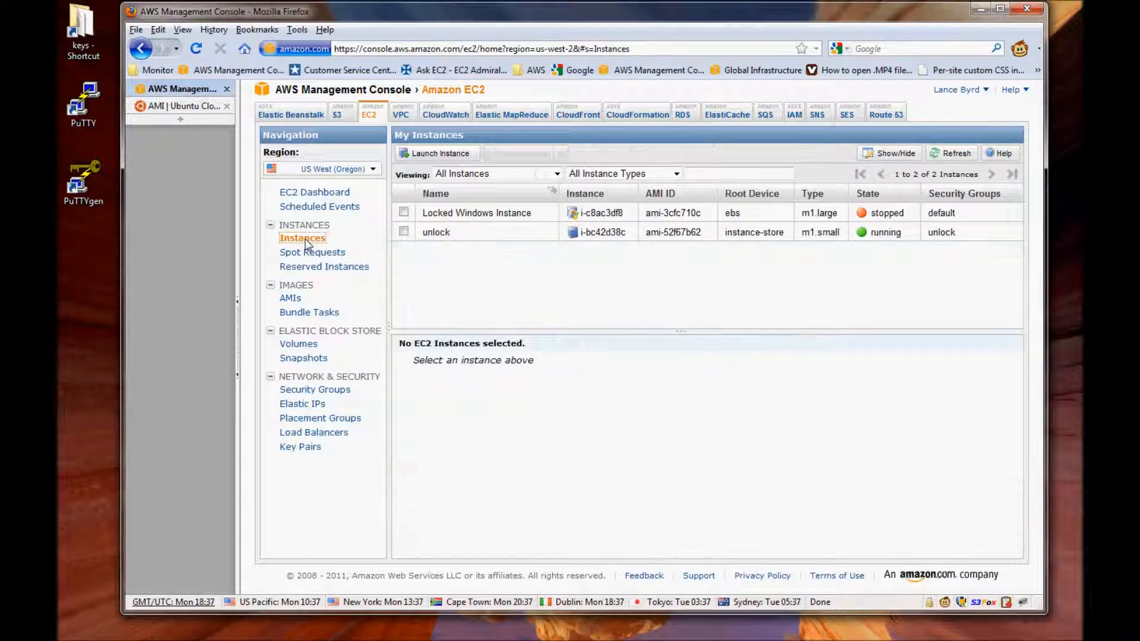
pyautogui.click(537, 232)
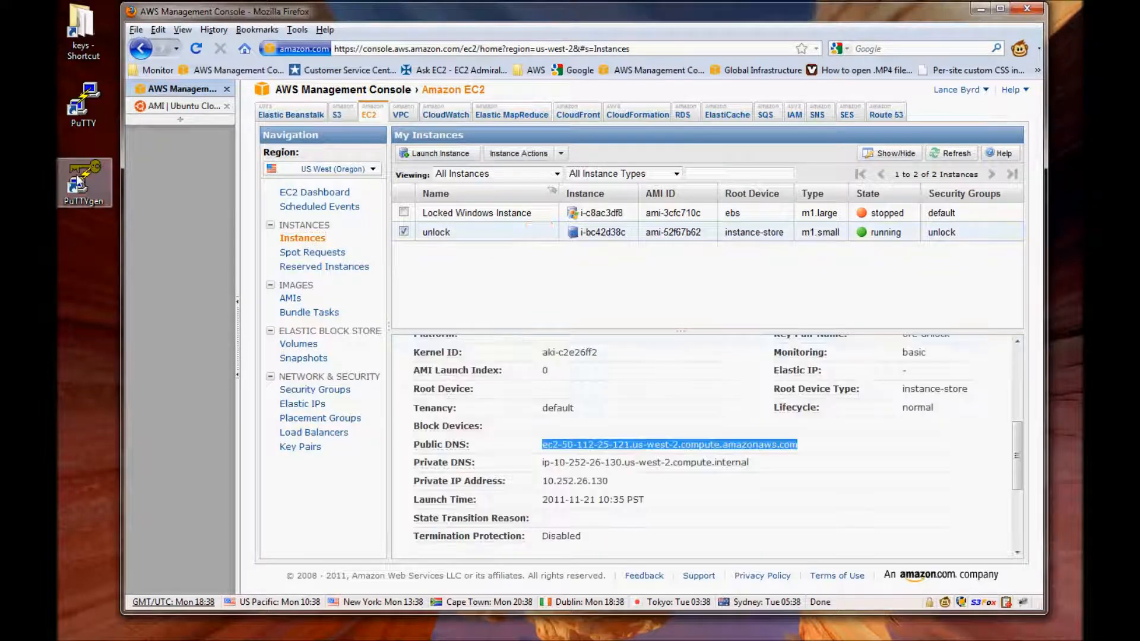
# Switch to PuTTYgen, list all file types in the keys folder and load the ore-unlock.pem private key
pyautogui.doubleClick(78, 181)
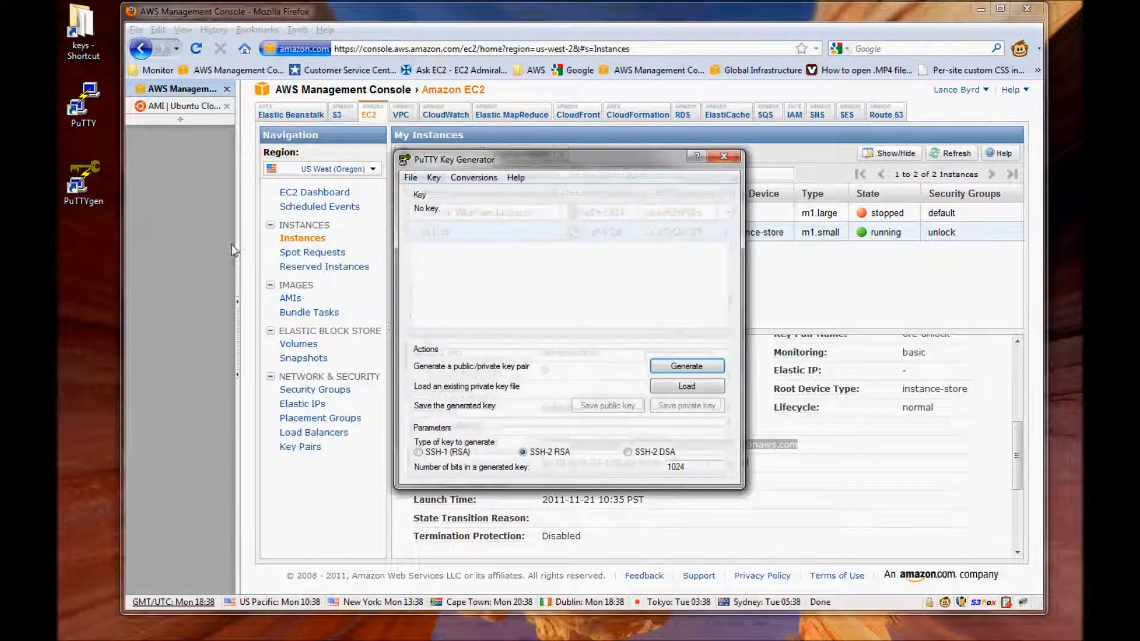
pyautogui.click(687, 386)
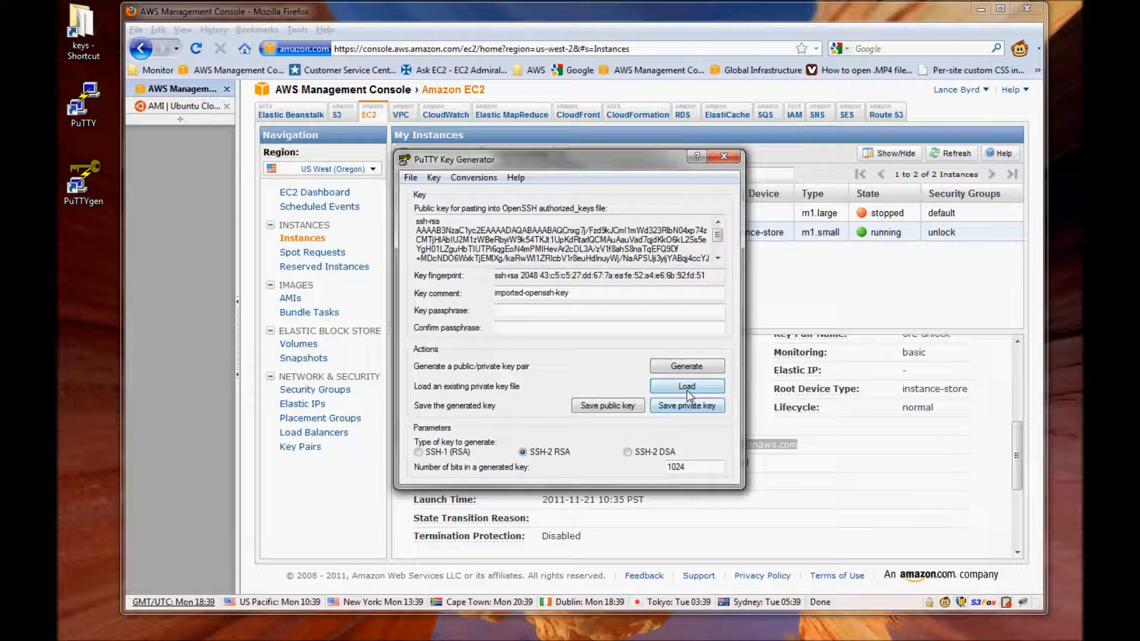
pyautogui.click(688, 392)
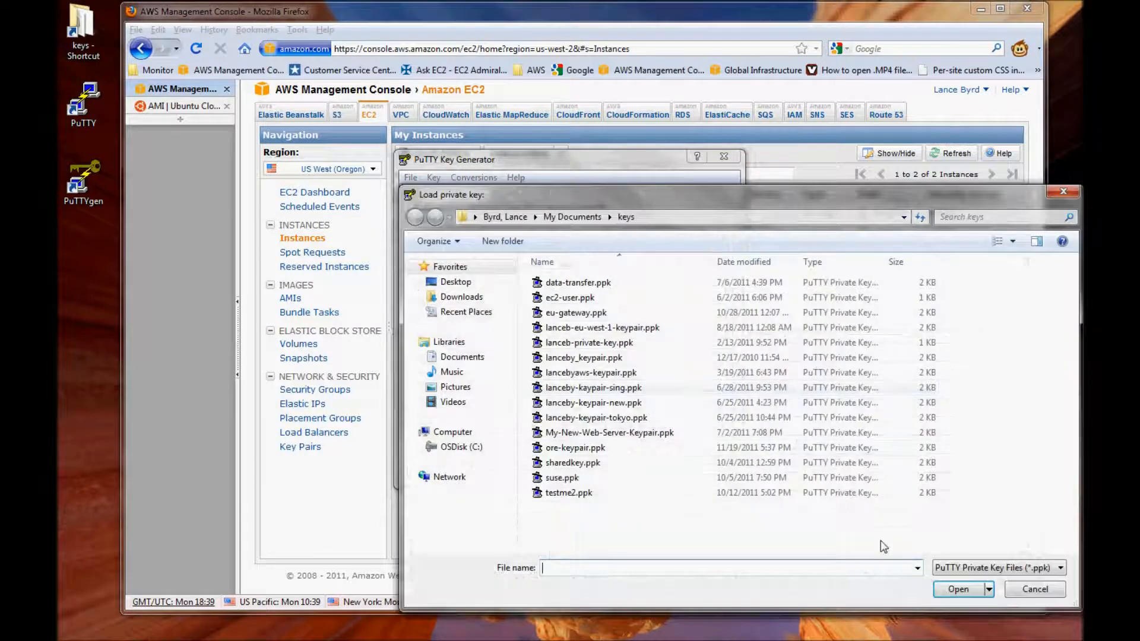
pyautogui.click(1016, 568)
pyautogui.click(1032, 589)
pyautogui.moveTo(1071, 423); pyautogui.dragTo(1068, 511)
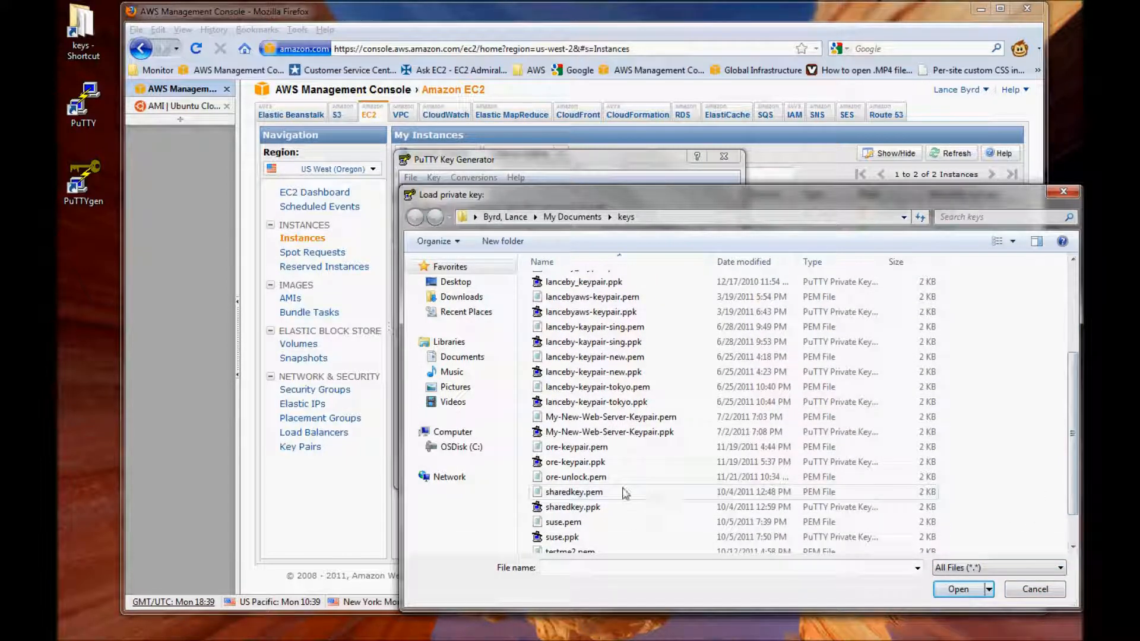
pyautogui.click(601, 478)
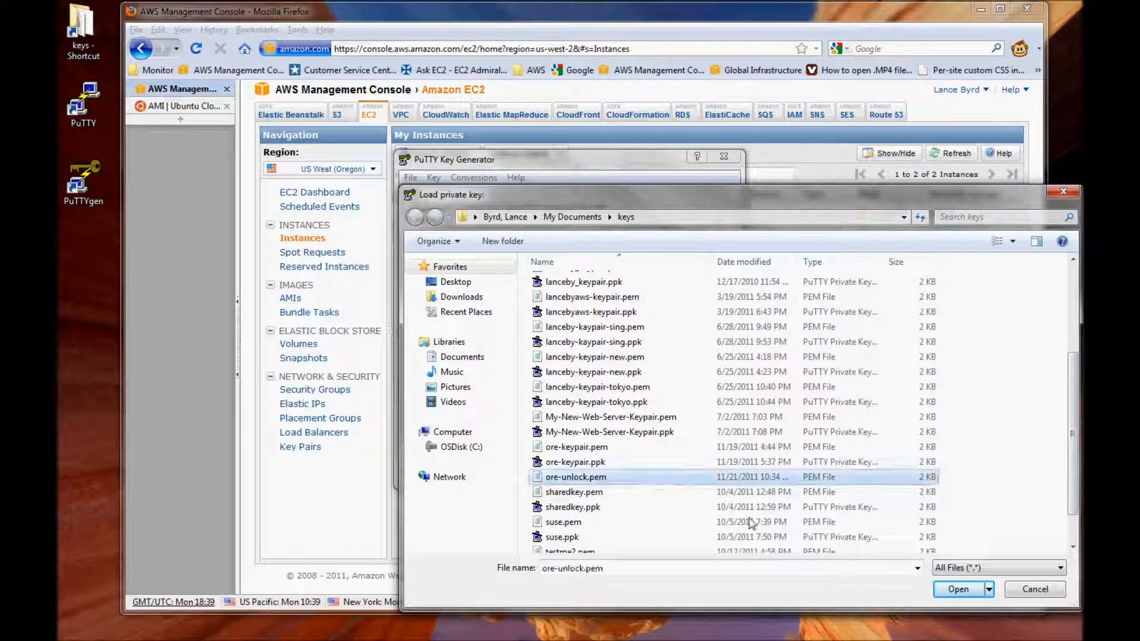
pyautogui.click(958, 589)
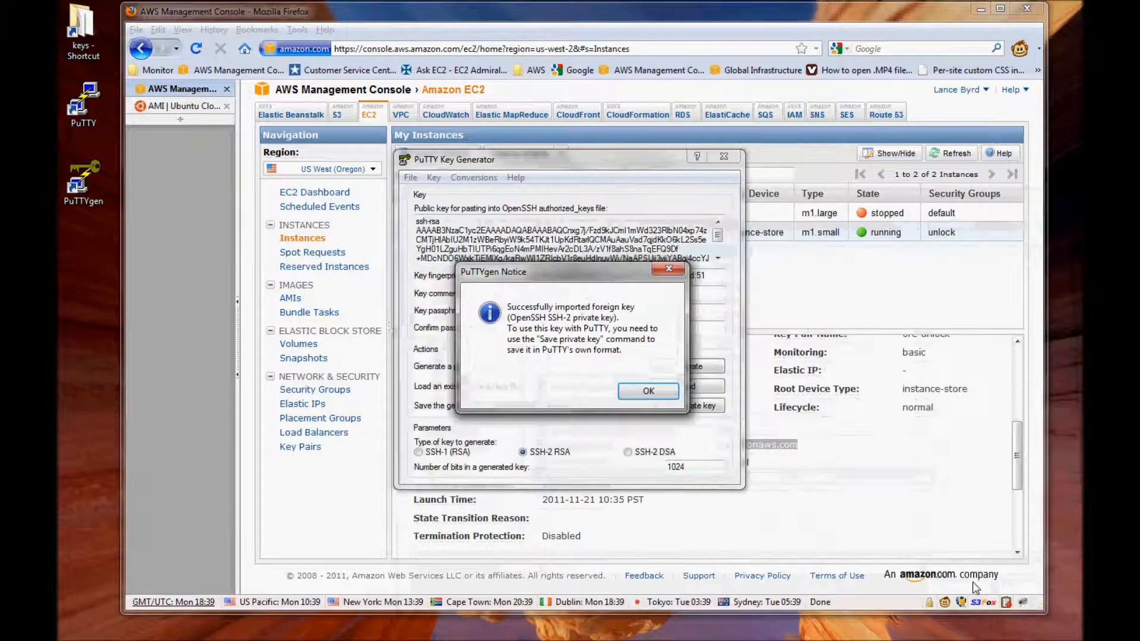
pyautogui.click(657, 397)
# Save the private key without a passphrase as ore-unlock.ppk in the keys folder and close the key generator
pyautogui.click(669, 406)
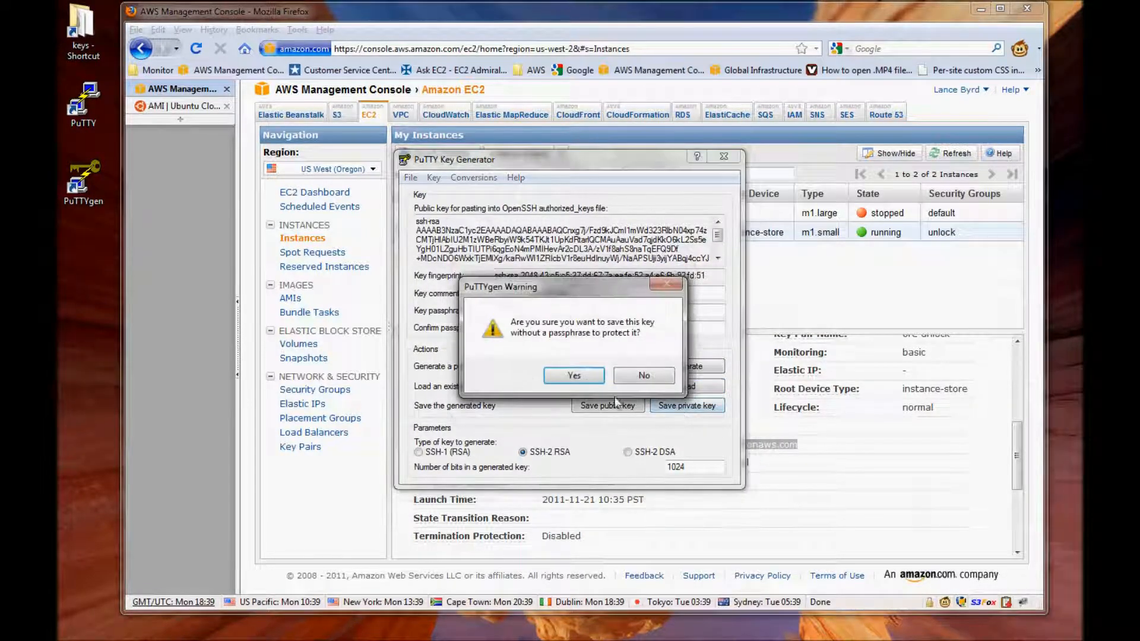
pyautogui.click(574, 375)
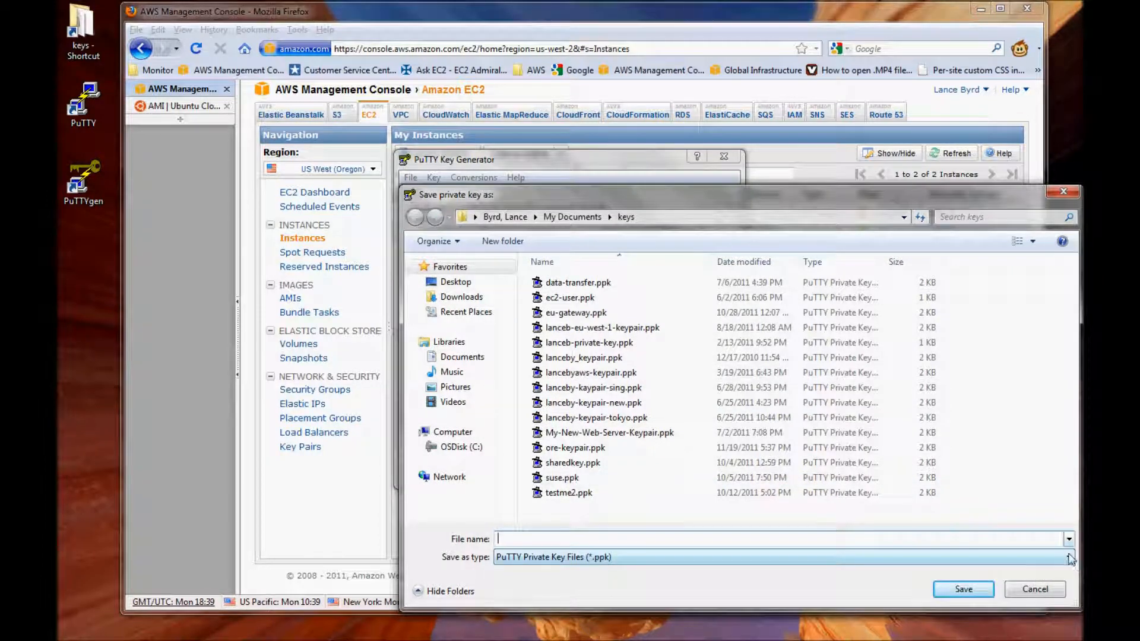
pyautogui.click(1069, 558)
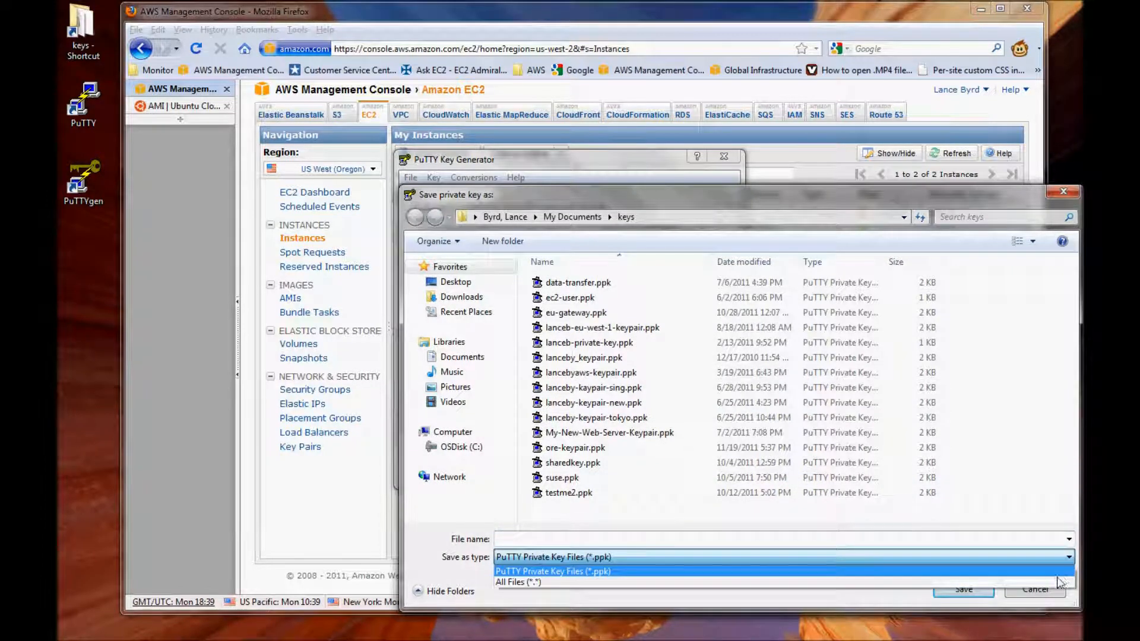
pyautogui.click(1004, 582)
pyautogui.moveTo(1073, 374); pyautogui.dragTo(1073, 479)
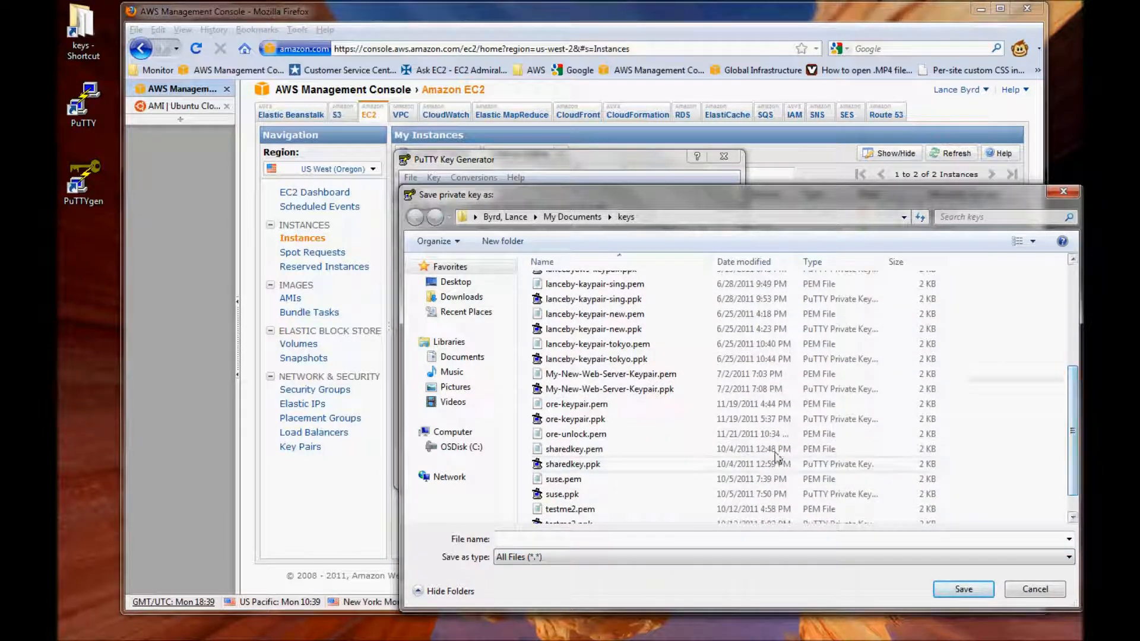
pyautogui.click(591, 435)
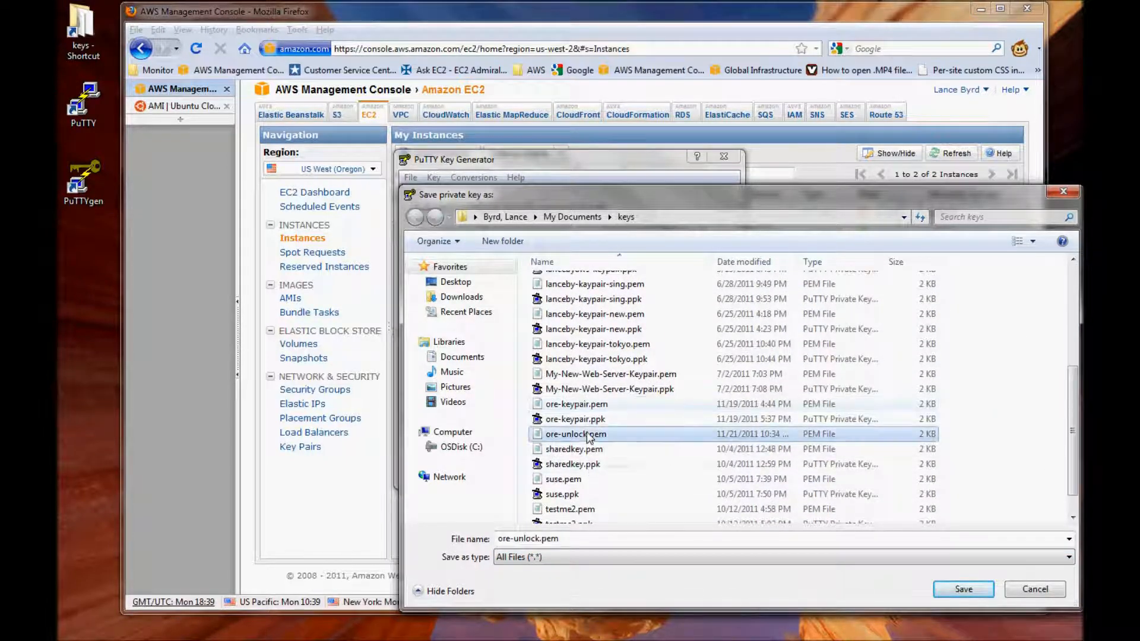
pyautogui.click(592, 538)
pyautogui.click(591, 540)
pyautogui.press('BackSpace')
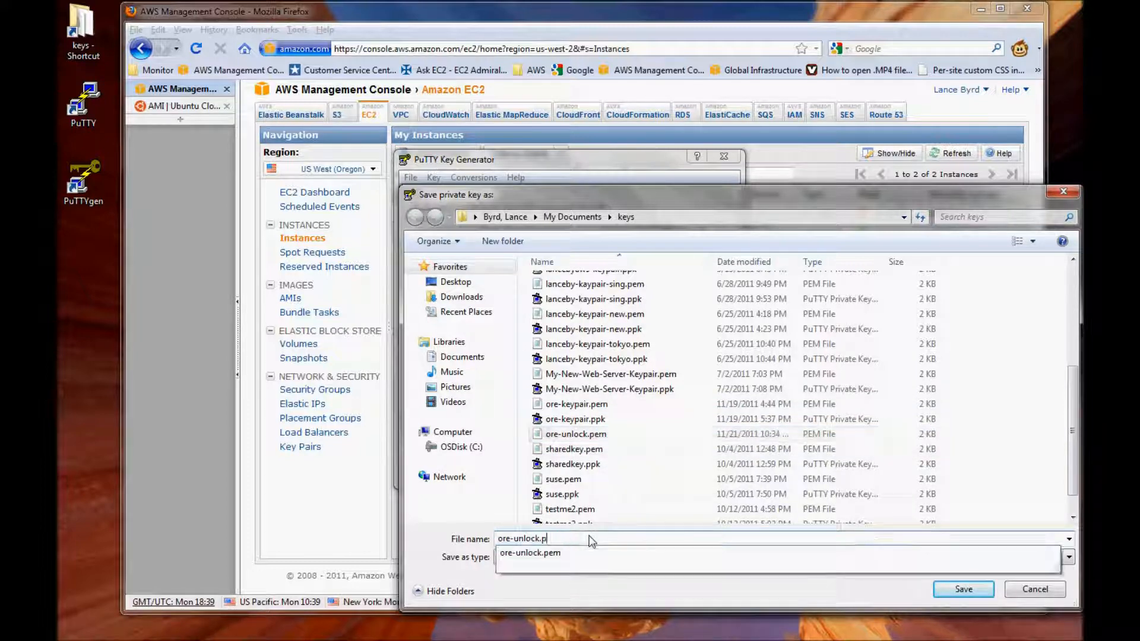
pyautogui.write('pk')
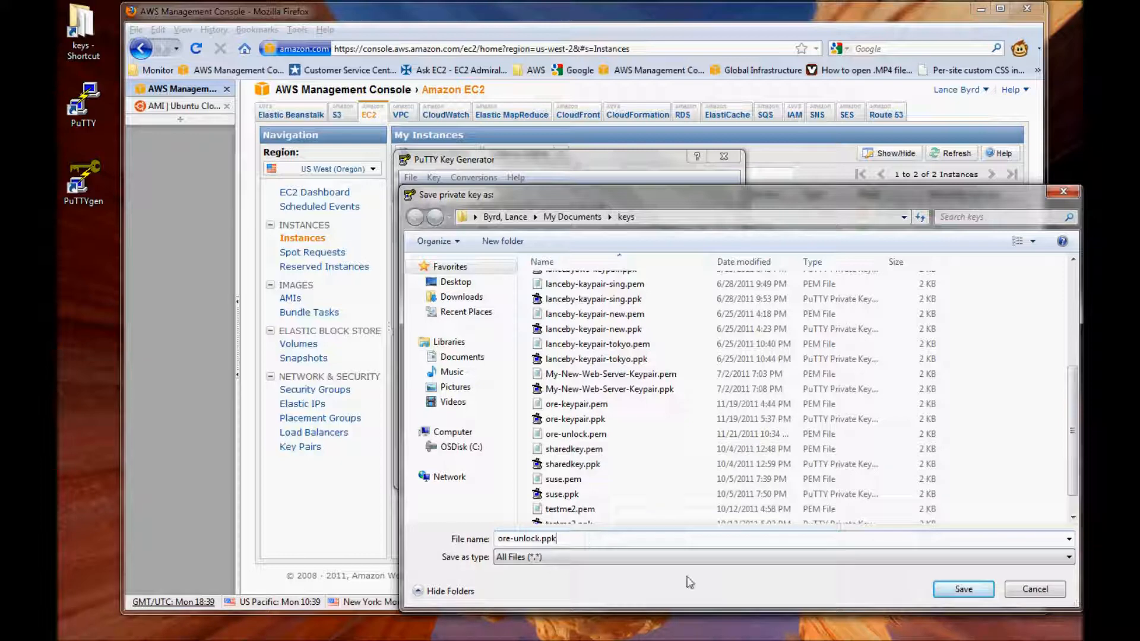
pyautogui.click(963, 589)
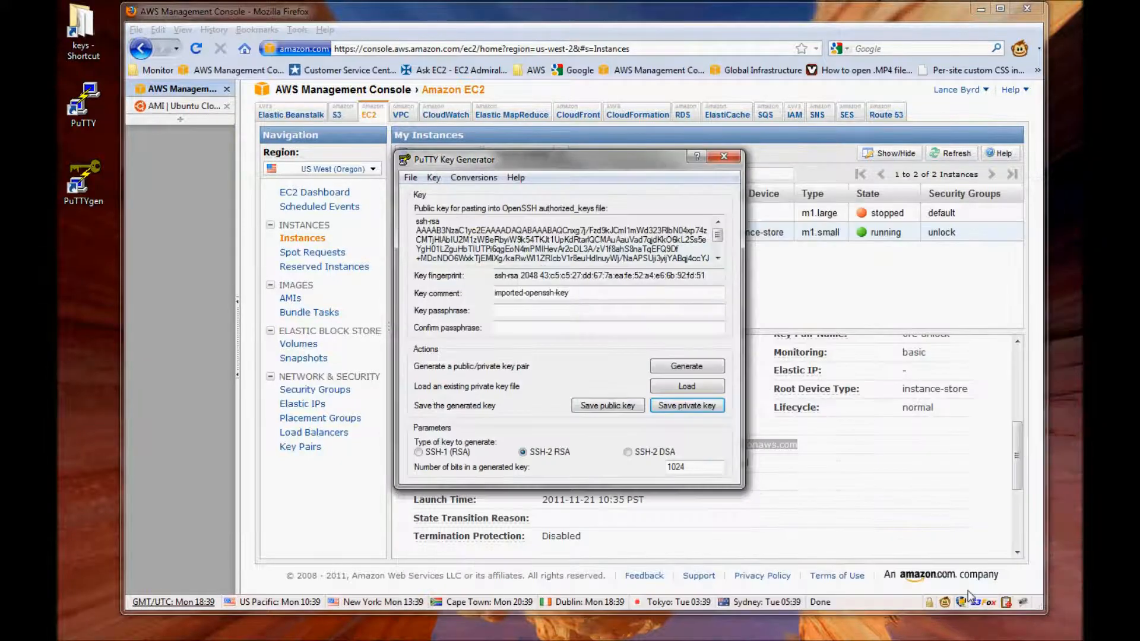
pyautogui.click(723, 156)
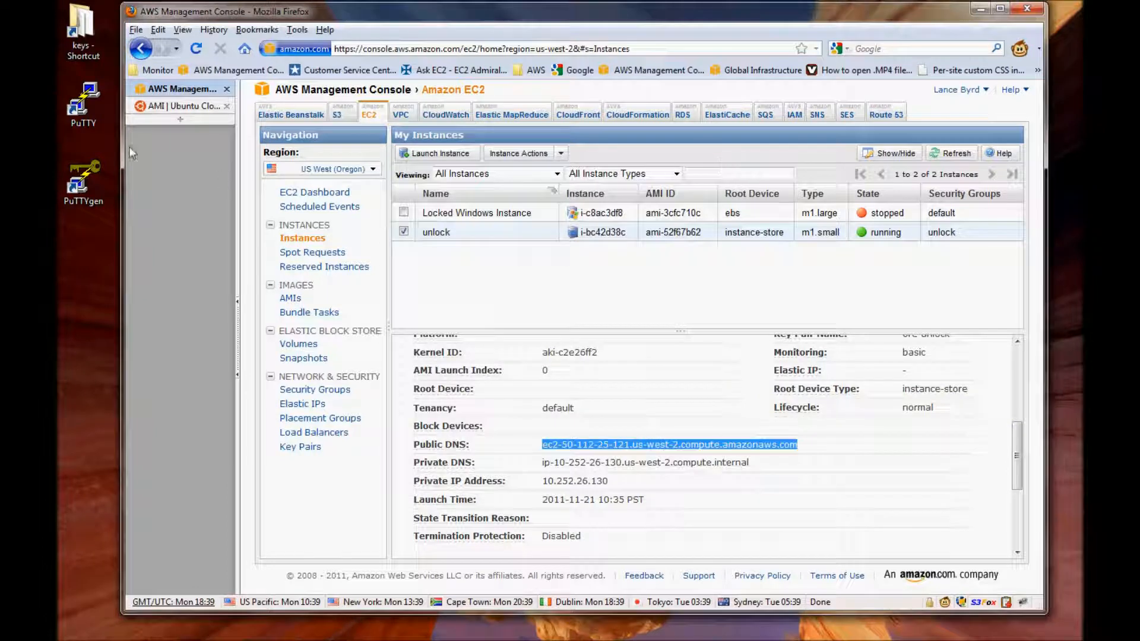
# Copy the unlock instance's public DNS name, switch to PuTTY, paste it as the host name and name the session ore-unlock
pyautogui.rightClick(617, 451)
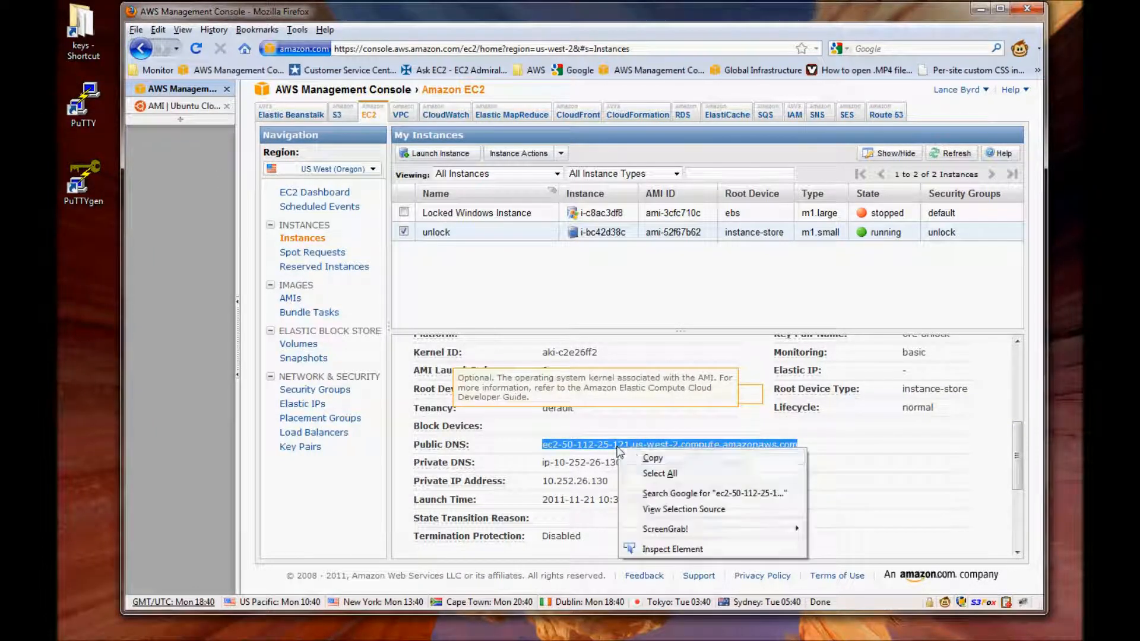
pyautogui.click(656, 460)
pyautogui.doubleClick(89, 93)
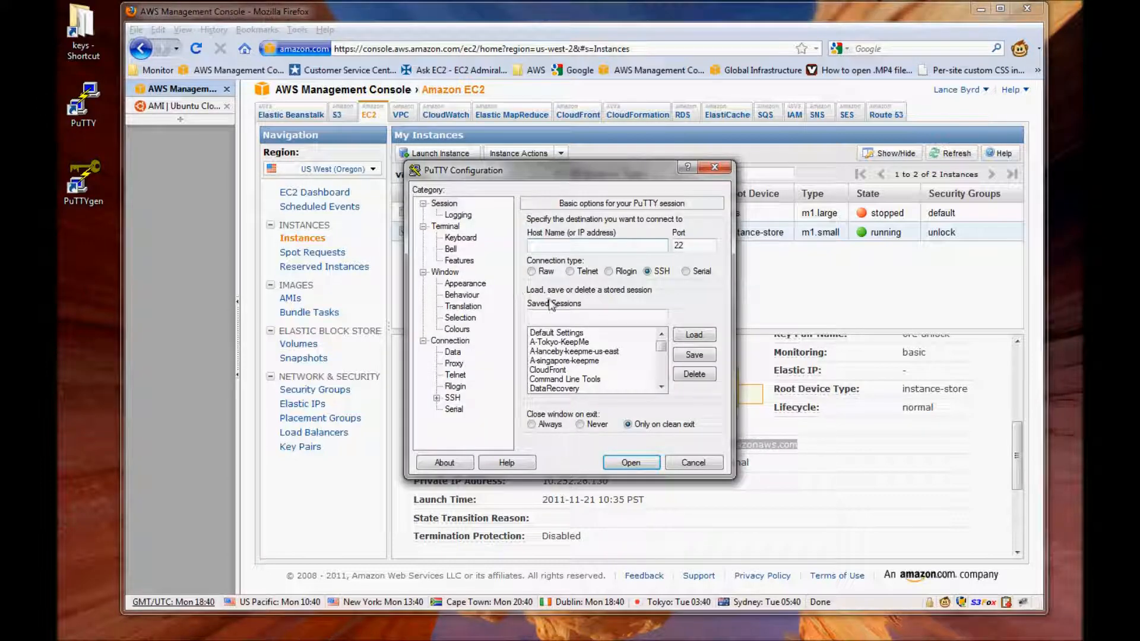
pyautogui.rightClick(537, 242)
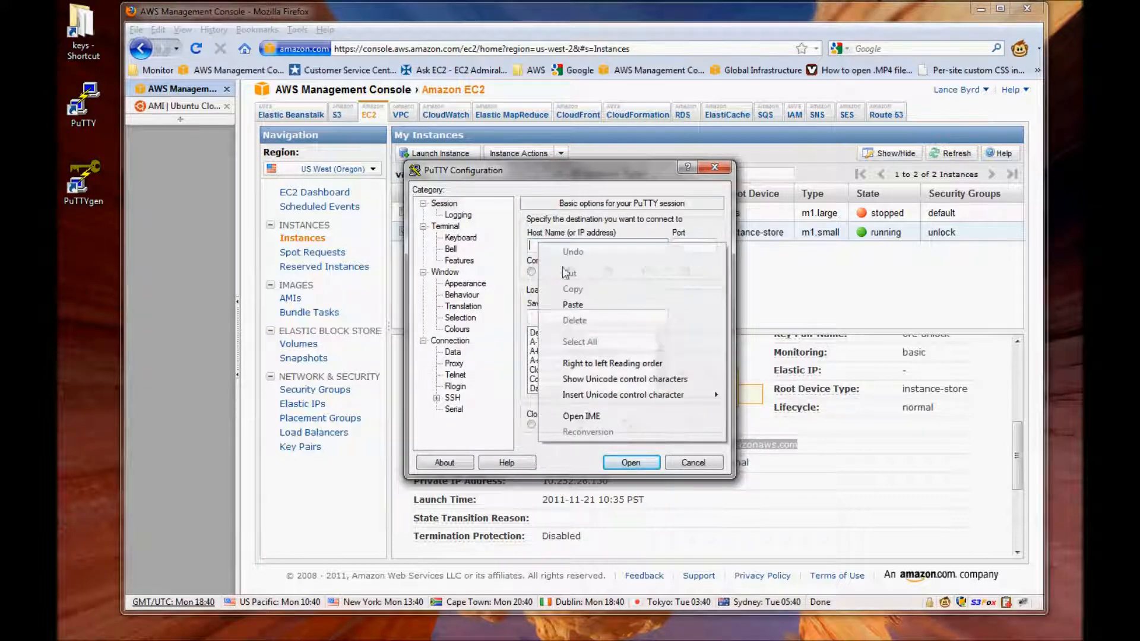
pyautogui.click(575, 370)
pyautogui.click(631, 318)
pyautogui.write('or')
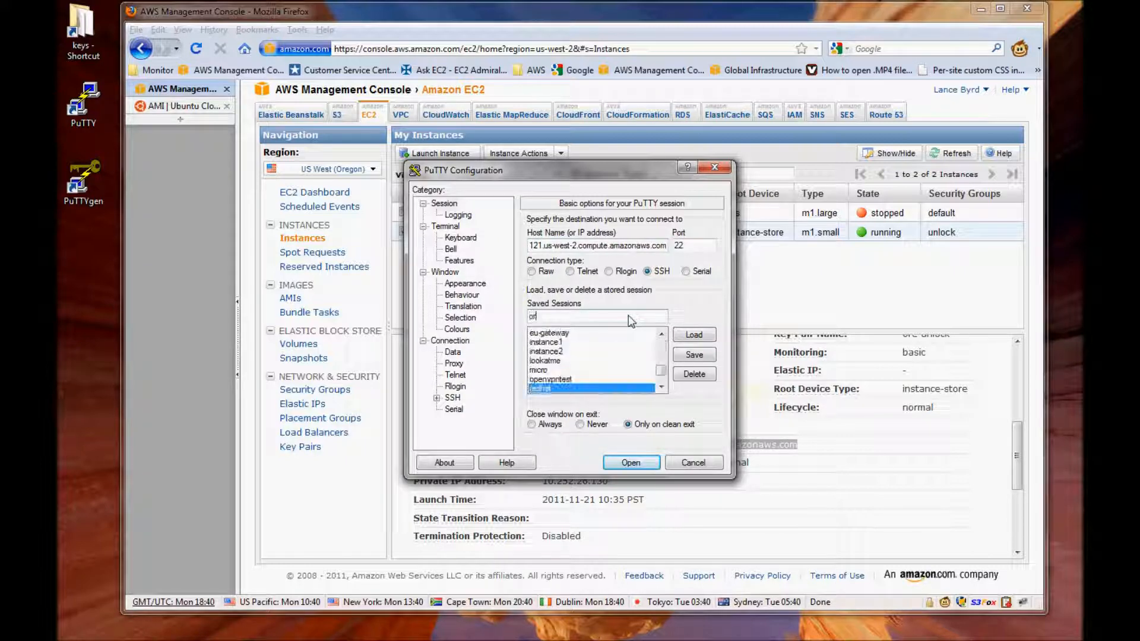
pyautogui.write('e-unlock')
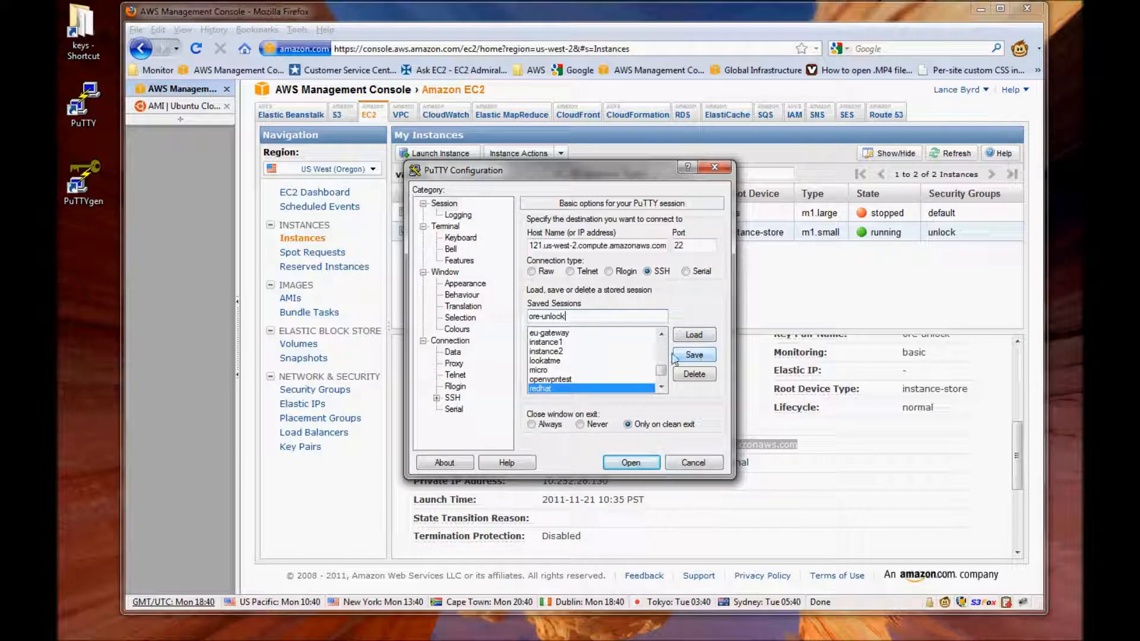
# Choose ore-unlock.ppk from the keys folder as the private key file for SSH authentication
pyautogui.click(452, 399)
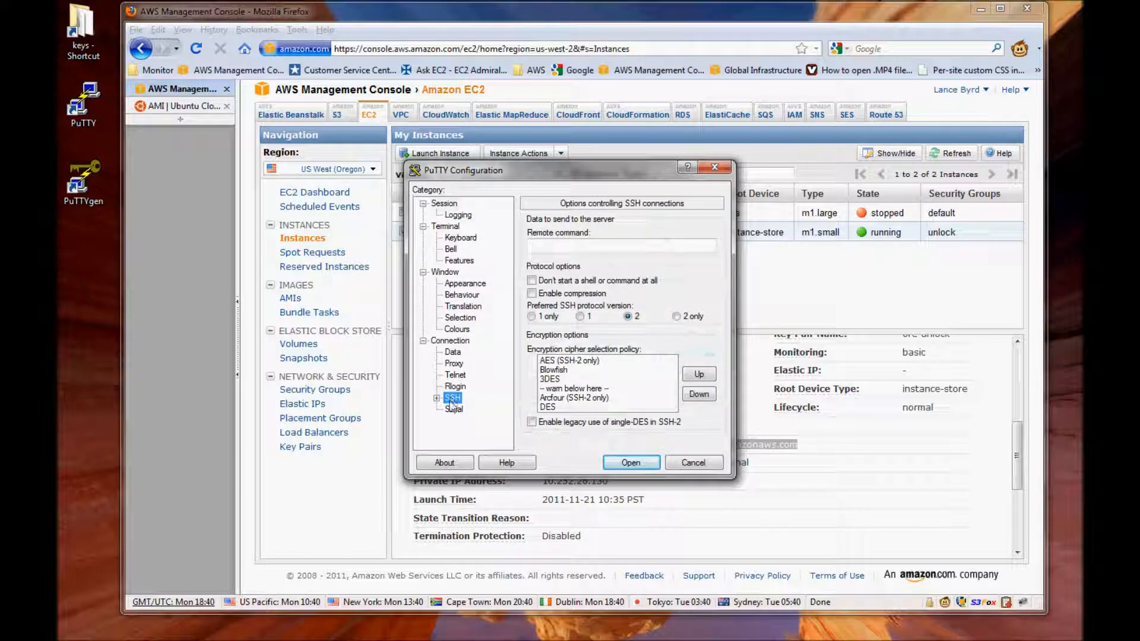
pyautogui.doubleClick(451, 399)
pyautogui.click(465, 386)
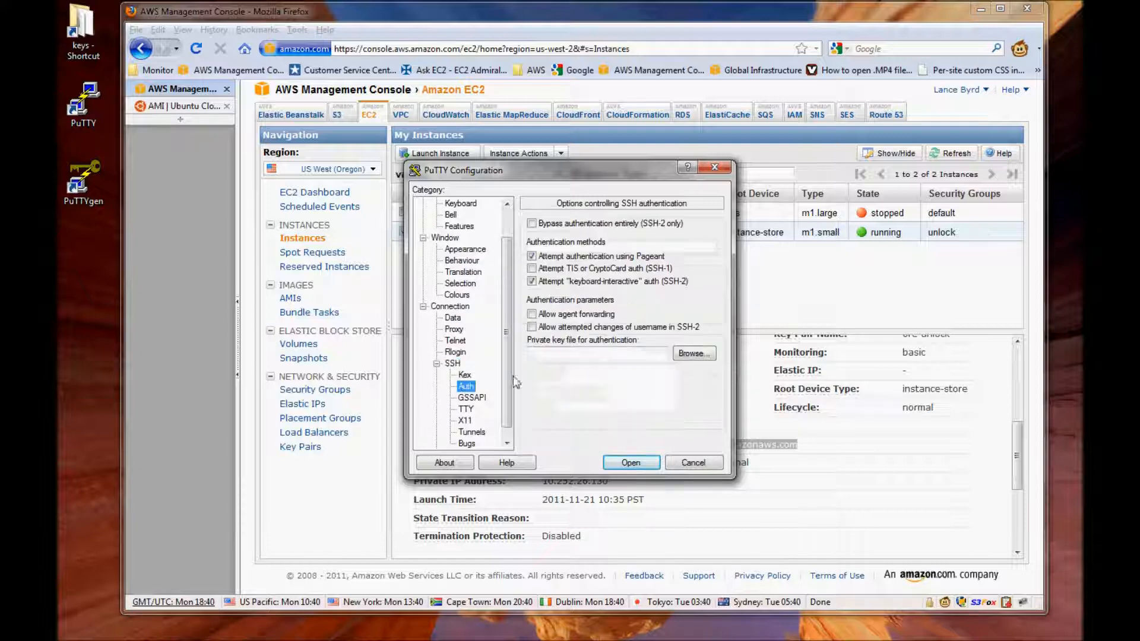
pyautogui.click(695, 353)
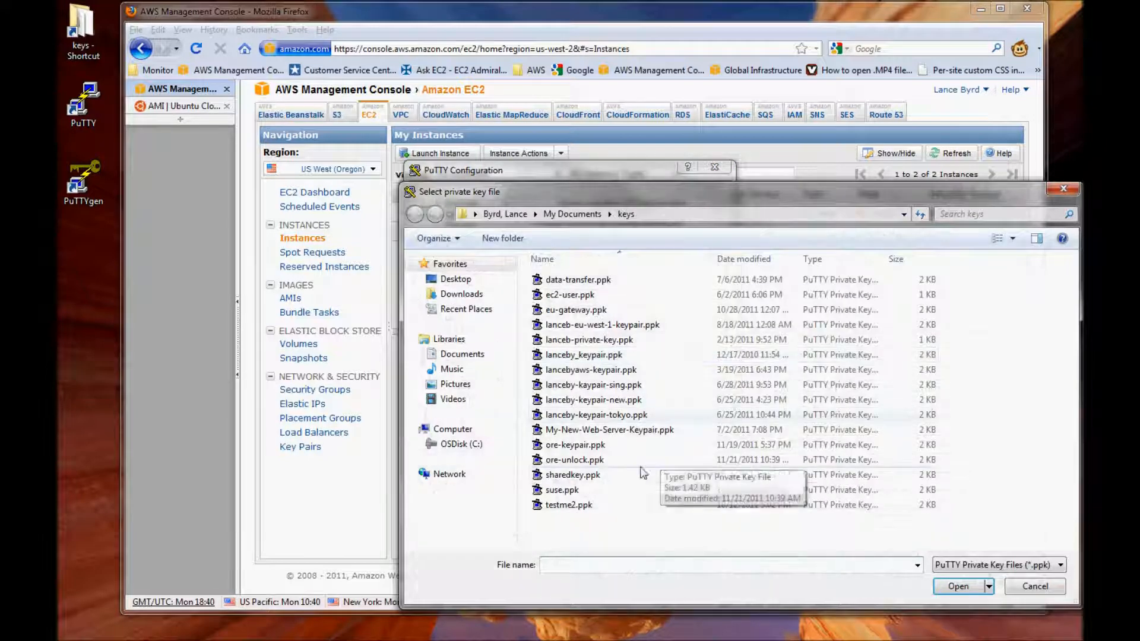
pyautogui.click(582, 461)
pyautogui.click(957, 586)
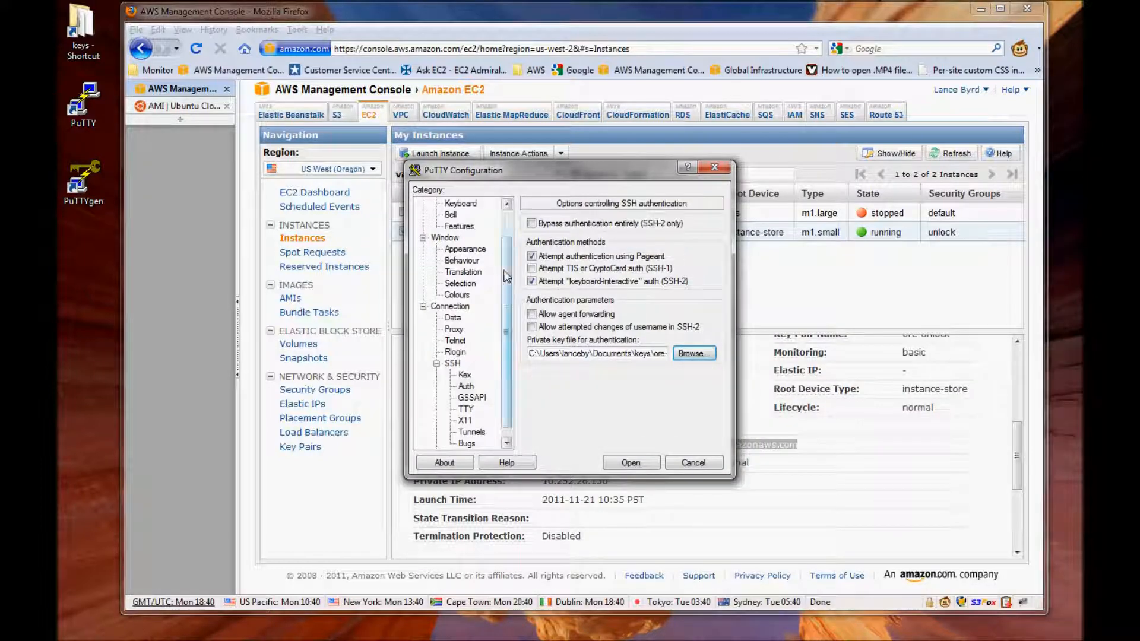
# Set the auto-login username to ubuntu and save the ore-unlock session
pyautogui.scroll(1, 505, 277)
pyautogui.click(453, 352)
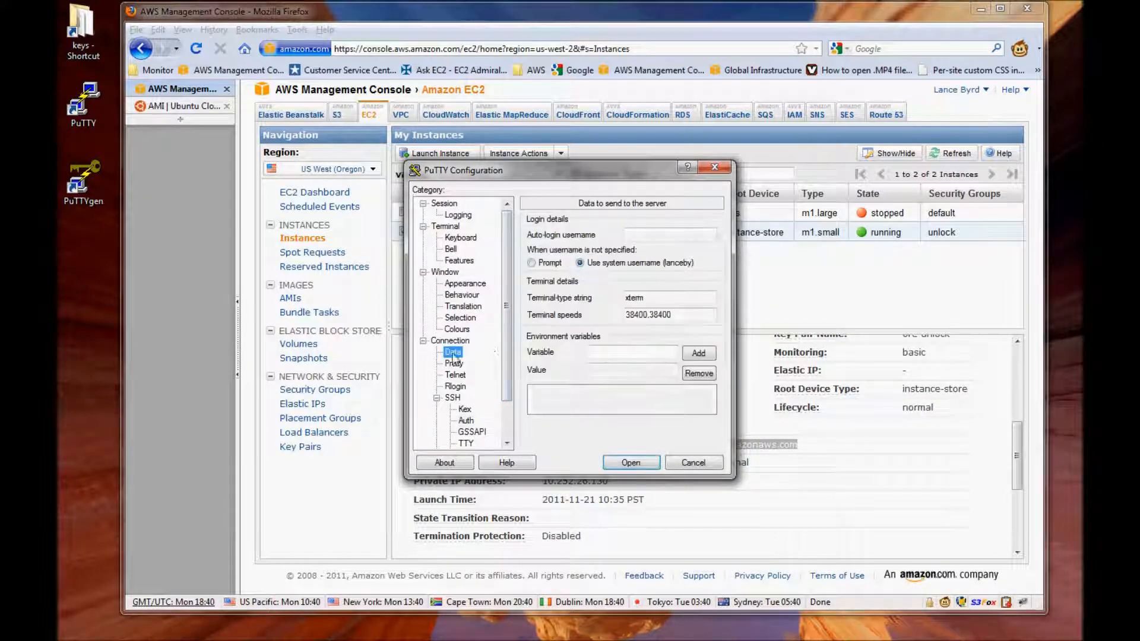
pyautogui.click(656, 236)
pyautogui.write('ubuntu')
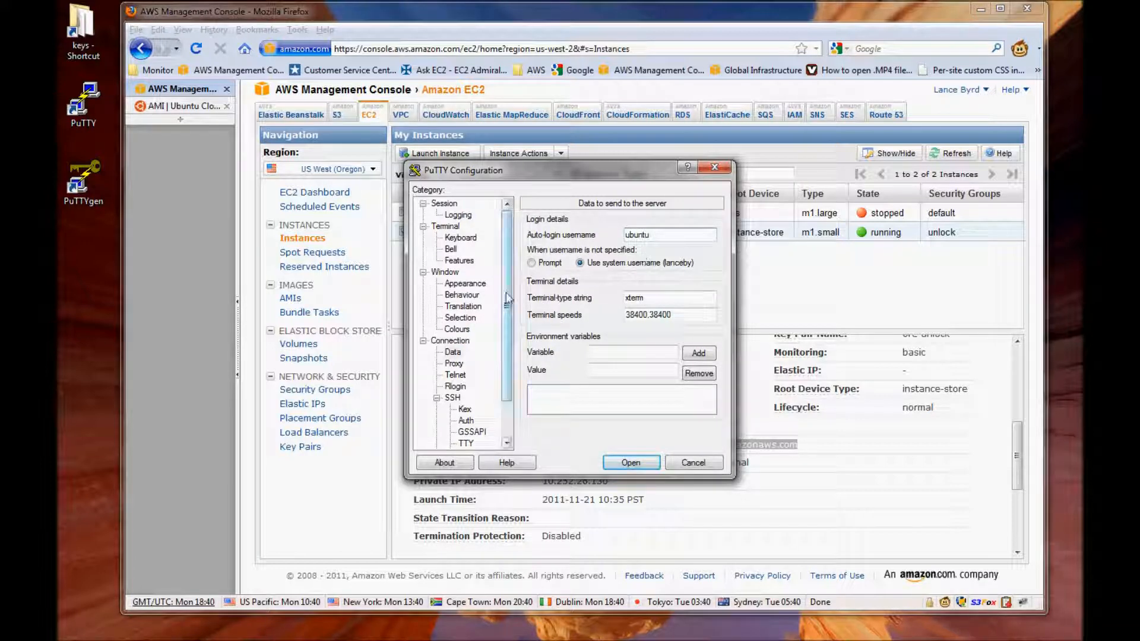
pyautogui.click(444, 204)
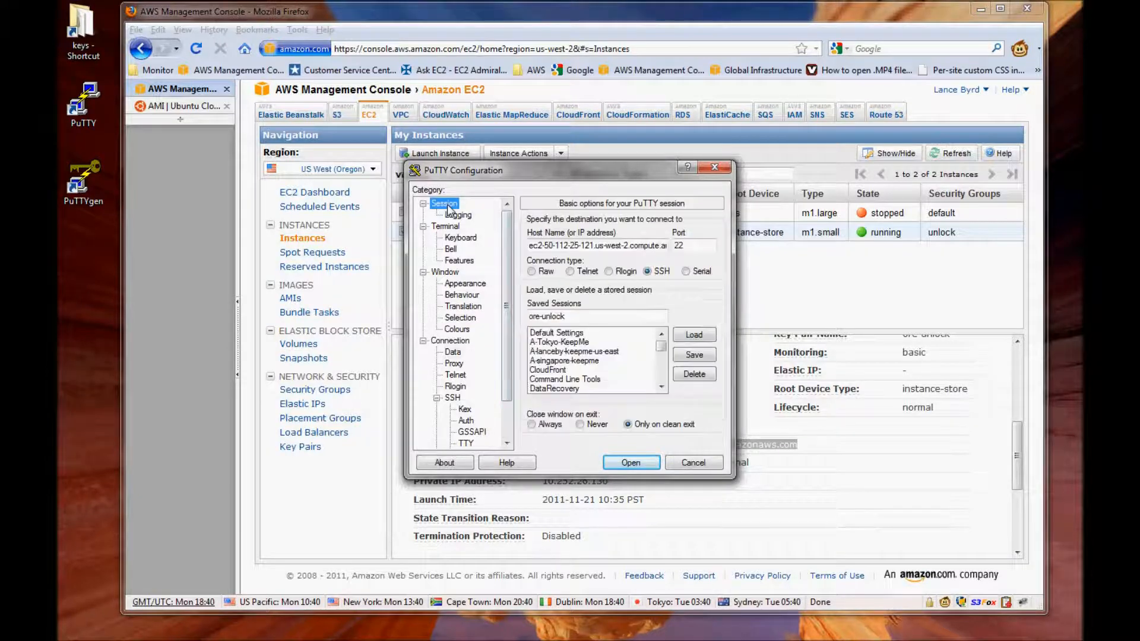
pyautogui.click(692, 355)
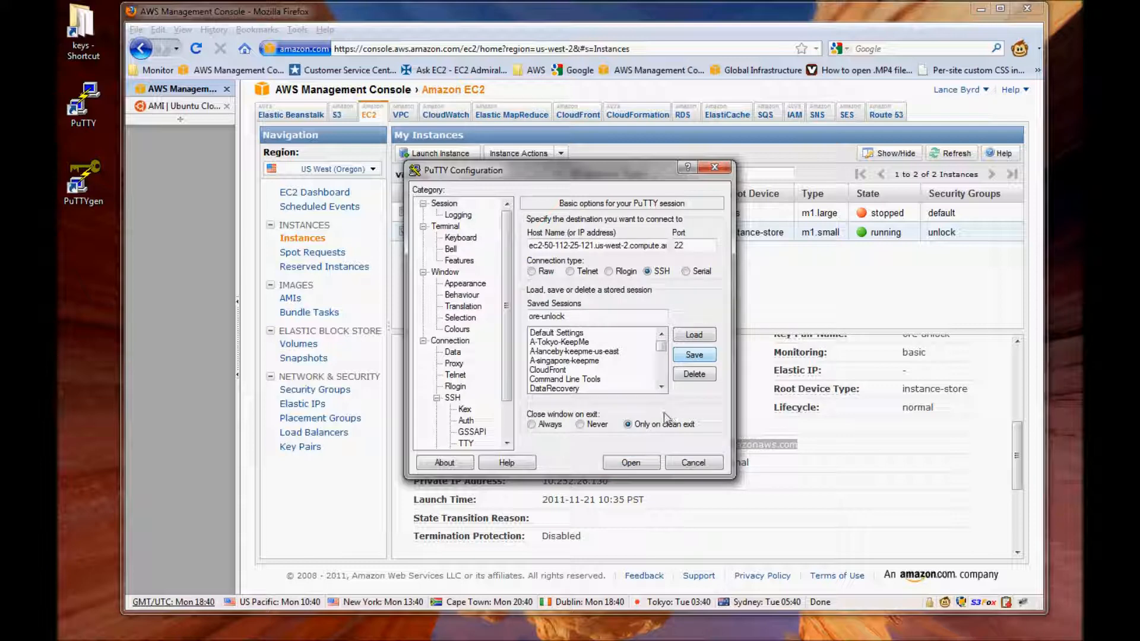
# Connect to the instance, adding its host key to the cache, and switch to the root user with sudo su -
pyautogui.click(631, 463)
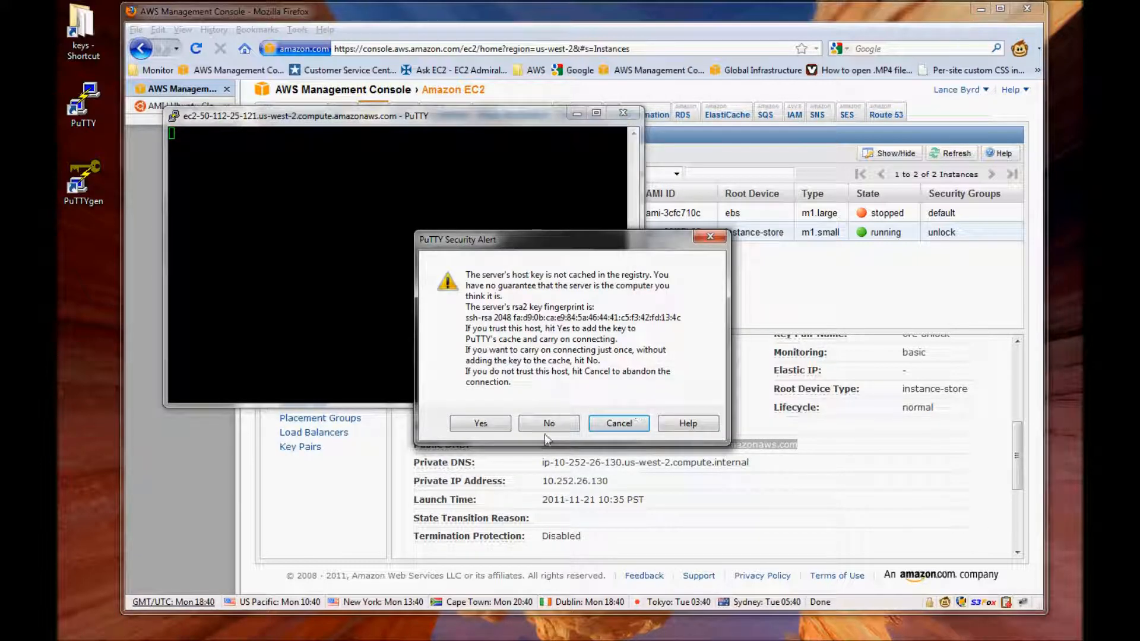
pyautogui.click(480, 423)
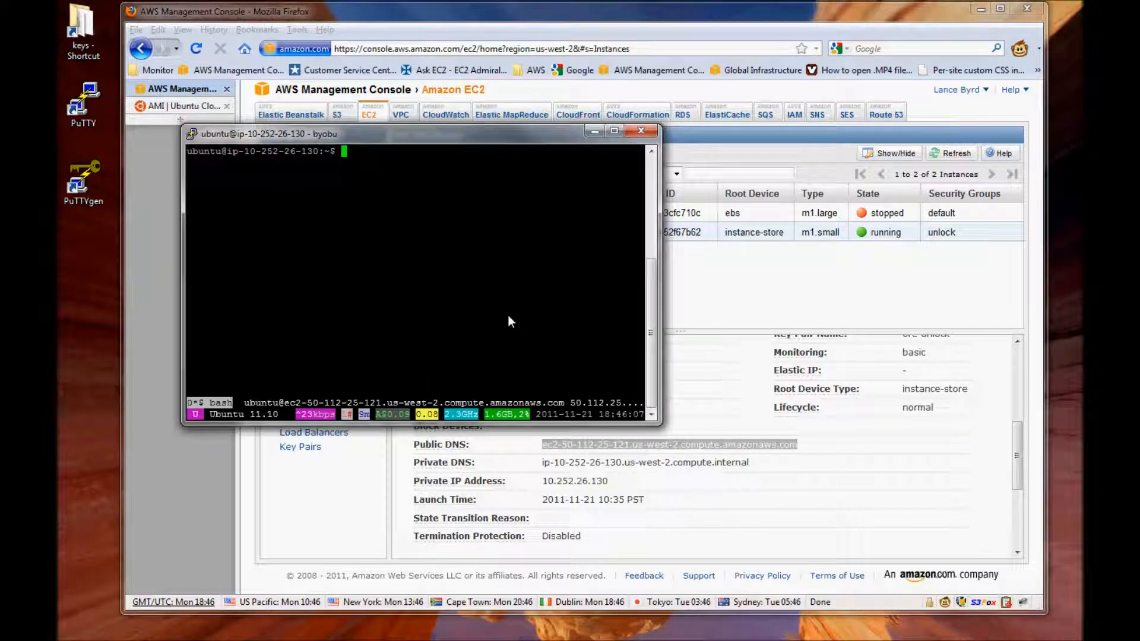
pyautogui.write('sudo')
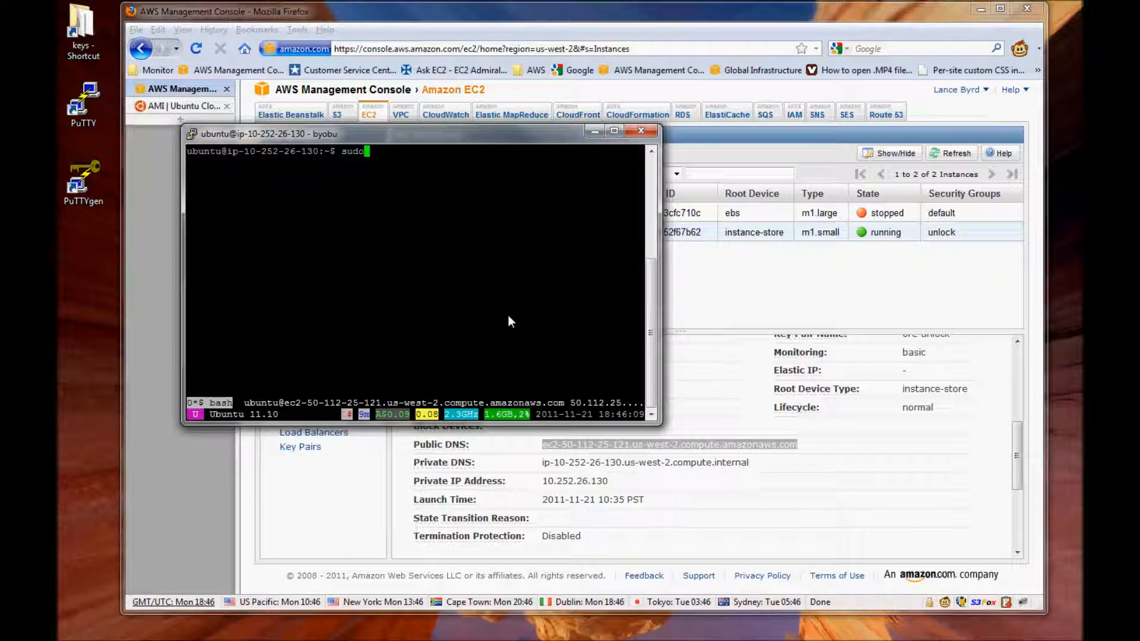
pyautogui.write(' su -')
pyautogui.press('Return')
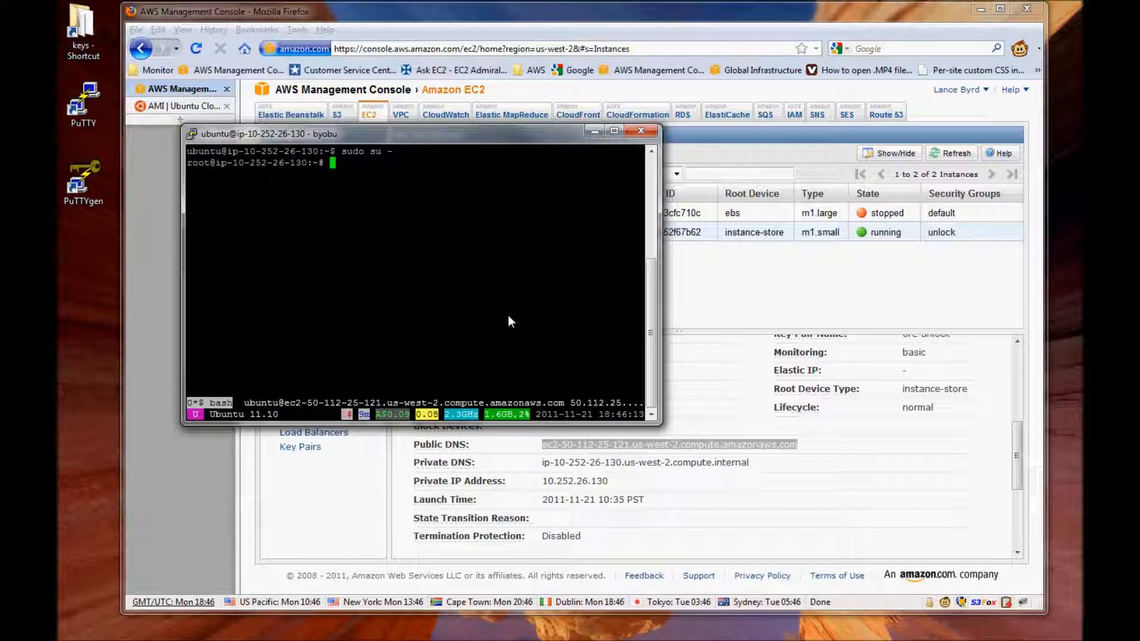
# Change to the /mnt directory and create a directory named ntfs1 in it
pyautogui.write('cd mnt')
pyautogui.press('Return')
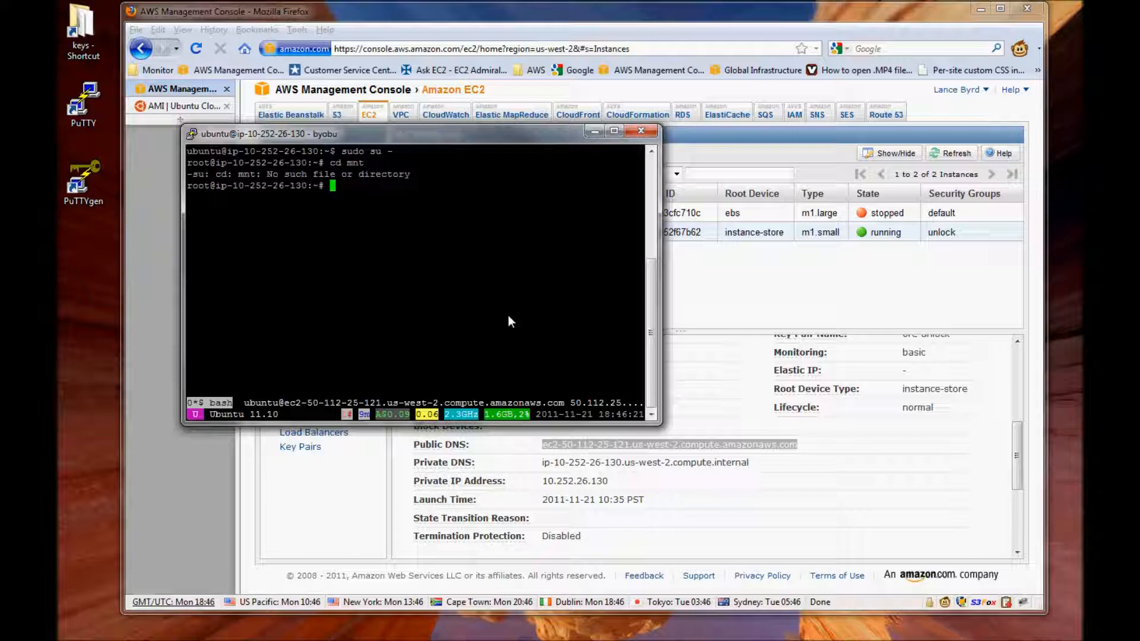
pyautogui.write('/')
pyautogui.press('BackSpace')
pyautogui.write('cd /mnt')
pyautogui.press('Return')
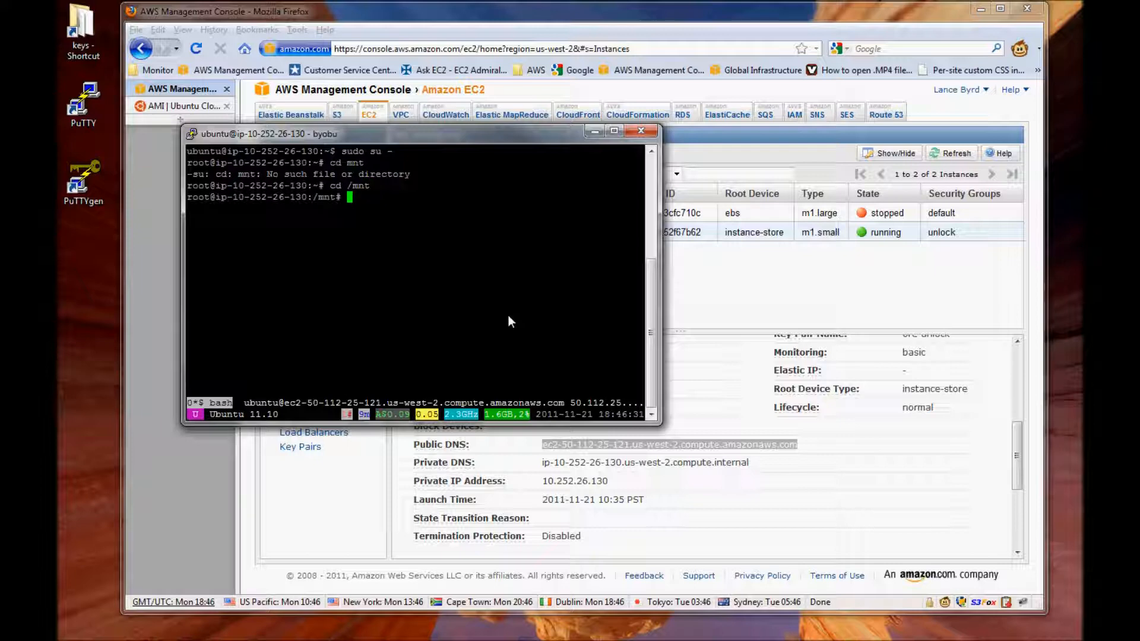
pyautogui.write('mkdir ')
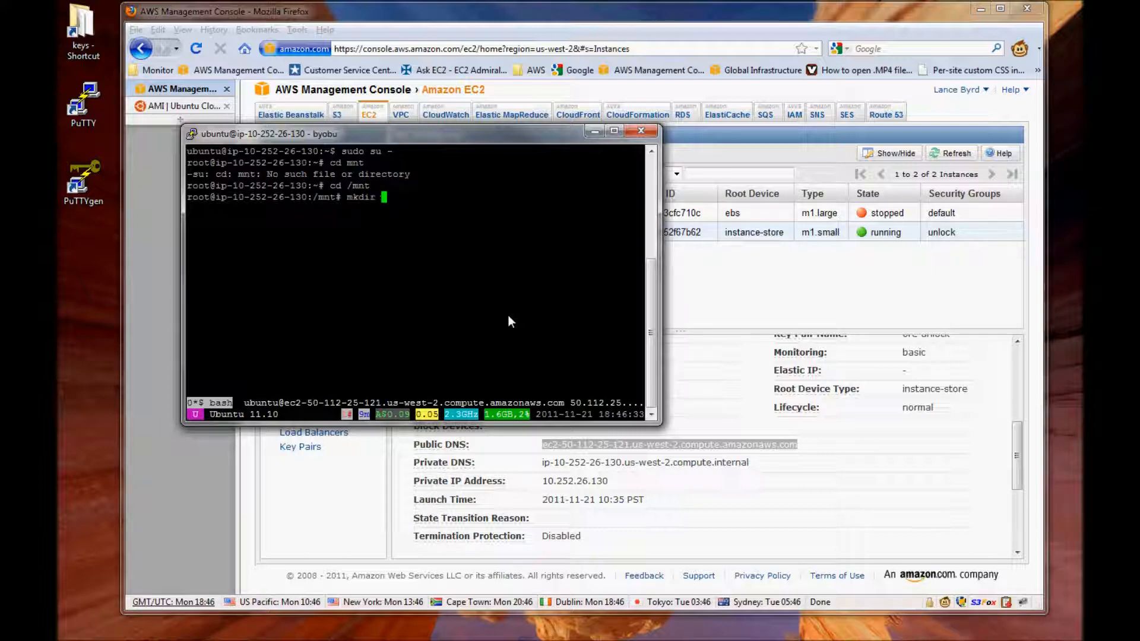
pyautogui.write('nrfs1')
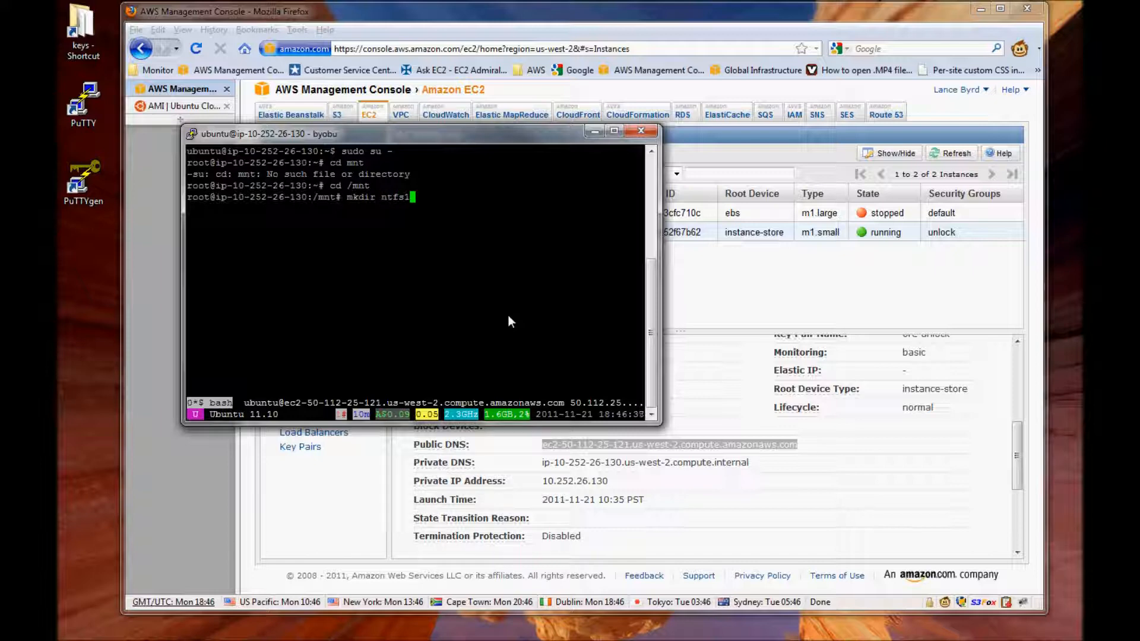
pyautogui.press('Return')
# Mount the attached volume's partition /dev/xvdf1 on /mnt/ntfs1
pyautogui.write('mount ')
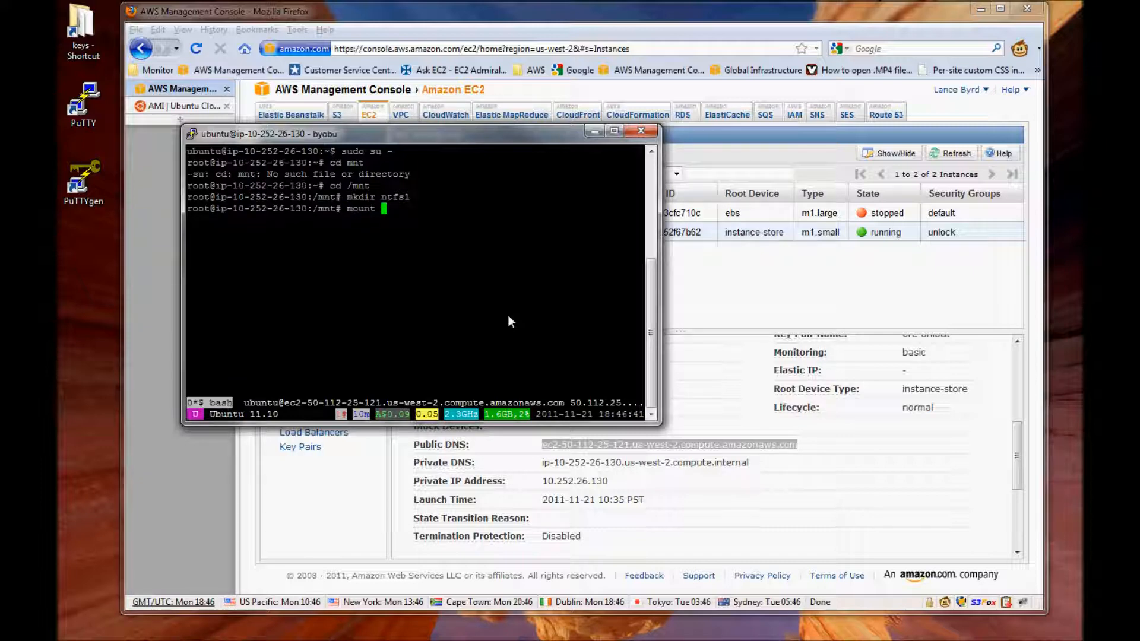
pyautogui.write('/dev')
pyautogui.press('Tab')
pyautogui.write('xvdf')
pyautogui.write('1./')
pyautogui.write('mn')
pyautogui.write('t/n')
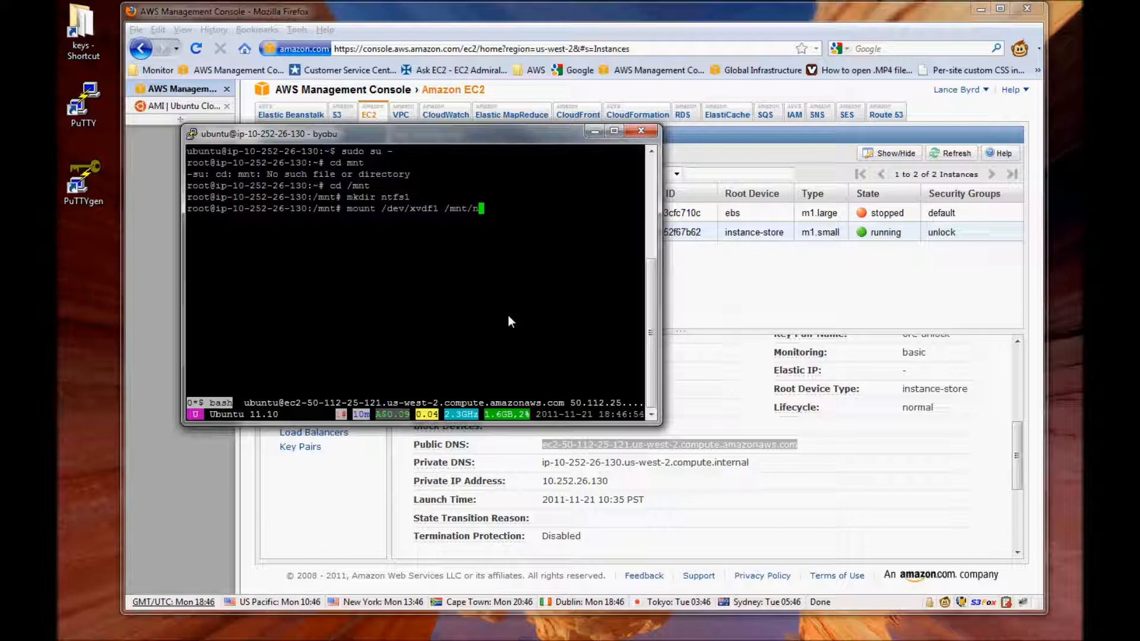
pyautogui.write('tfs1')
pyautogui.press('Return')
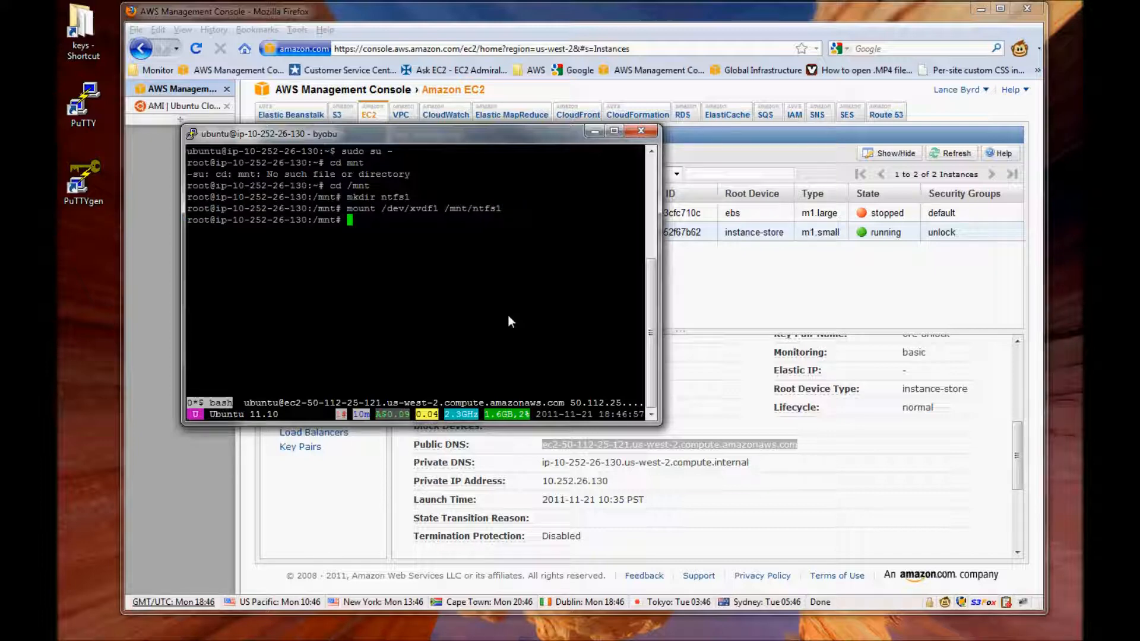
# Change into the ntfs1 directory and list its contents
pyautogui.write('cd ntfs1')
pyautogui.press('Return')
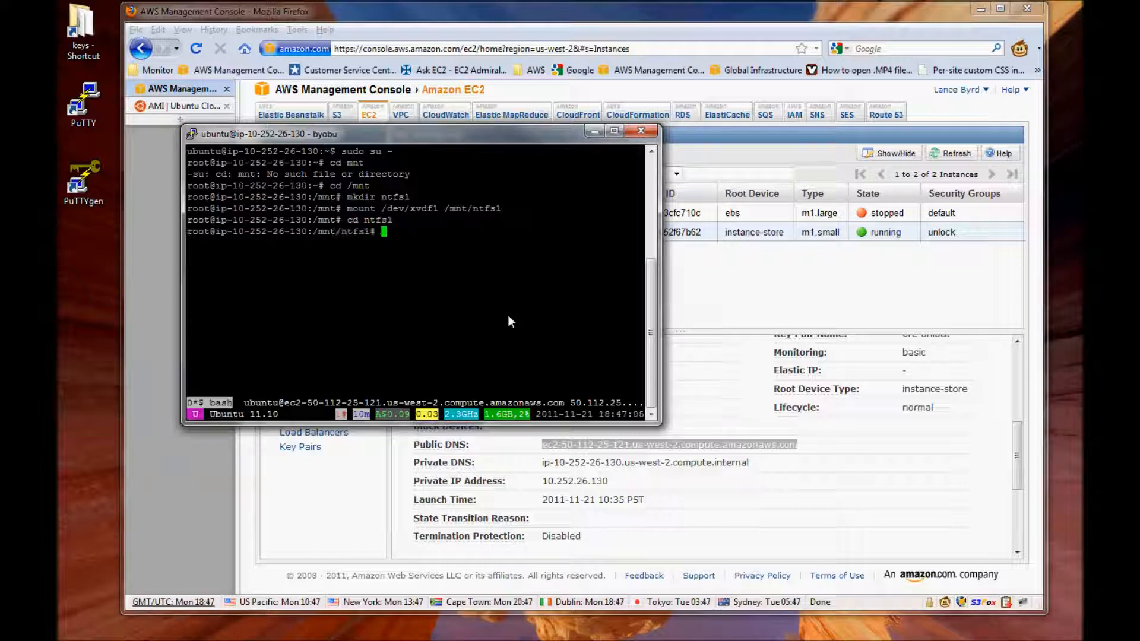
pyautogui.write('ls')
pyautogui.press('Return')
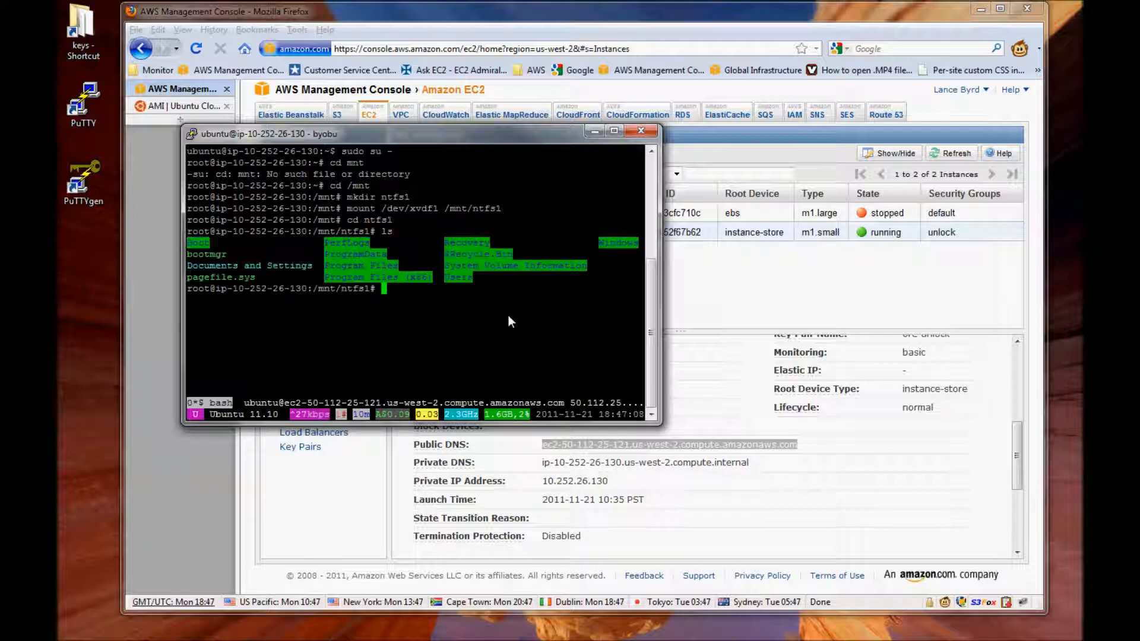
# Change into the "Program Files" directory of the mounted Windows volume, matching its capitalisation
pyautogui.write('cd "Progr')
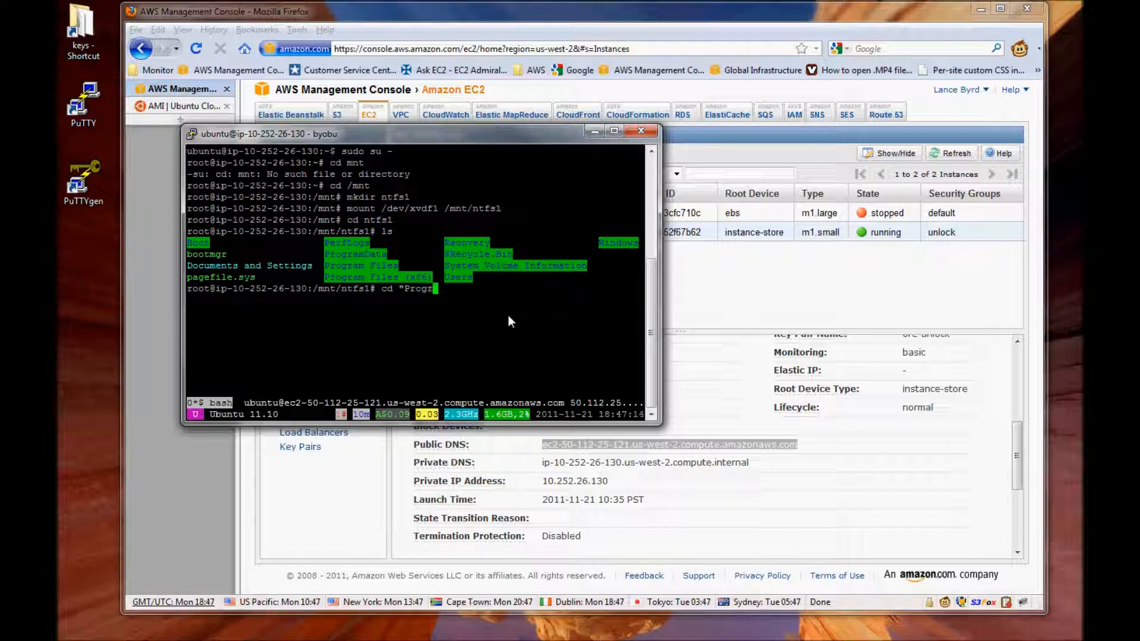
pyautogui.write('em files')
pyautogui.press('Return')
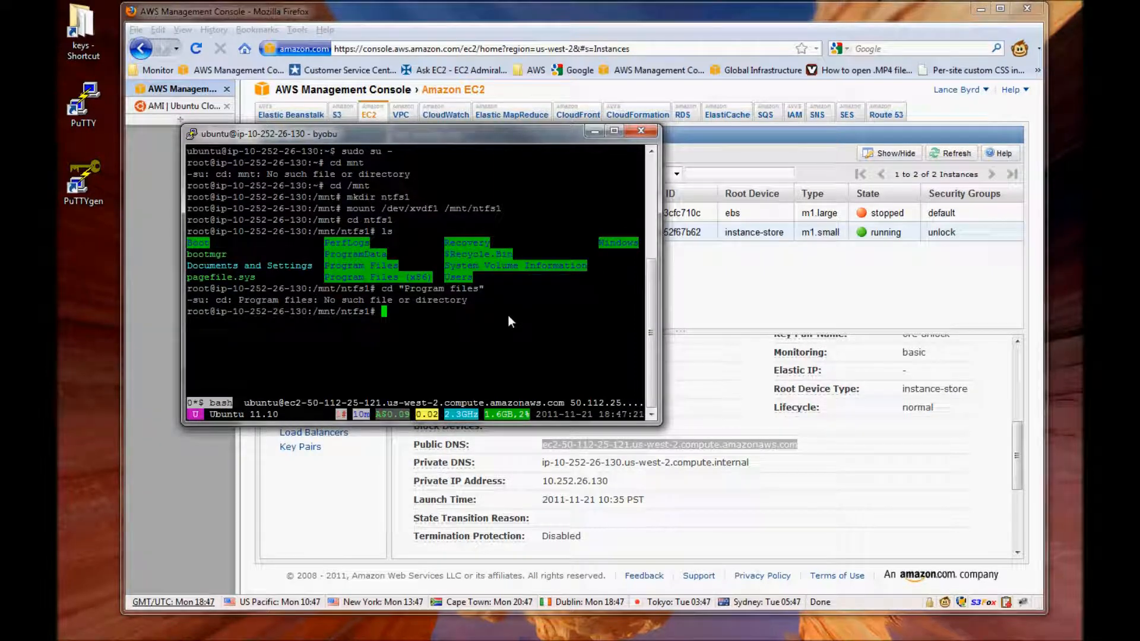
pyautogui.press('Up')
pyautogui.press('Left')
pyautogui.press('Left')
pyautogui.press('Left')
pyautogui.press('Left')
pyautogui.press('Left')
pyautogui.press('Delete')
pyautogui.write('F')
pyautogui.press('Return')
# Change into the Amazon directory inside Program Files
pyautogui.write('cd')
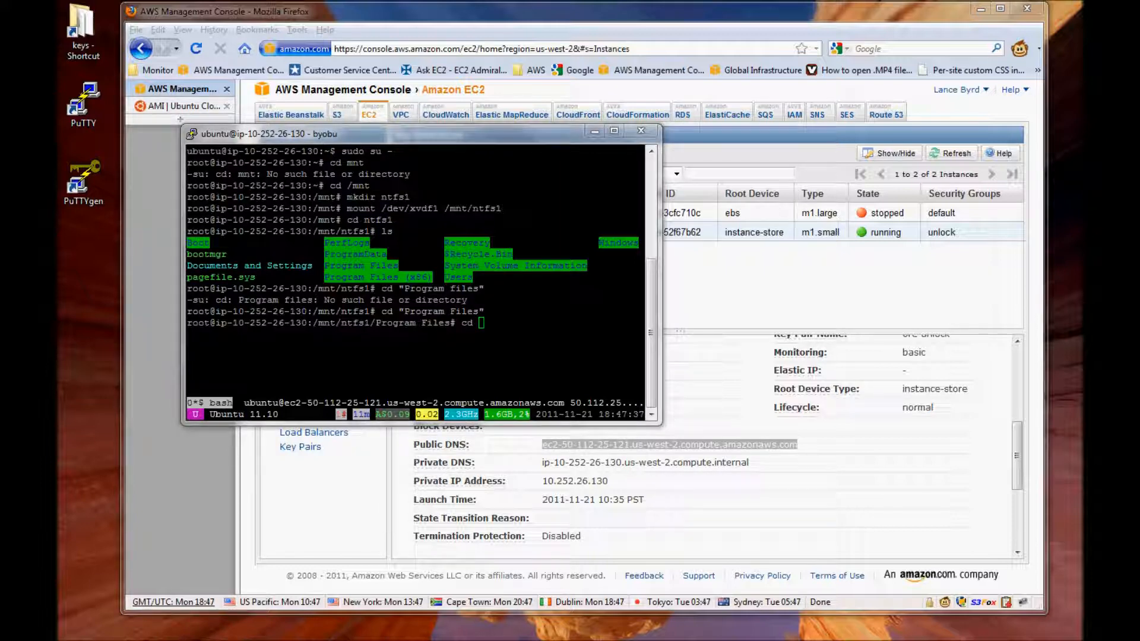
pyautogui.click(478, 276)
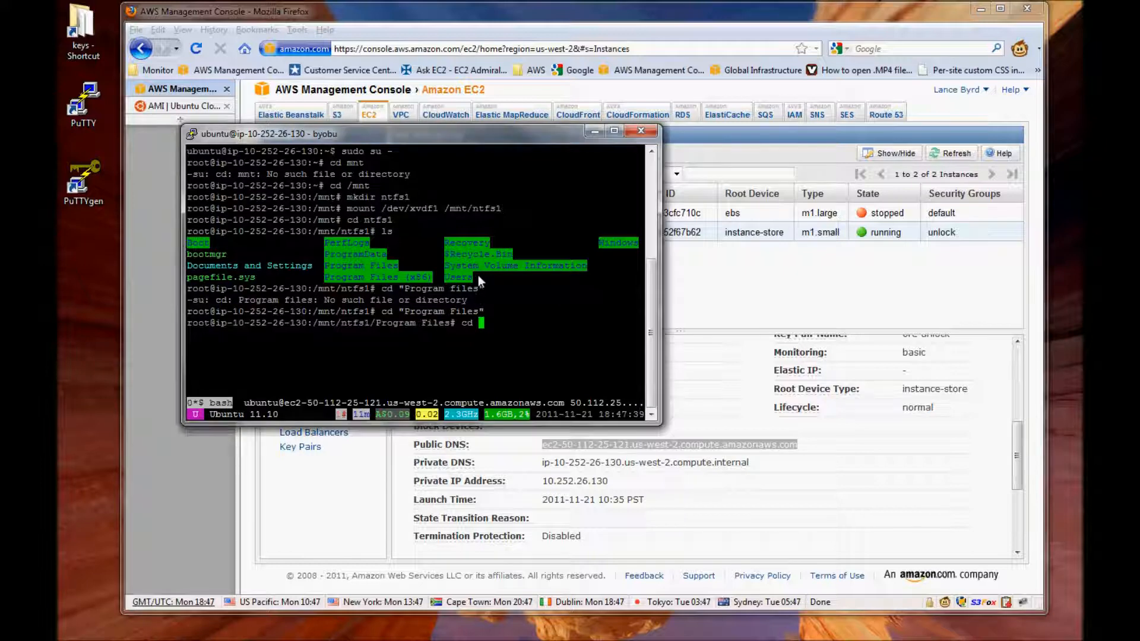
pyautogui.write('amazon')
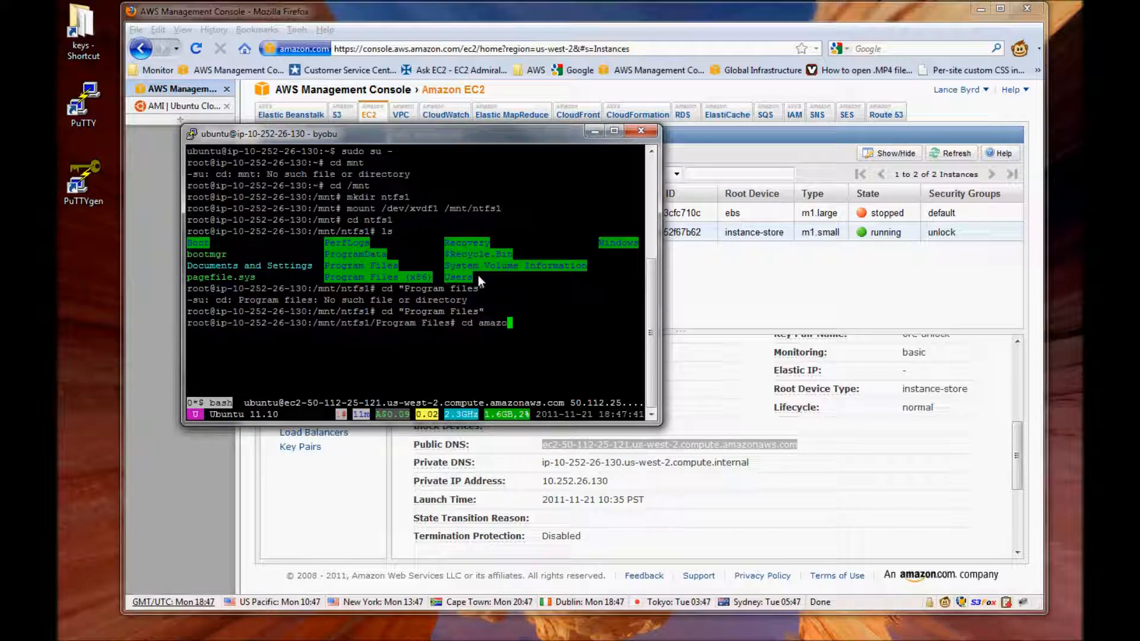
pyautogui.press('BackSpace')
pyautogui.press('BackSpace')
pyautogui.press('BackSpace')
pyautogui.press('BackSpace')
pyautogui.press('BackSpace')
pyautogui.press('BackSpace')
pyautogui.write('Ams')
pyautogui.press('BackSpace')
pyautogui.write('azon')
pyautogui.press('Return')
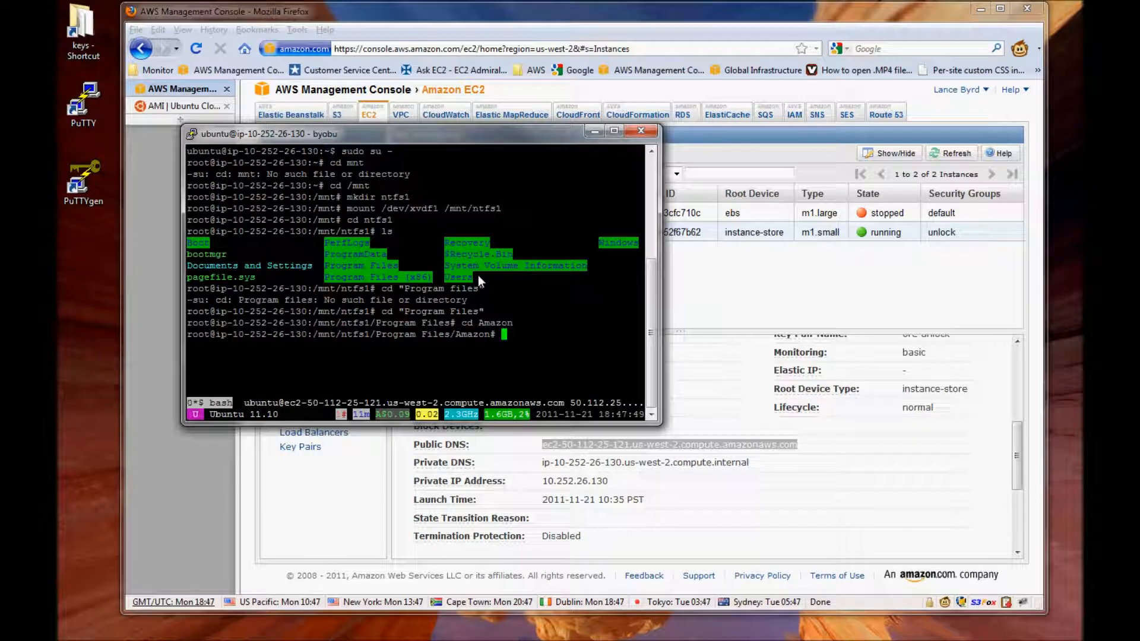
# Change into the Ec2ConfigService directory and on into its Settings subdirectory
pyautogui.write('cd Ec2ConfigService')
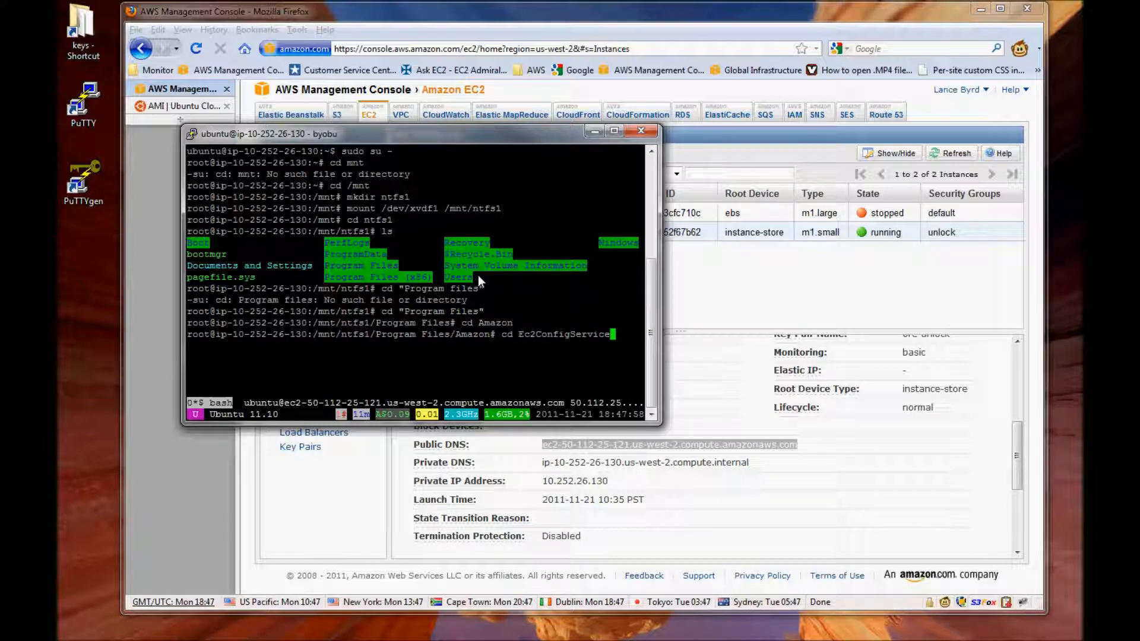
pyautogui.press('Return')
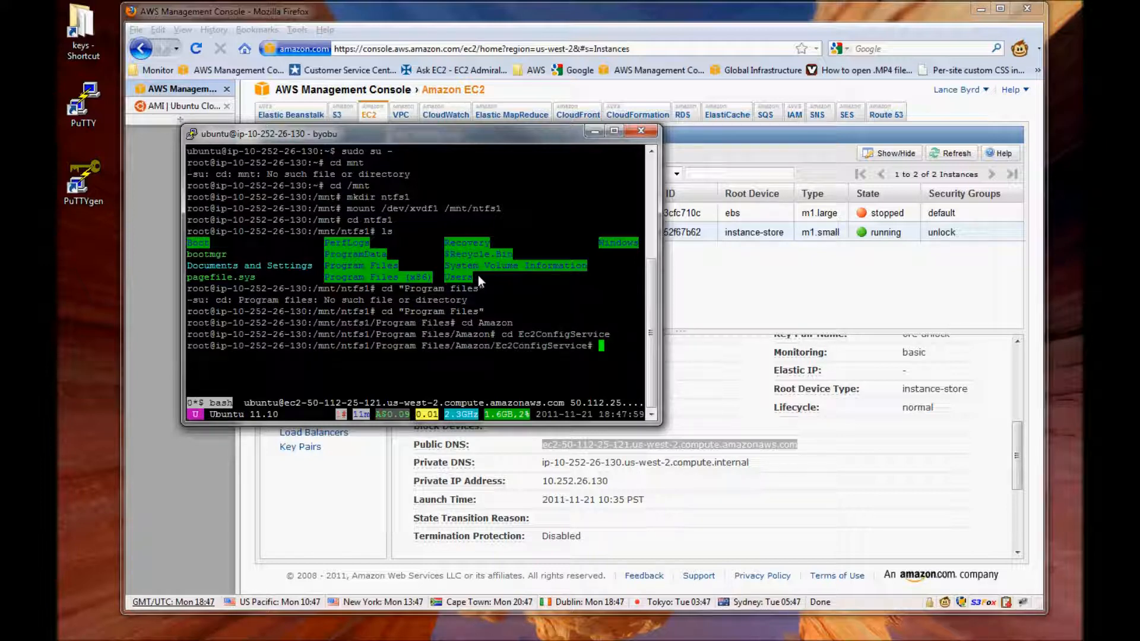
pyautogui.write('cd Settings')
pyautogui.press('Return')
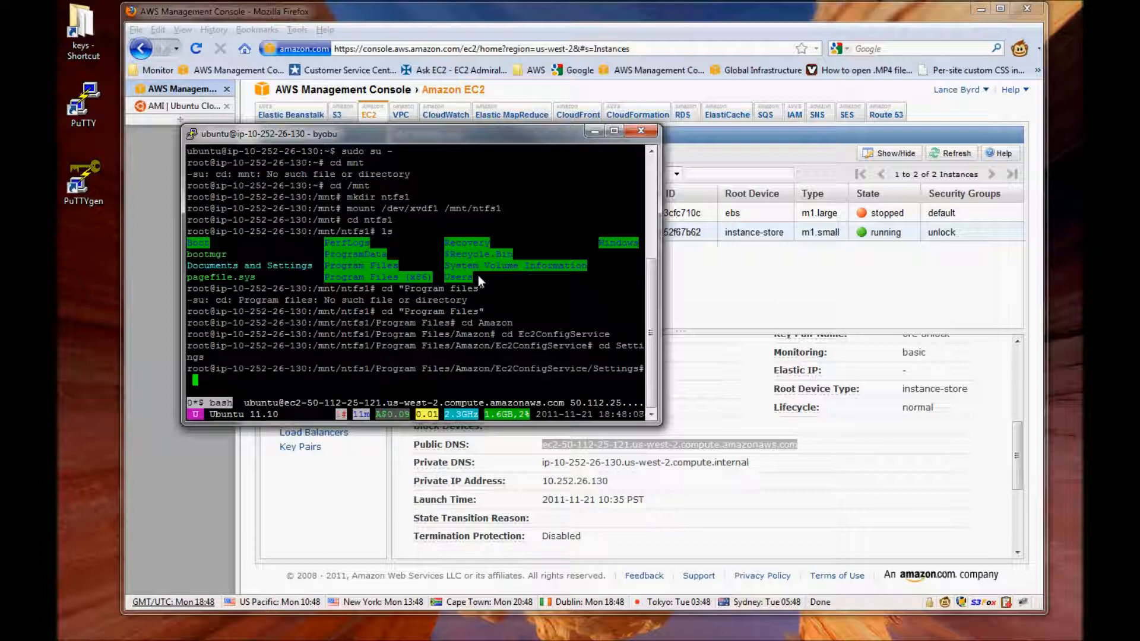
# List the contents of the Settings directory and open config.xml in the nano editor
pyautogui.write('ls')
pyautogui.press('Return')
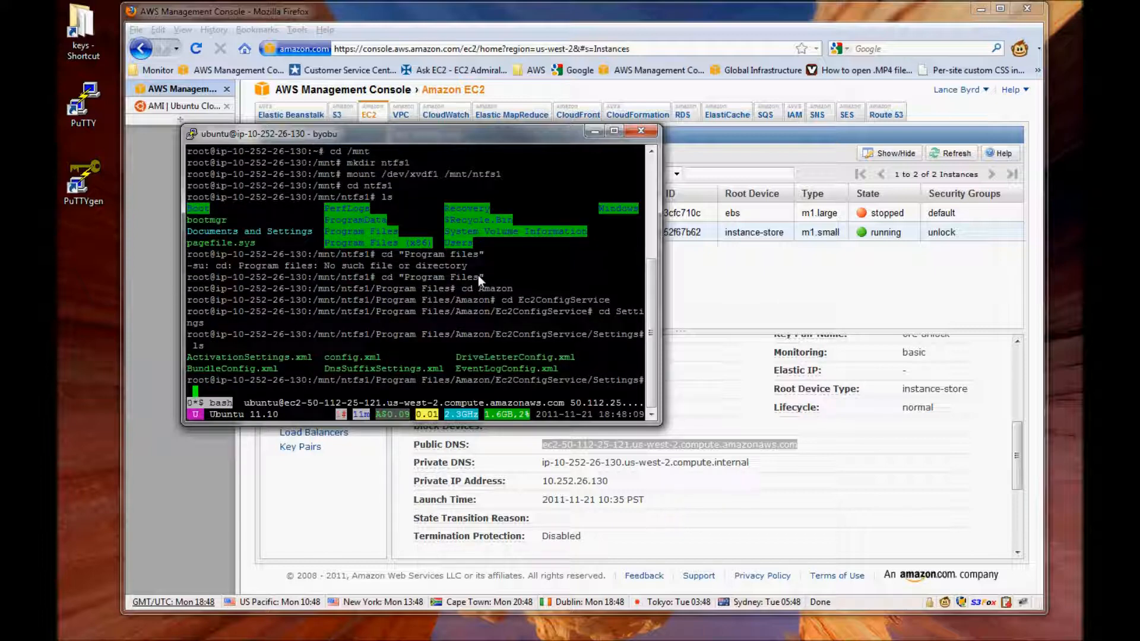
pyautogui.write('nano')
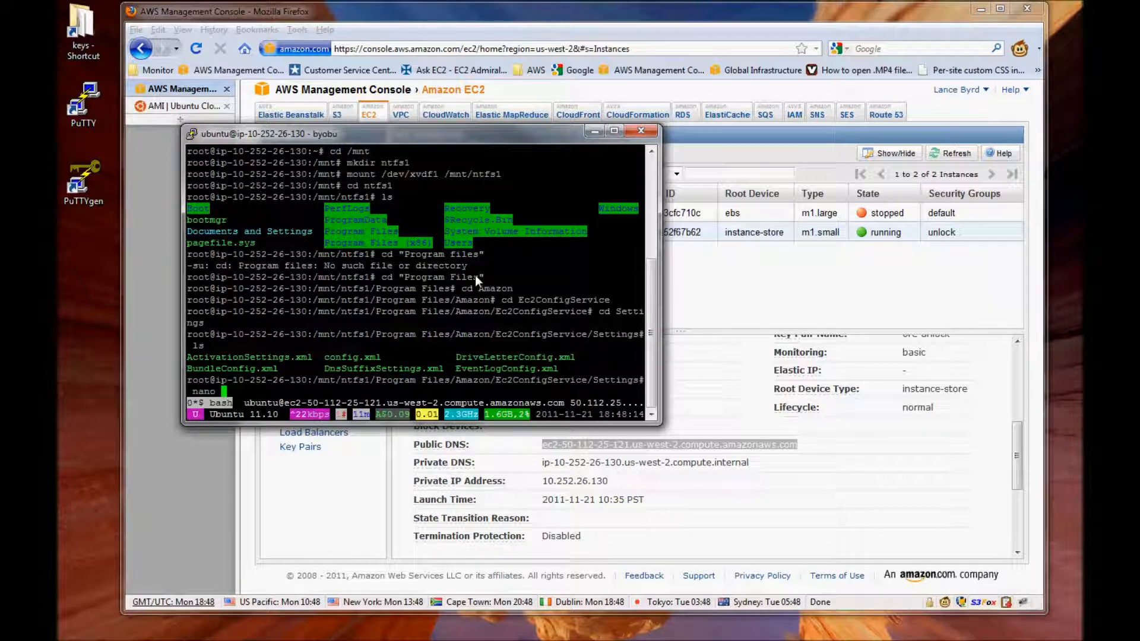
pyautogui.moveTo(325, 358); pyautogui.dragTo(372, 360)
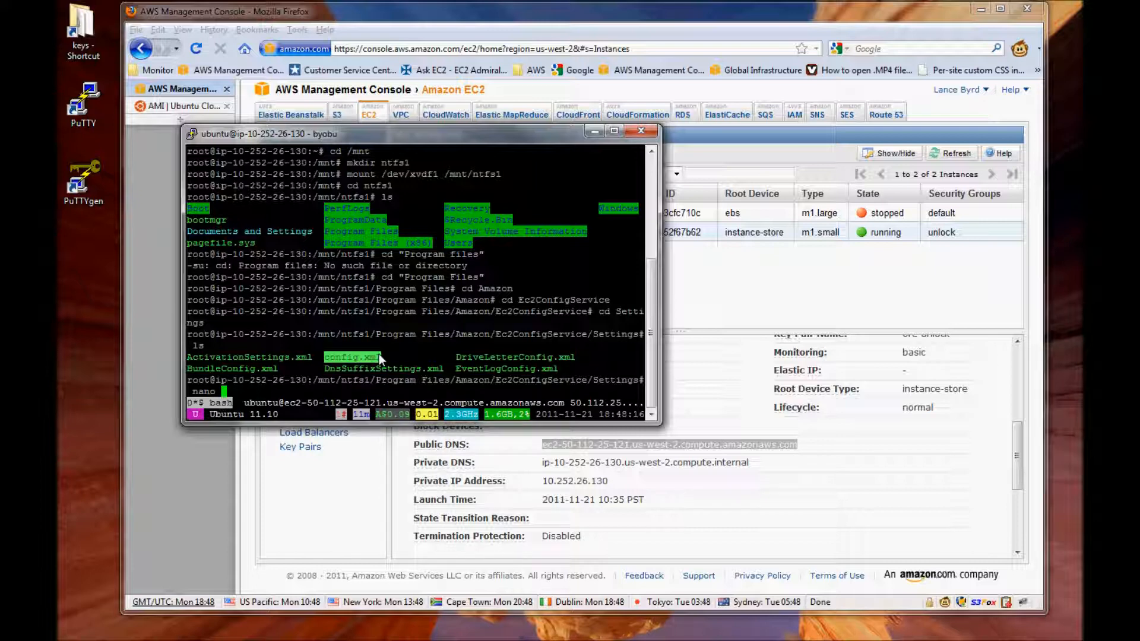
pyautogui.rightClick(372, 360)
pyautogui.press('Return')
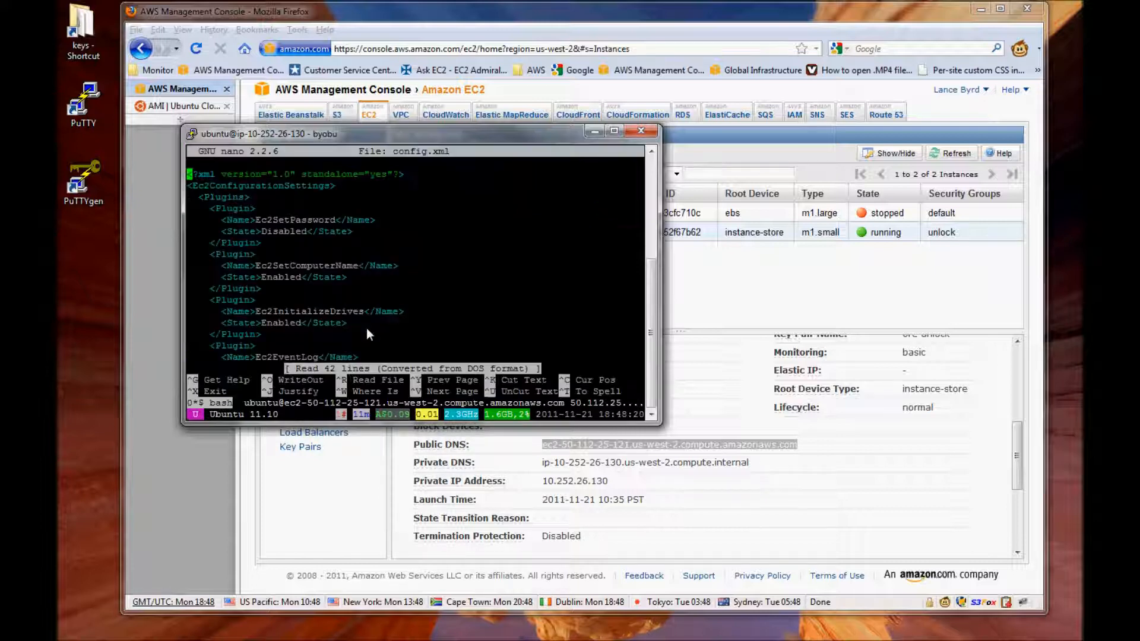
# Set the state of the Ec2SetPassword plugin to Enabled in config.xml
pyautogui.press('Down')
pyautogui.press('Down')
pyautogui.press('Down')
pyautogui.press('Down')
pyautogui.press('Down')
pyautogui.press('Right')
pyautogui.press('Right')
pyautogui.press('Right')
pyautogui.press('Right')
pyautogui.press('Right')
pyautogui.press('Right')
pyautogui.press('Right')
pyautogui.press('Right')
pyautogui.press('Right')
pyautogui.press('Right')
pyautogui.press('Right')
pyautogui.press('Right')
pyautogui.press('Right')
pyautogui.press('Right')
pyautogui.press('Right')
pyautogui.press('Right')
pyautogui.press('Right')
pyautogui.press('Right')
pyautogui.press('Right')
pyautogui.press('Right')
pyautogui.press('Right')
pyautogui.press('BackSpace')
pyautogui.press('BackSpace')
pyautogui.press('BackSpace')
pyautogui.press('BackSpace')
pyautogui.press('BackSpace')
pyautogui.press('BackSpace')
pyautogui.press('BackSpace')
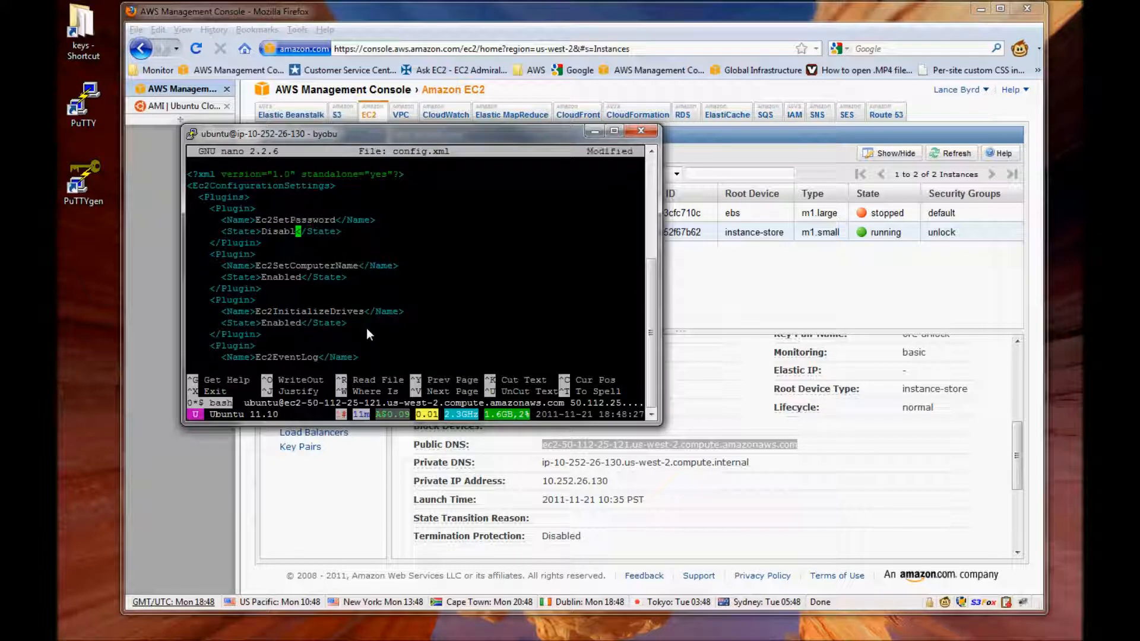
pyautogui.press('BackSpace')
pyautogui.write('Enabled')
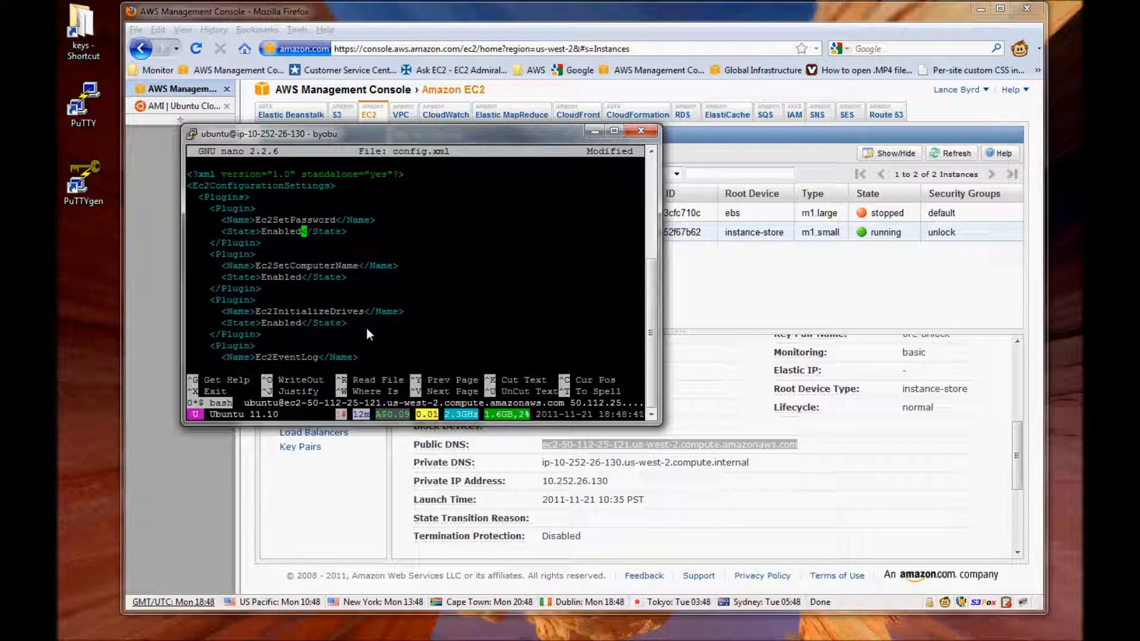
# Save the changes under the name config.xml and exit nano to the shell prompt
pyautogui.hotkey('ctrl', 'o')
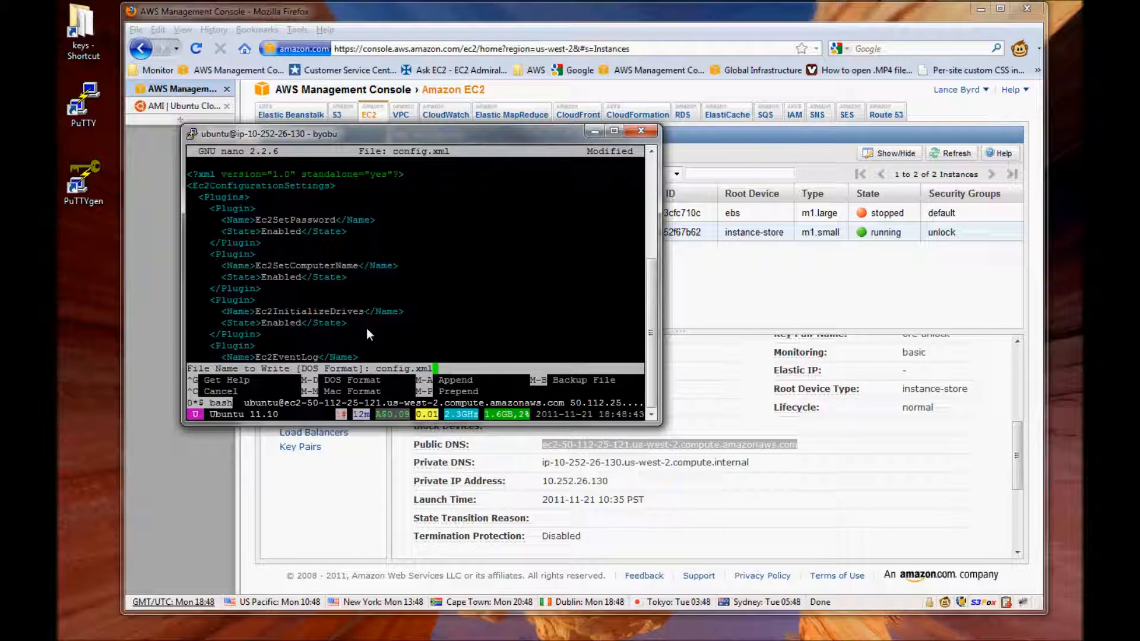
pyautogui.press('Return')
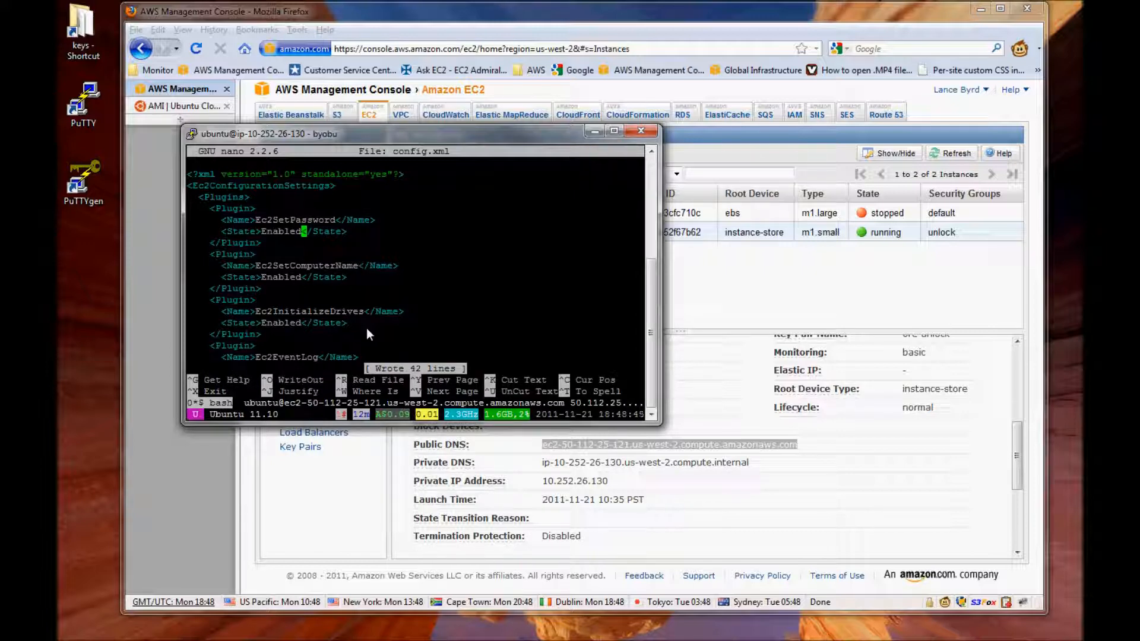
pyautogui.hotkey('ctrl', 'x')
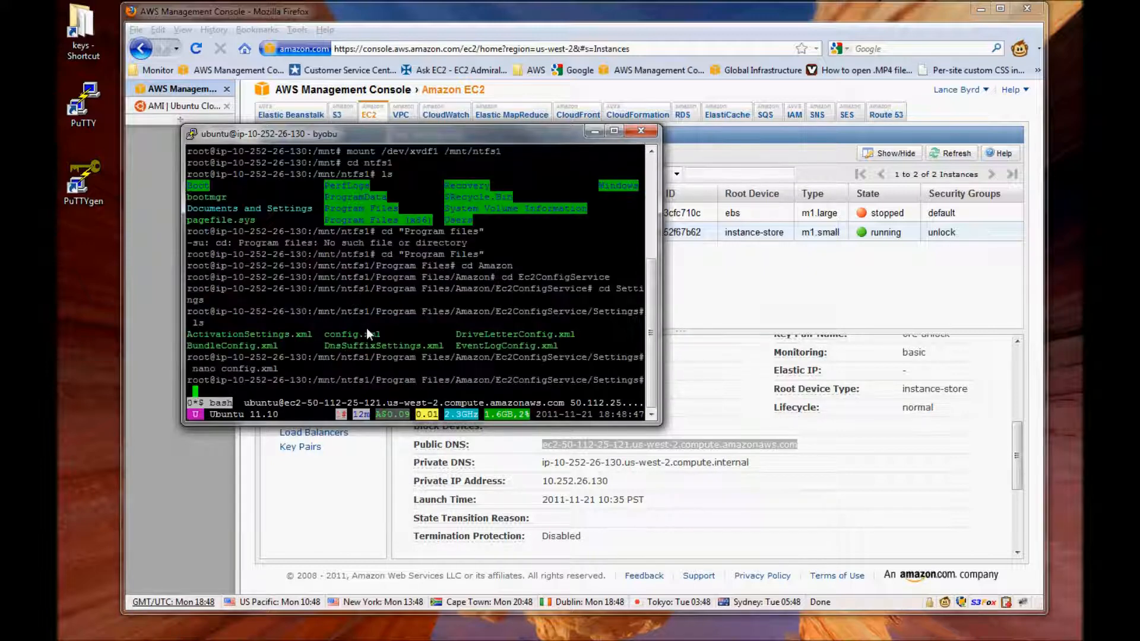
pyautogui.press('Return')
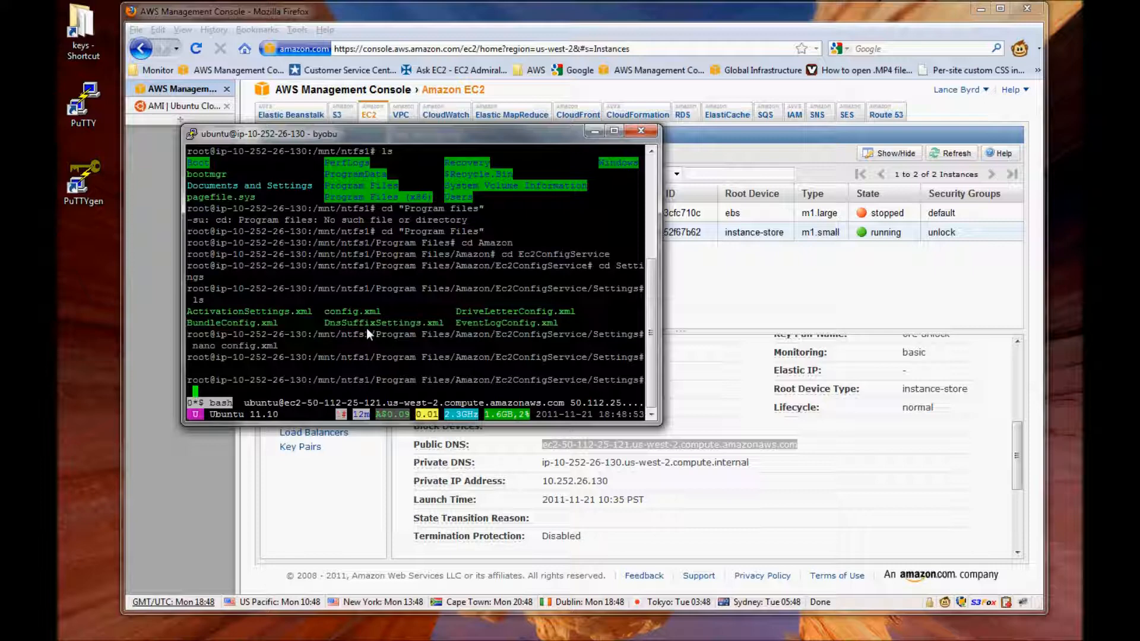
pyautogui.write('umount')
pyautogui.press('BackSpace')
pyautogui.press('BackSpace')
pyautogui.press('BackSpace')
pyautogui.press('BackSpace')
pyautogui.press('BackSpace')
pyautogui.press('BackSpace')
pyautogui.press('BackSpace')
# Change to the root directory and unmount /dev/xvdf1
pyautogui.write('cd /')
pyautogui.press('Return')
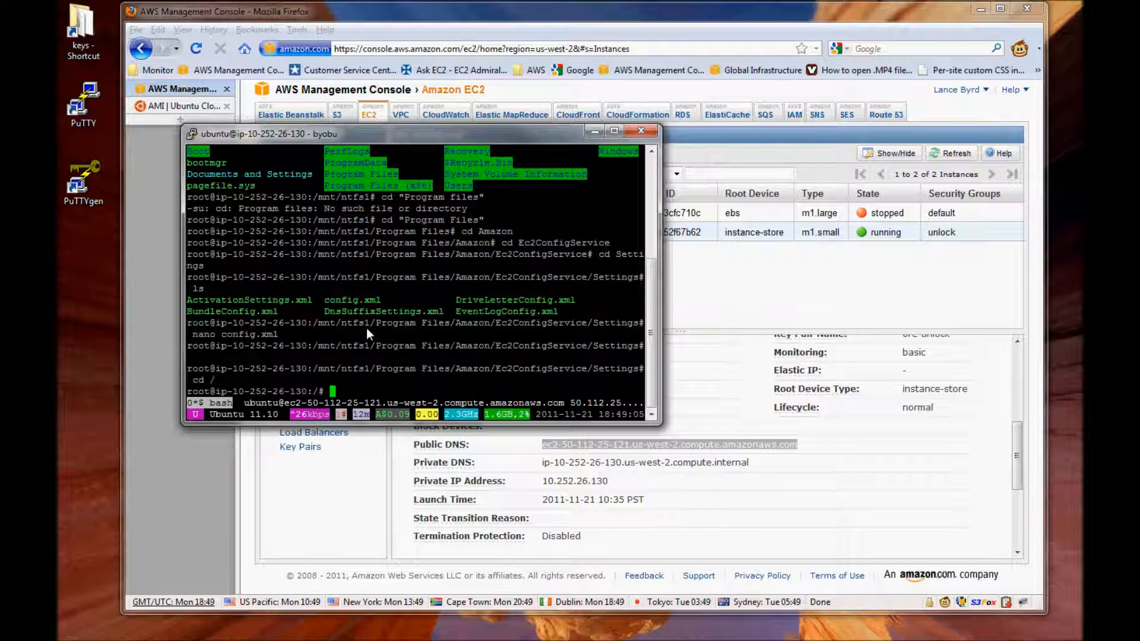
pyautogui.write('umount')
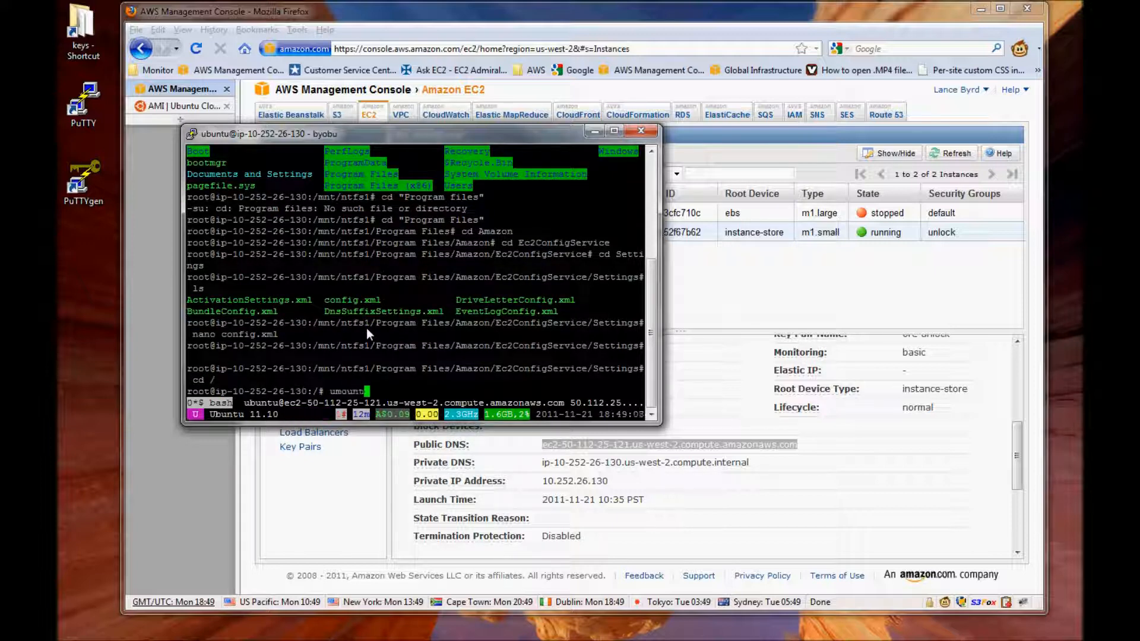
pyautogui.write(' /dev/xvdf1')
pyautogui.press('Return')
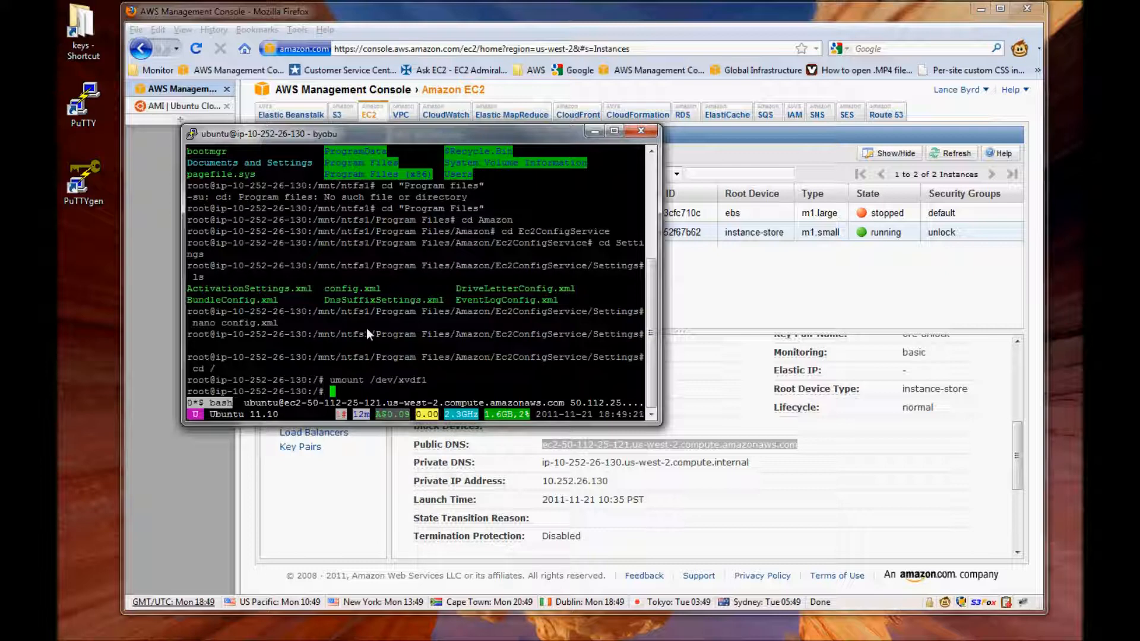
# Log out of the root shell and close the PuTTY session
pyautogui.write('exit')
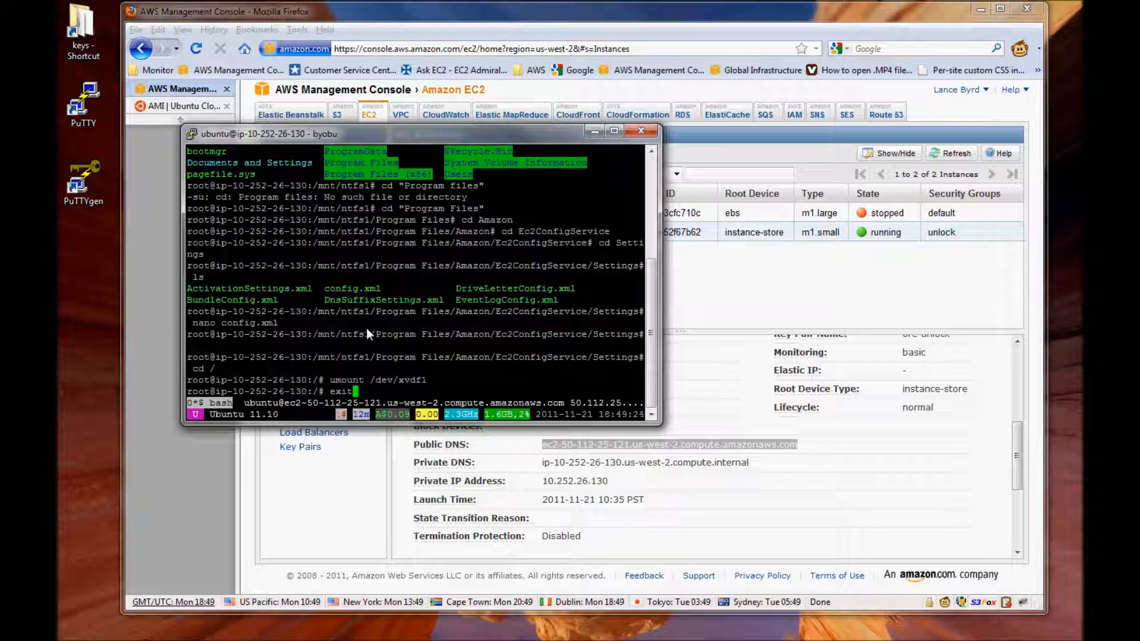
pyautogui.press('Return')
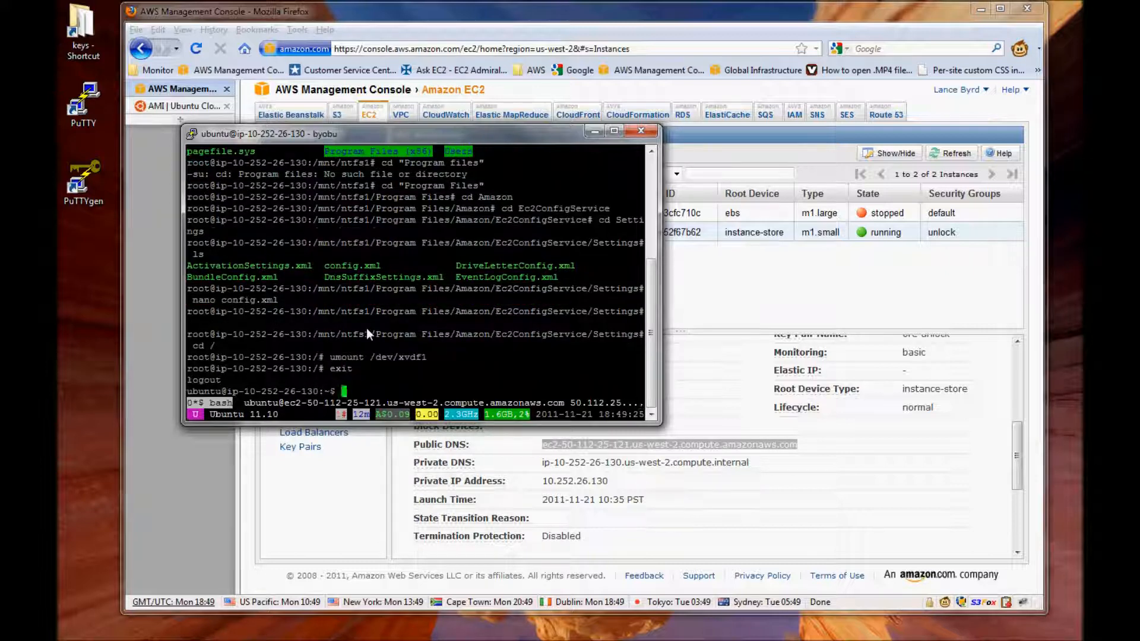
pyautogui.click(636, 133)
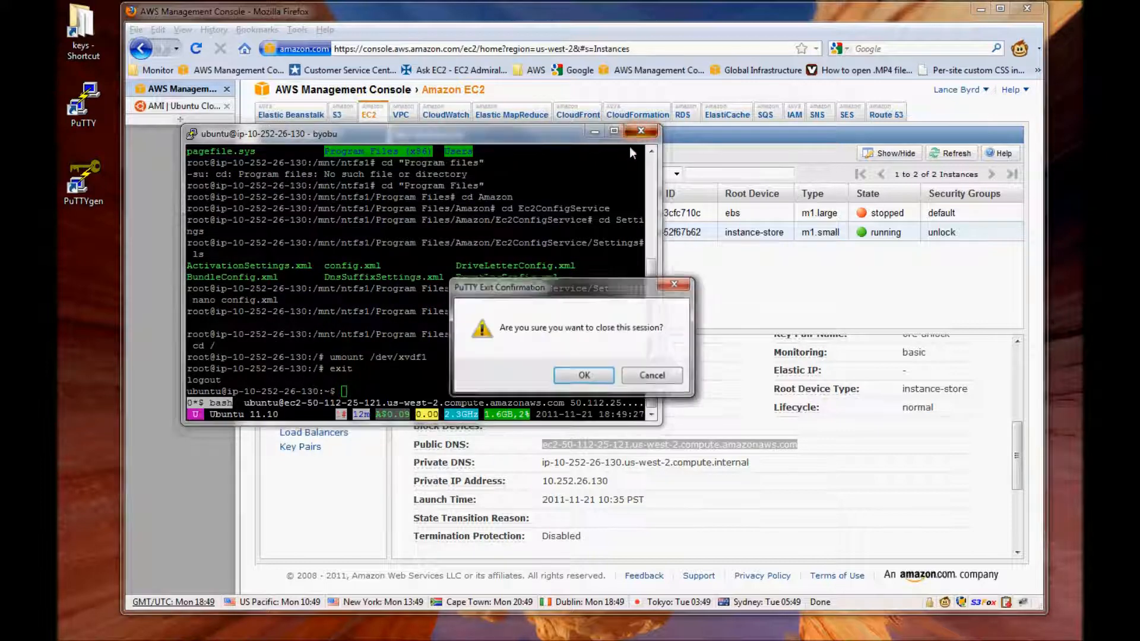
pyautogui.click(584, 376)
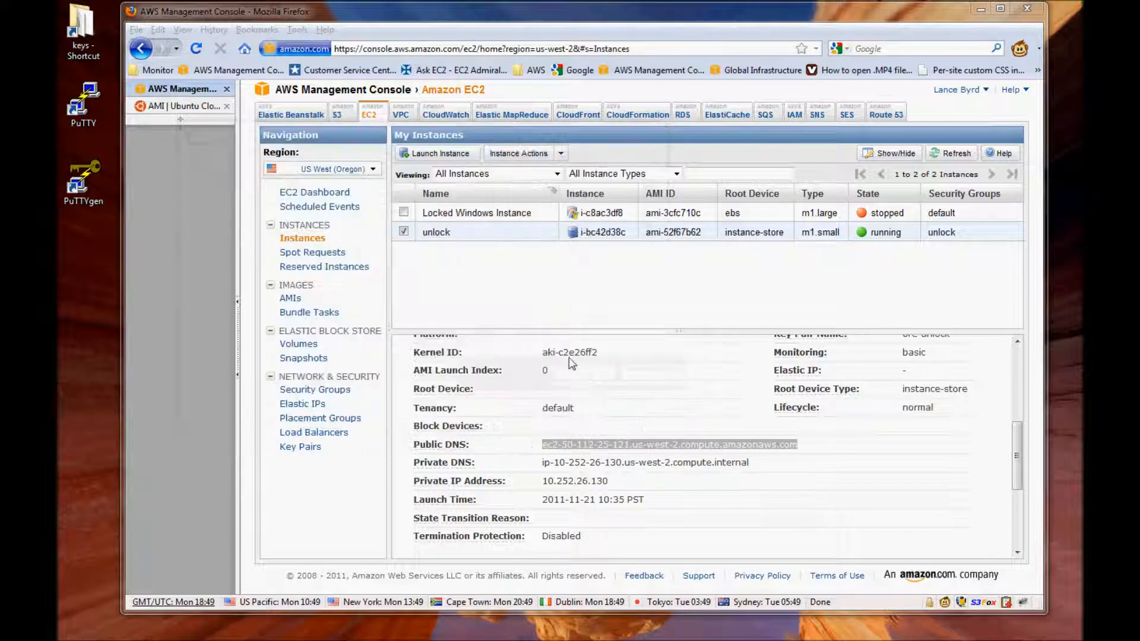
# Switch the AWS console from the instances to the EBS volumes and reload the page to update the volume's available actions
pyautogui.rightClick(484, 239)
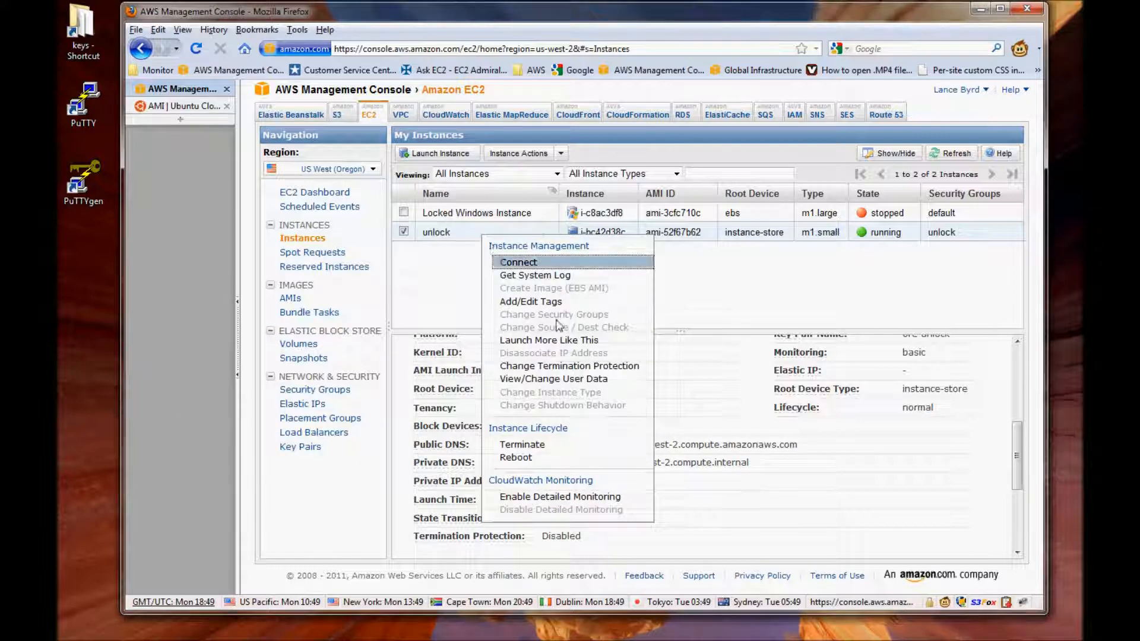
pyautogui.click(446, 293)
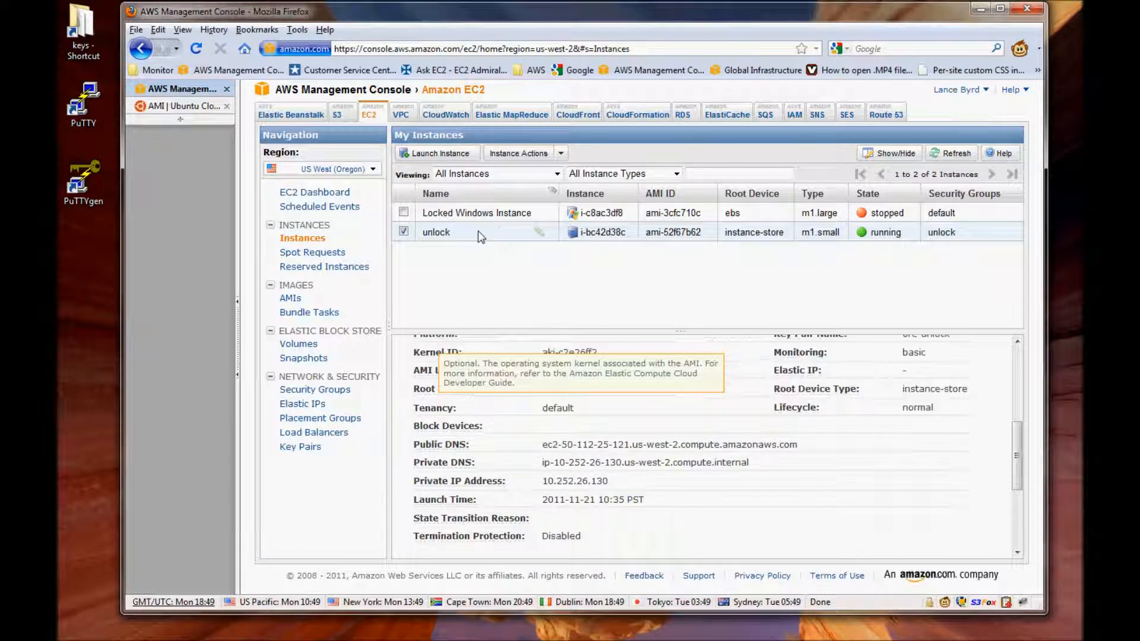
pyautogui.click(299, 344)
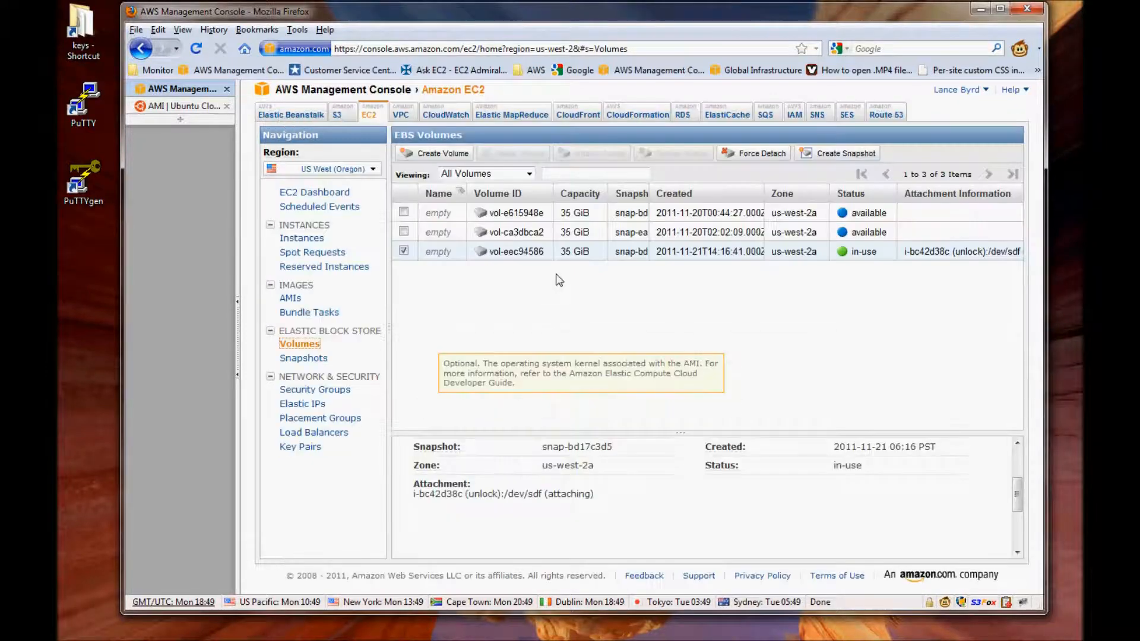
pyautogui.rightClick(520, 256)
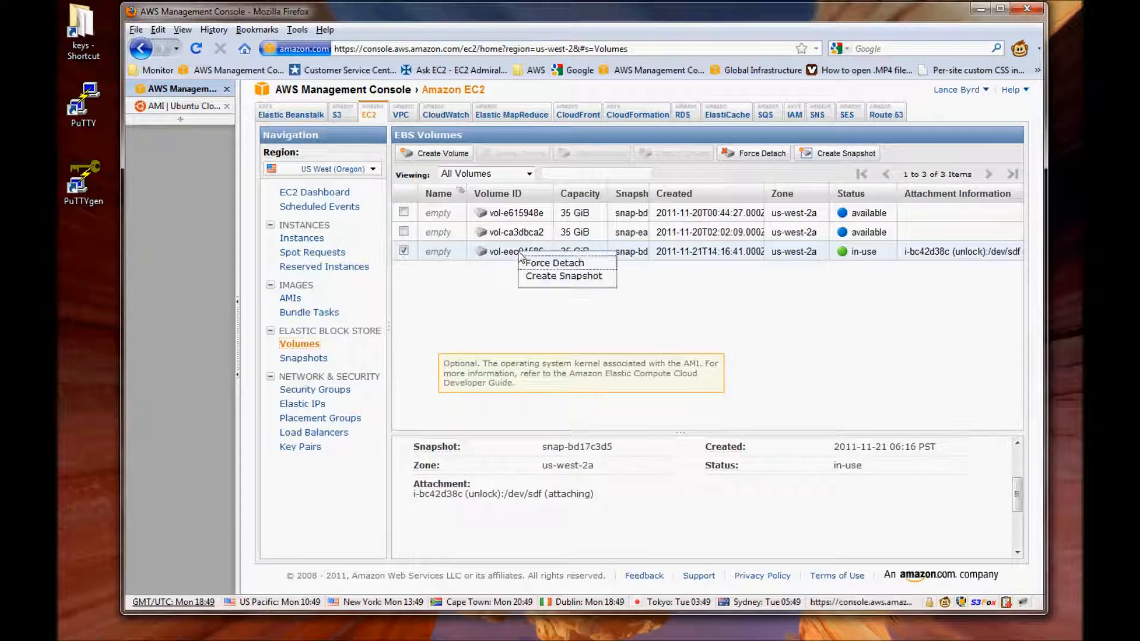
pyautogui.click(483, 321)
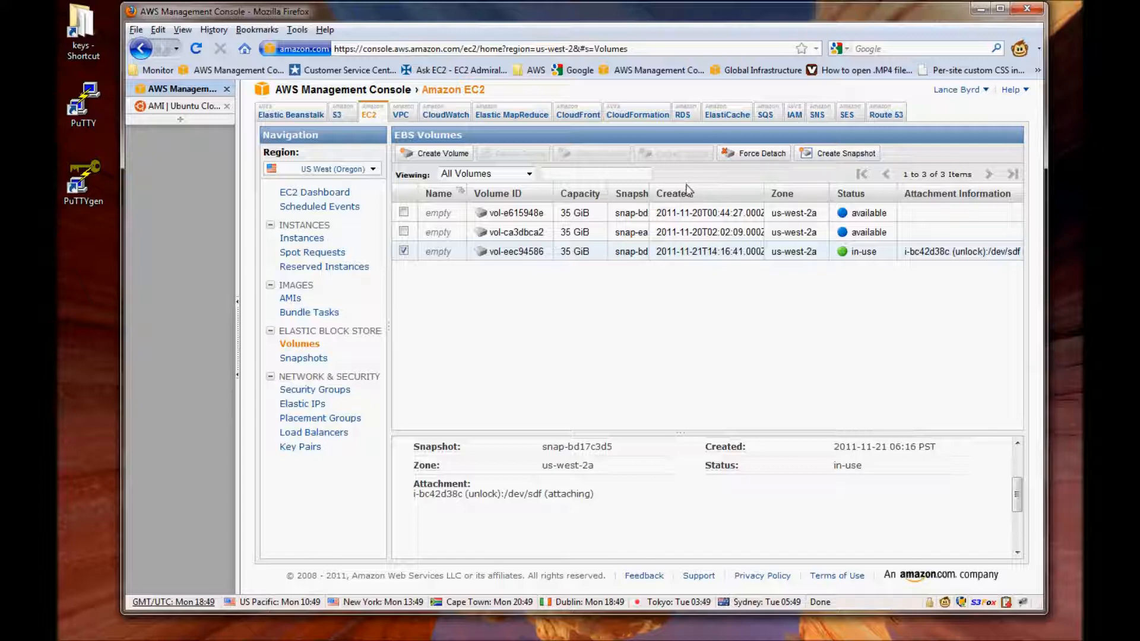
pyautogui.click(197, 49)
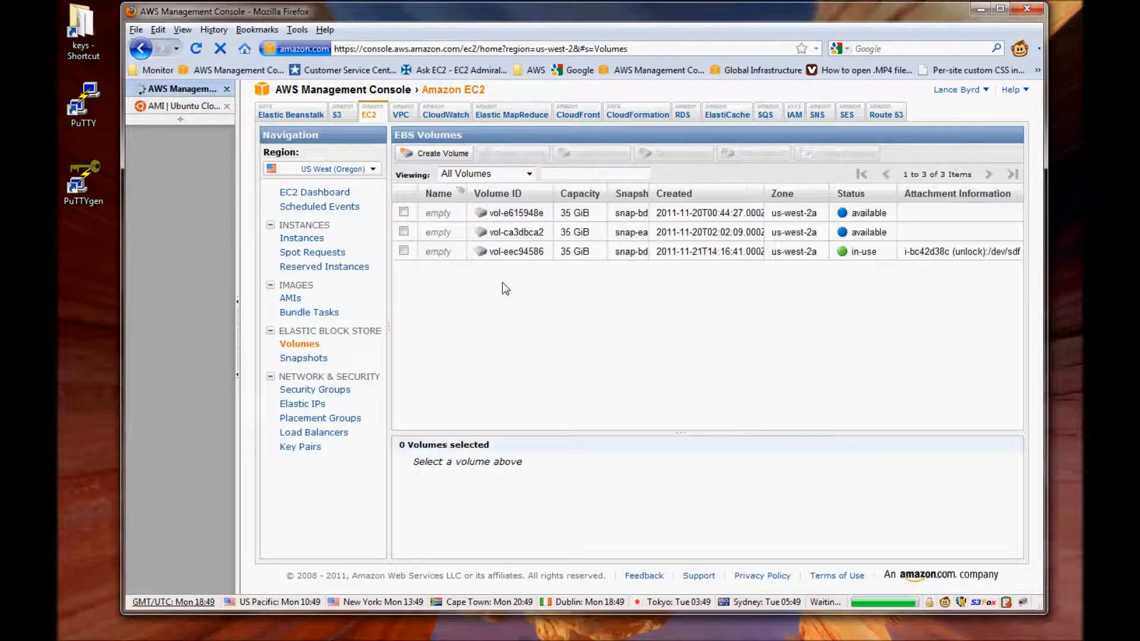
# Detach volume vol-eec94586 from the unlock instance, maximize the browser window and refresh the volume list
pyautogui.rightClick(514, 255)
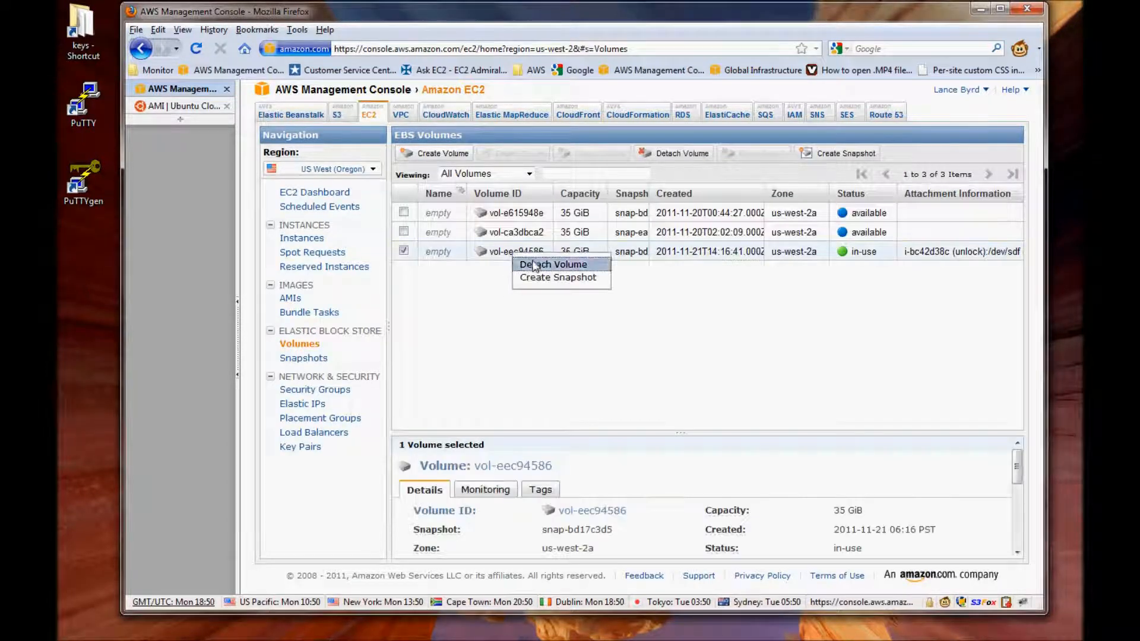
pyautogui.click(536, 265)
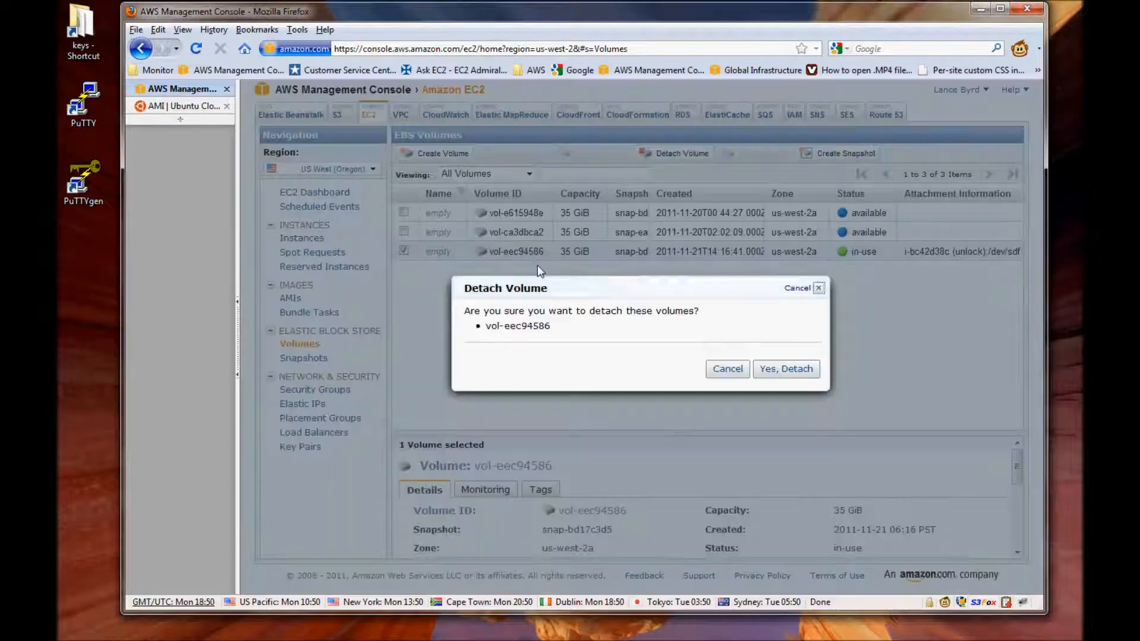
pyautogui.click(786, 369)
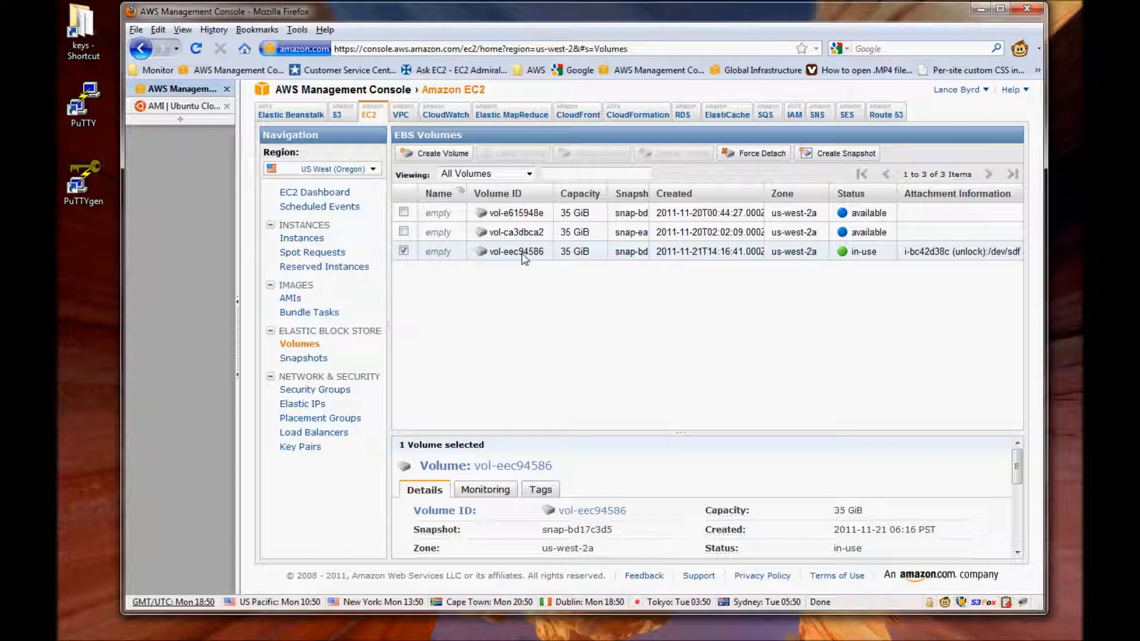
pyautogui.click(1001, 13)
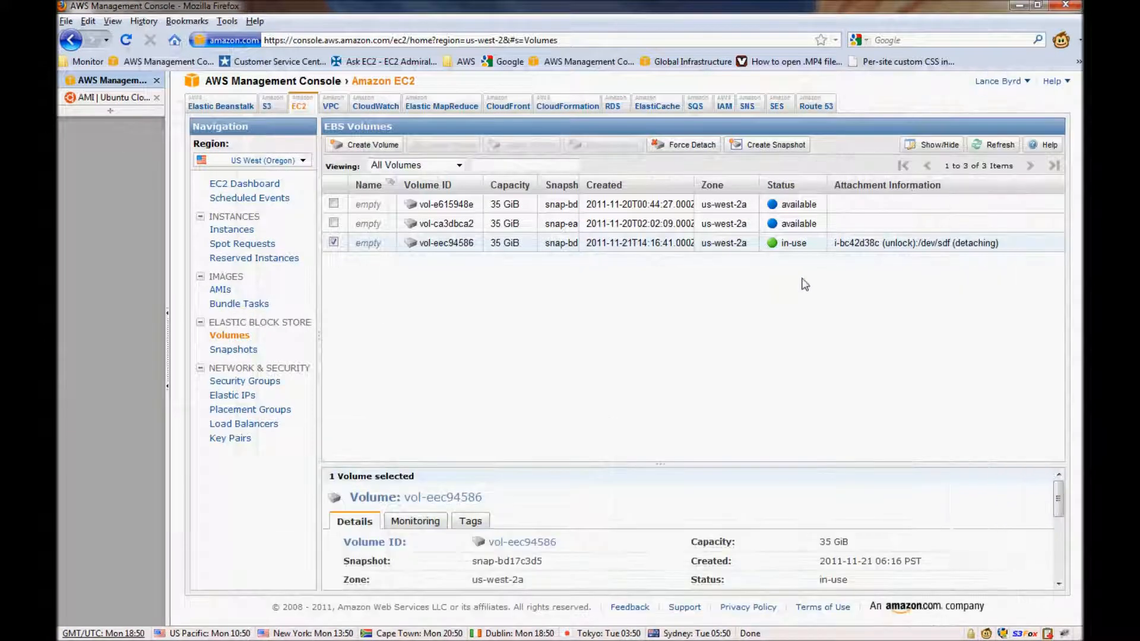
pyautogui.click(994, 144)
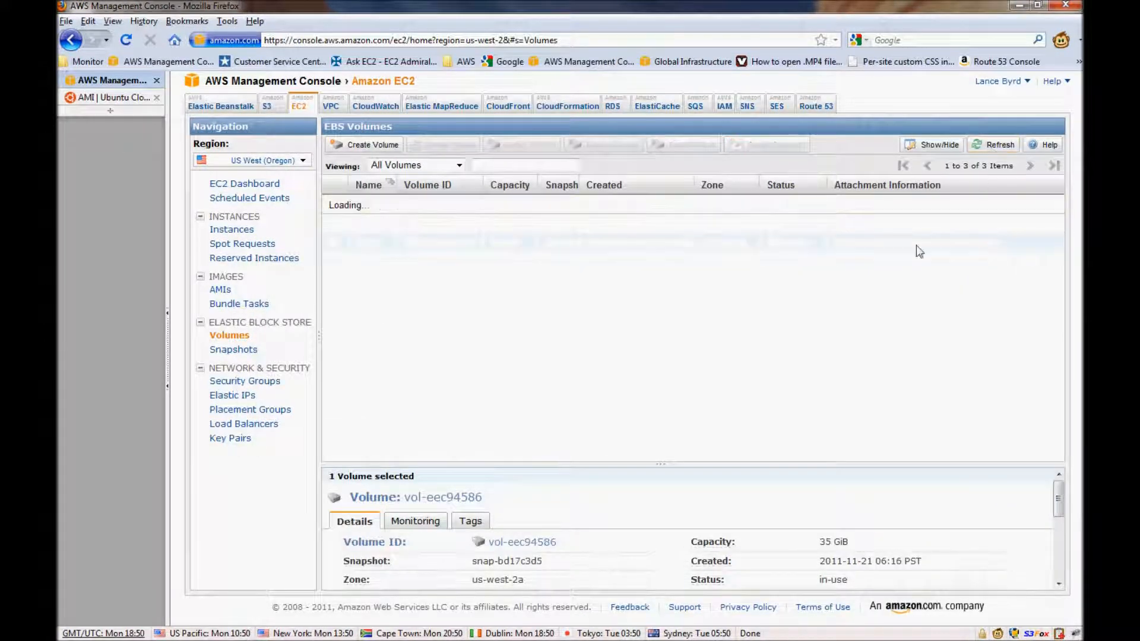
# Start attaching volume vol-eec94586 and choose the stopped Locked Windows Instance as its target
pyautogui.rightClick(588, 244)
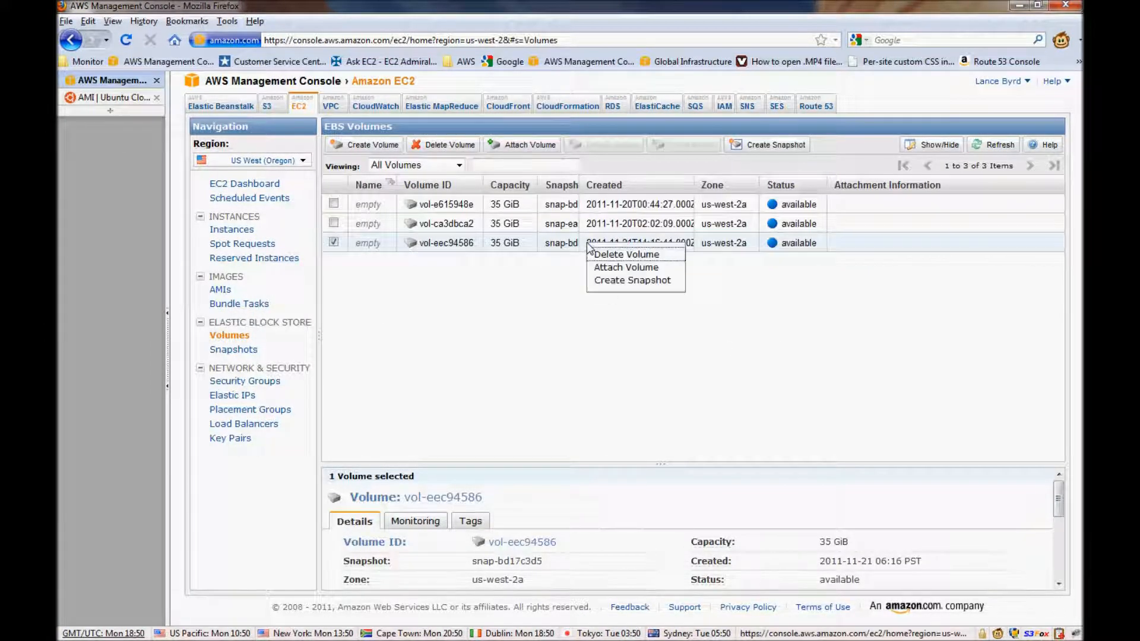
pyautogui.click(614, 268)
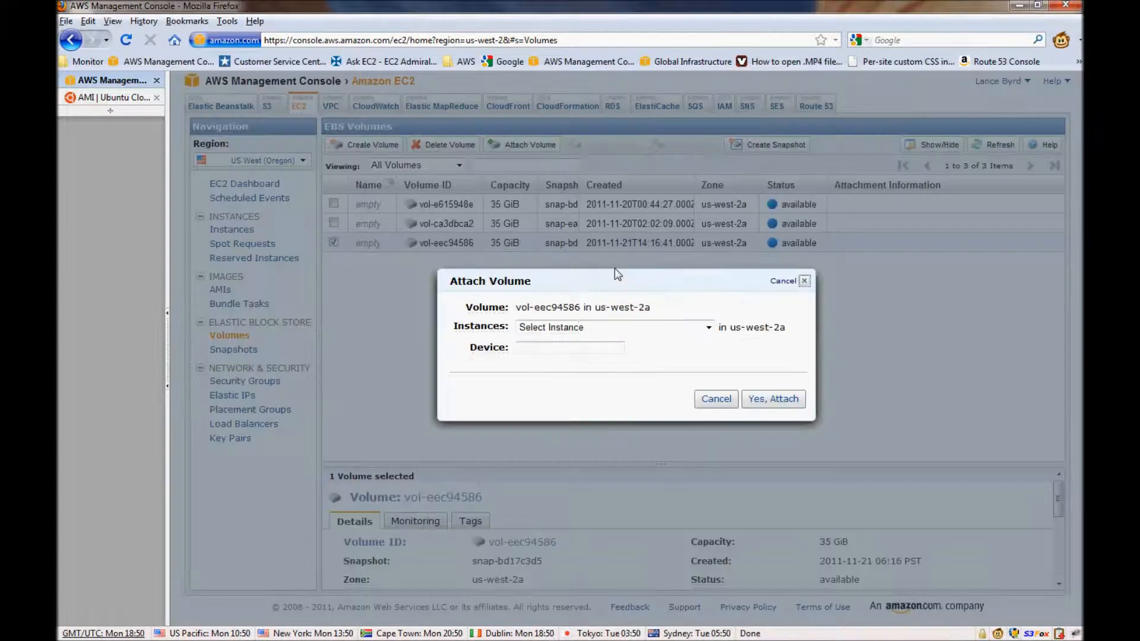
pyautogui.click(708, 329)
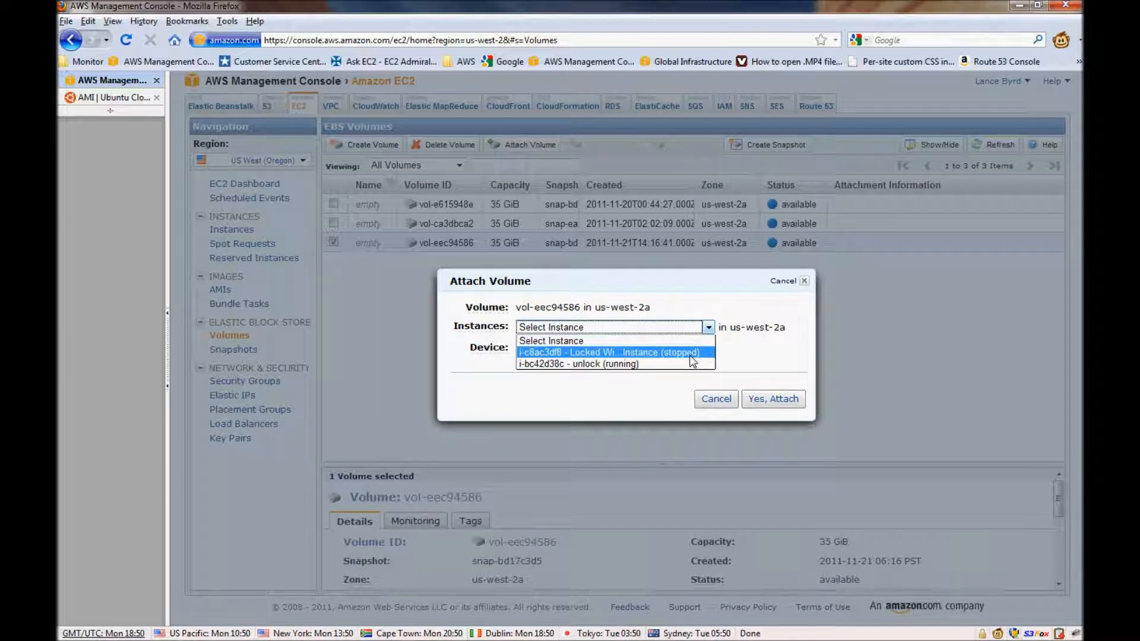
pyautogui.click(690, 354)
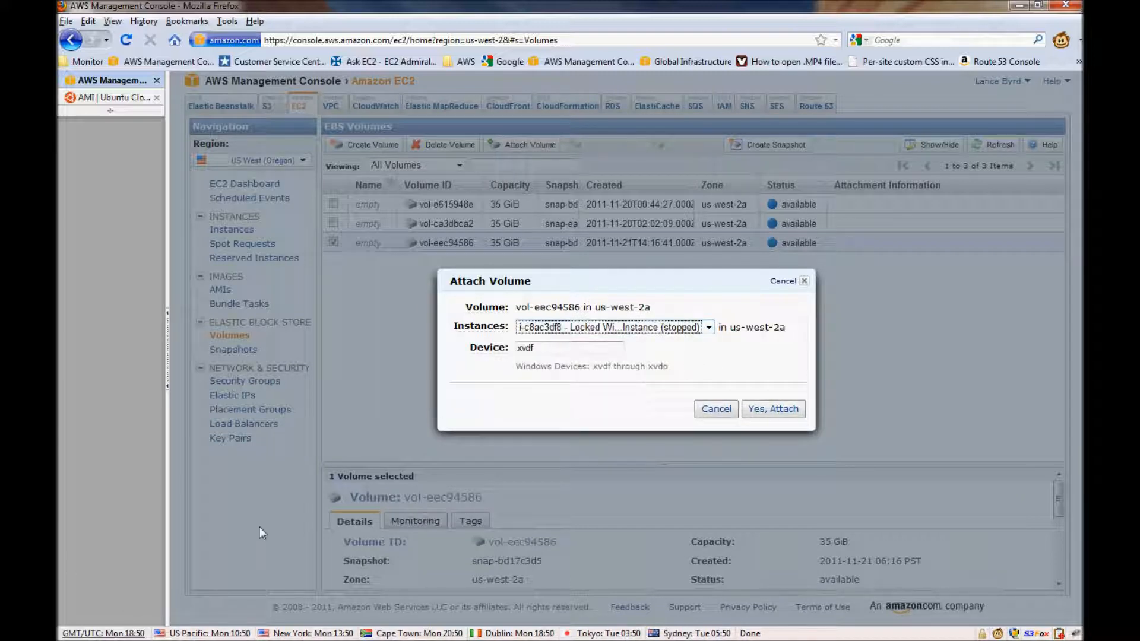
# Set the attachment device to /dev/sda1 and attach the volume
pyautogui.click(583, 345)
pyautogui.press('BackSpace')
pyautogui.press('BackSpace')
pyautogui.press('BackSpace')
pyautogui.press('BackSpace')
pyautogui.write('/')
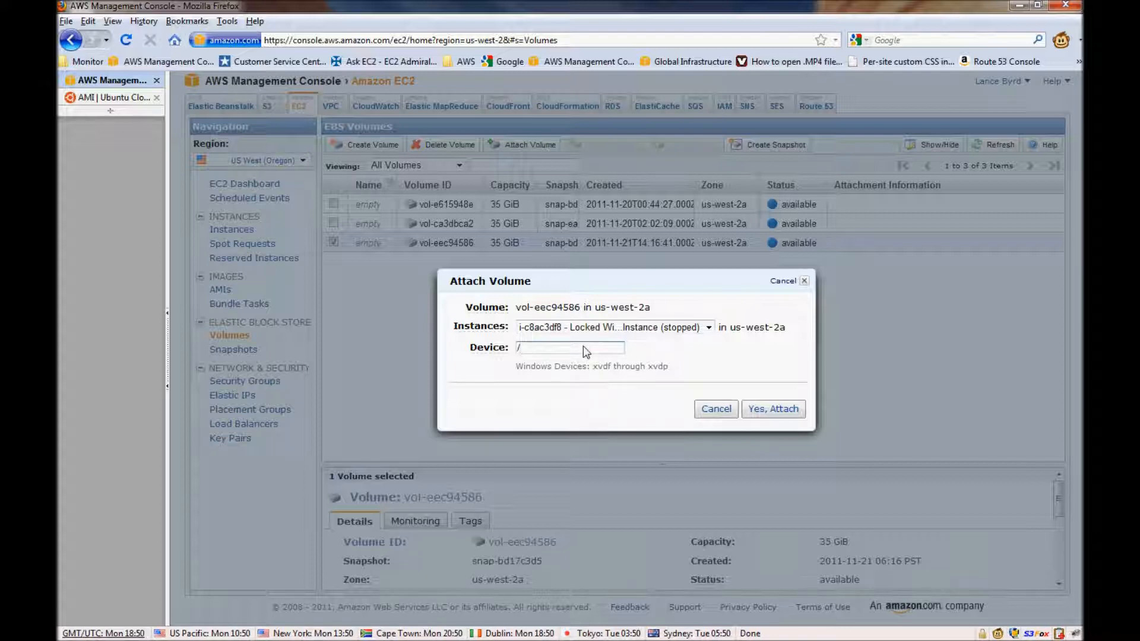
pyautogui.write('dev/sdaq')
pyautogui.press('BackSpace')
pyautogui.click(779, 405)
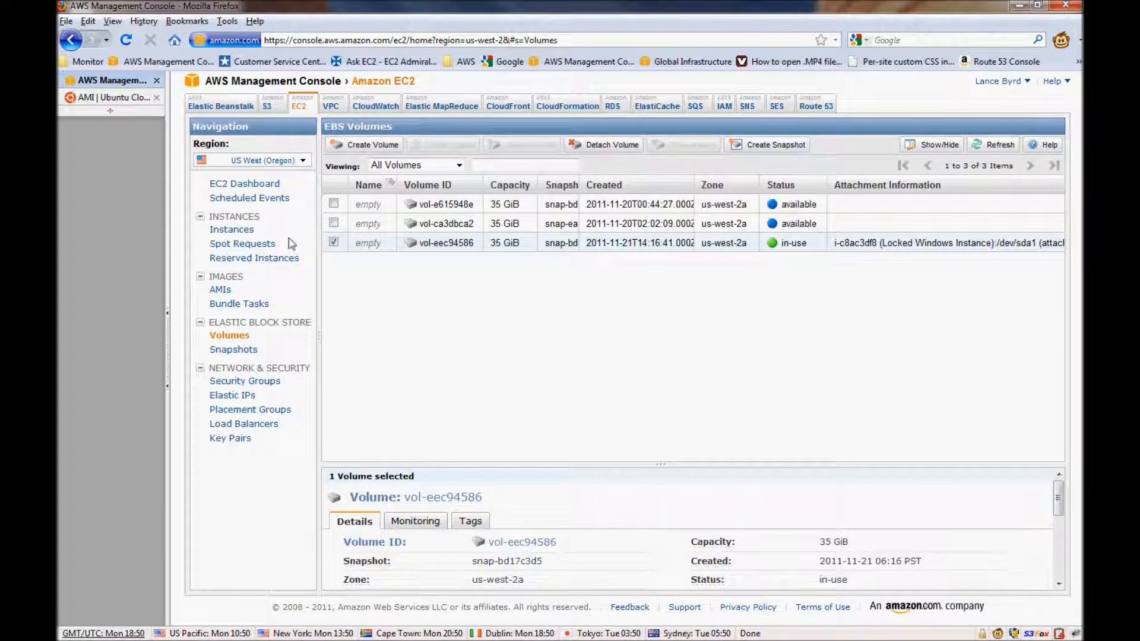
# Terminate the unlock instance from the EC2 instances list and confirm the termination
pyautogui.click(243, 235)
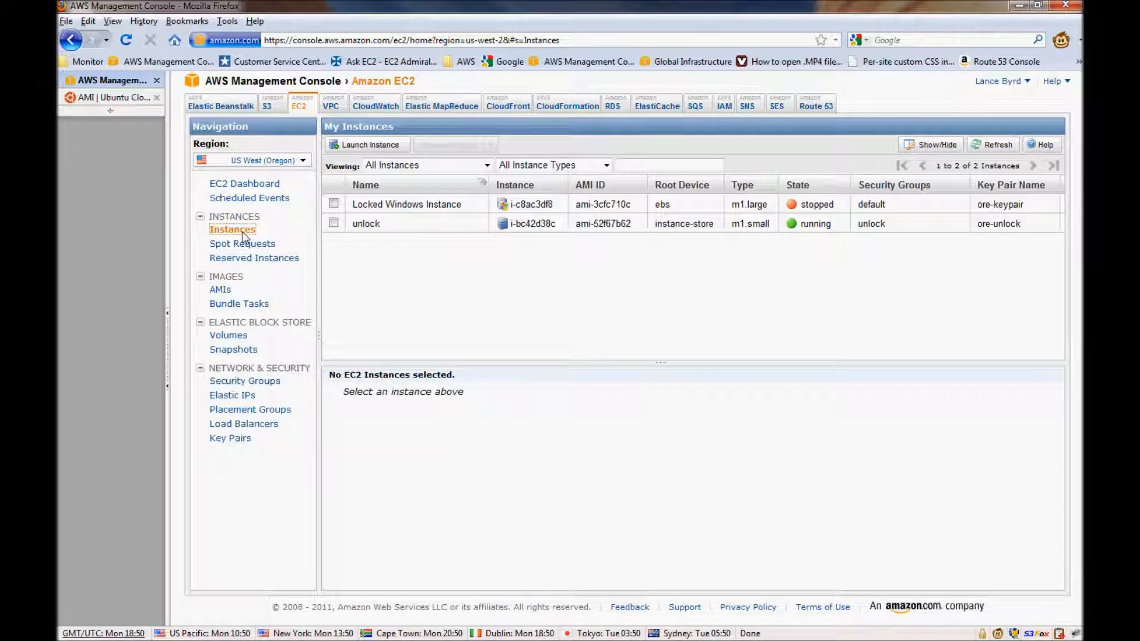
pyautogui.rightClick(504, 227)
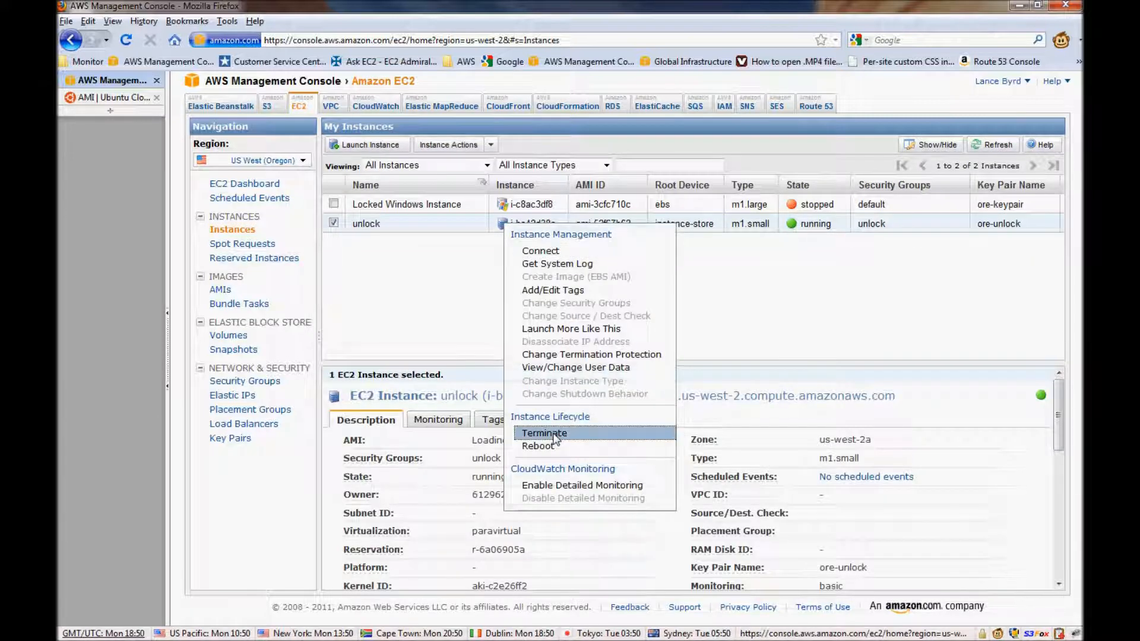
pyautogui.click(550, 434)
pyautogui.click(721, 420)
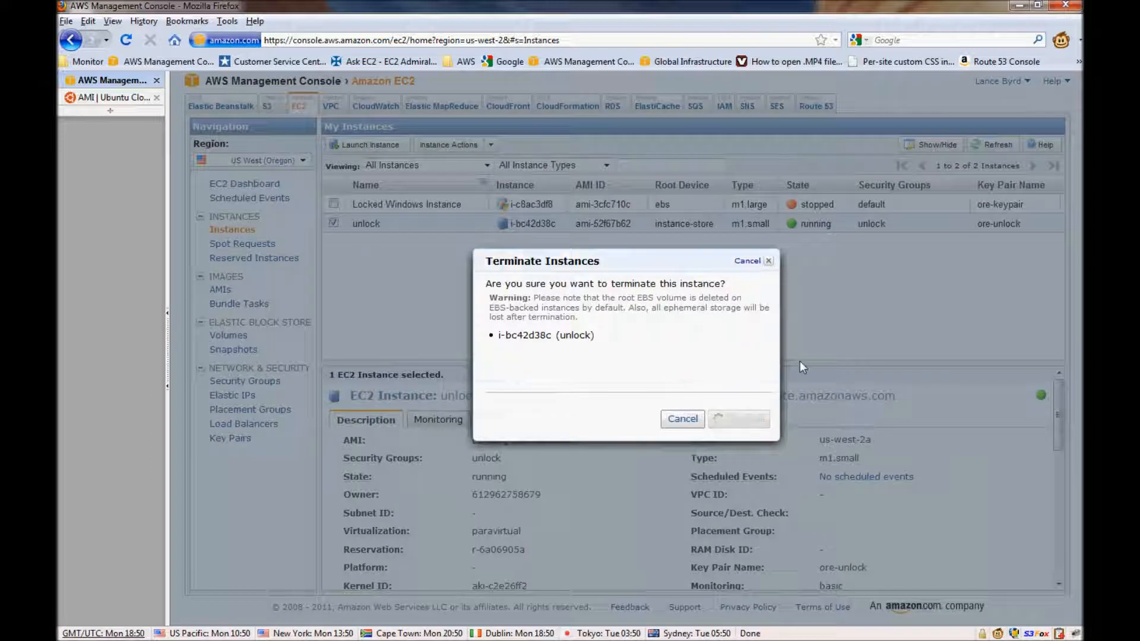
# Start creating an EBS image from the stopped Locked Windows Instance and name it Soon-to-be-recovered
pyautogui.rightClick(426, 206)
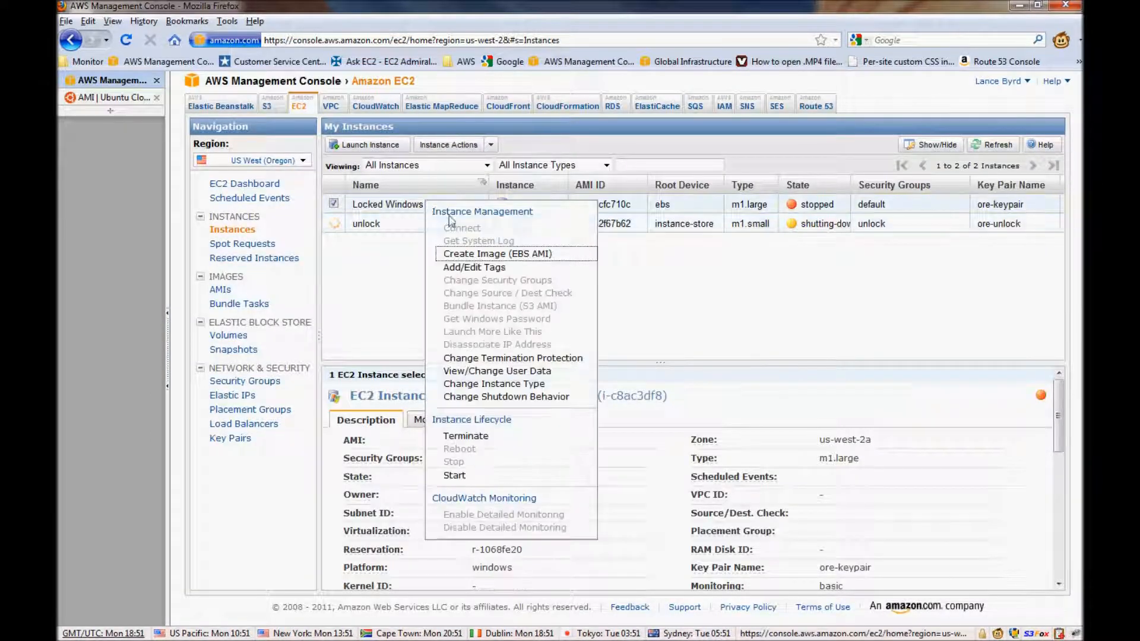
pyautogui.click(486, 254)
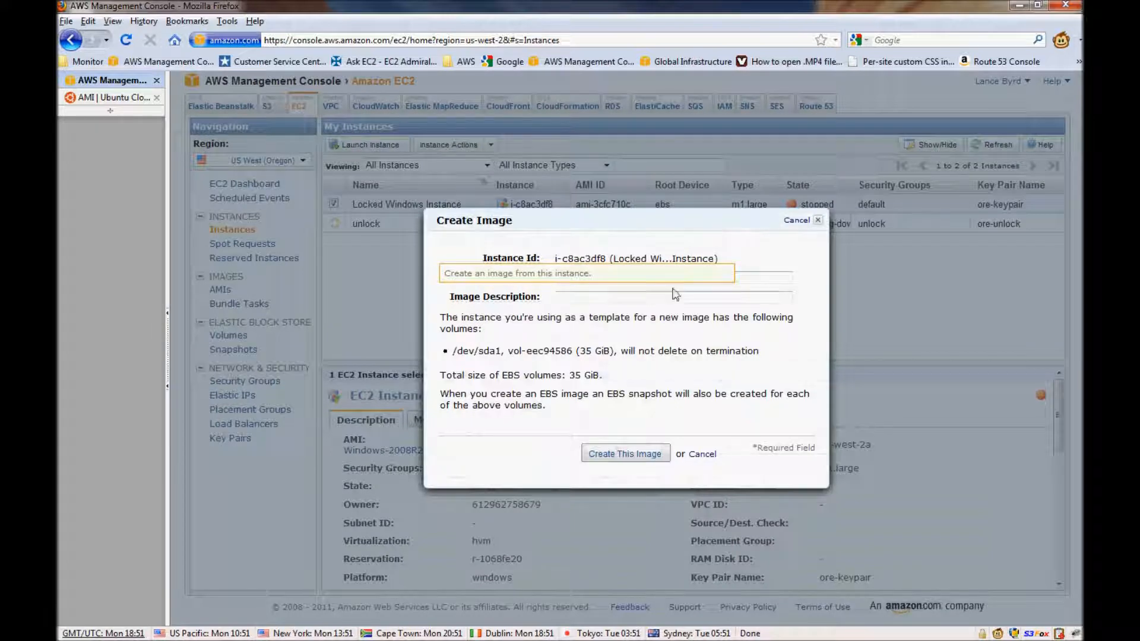
pyautogui.click(661, 277)
pyautogui.write('Soon-to-be-recovered')
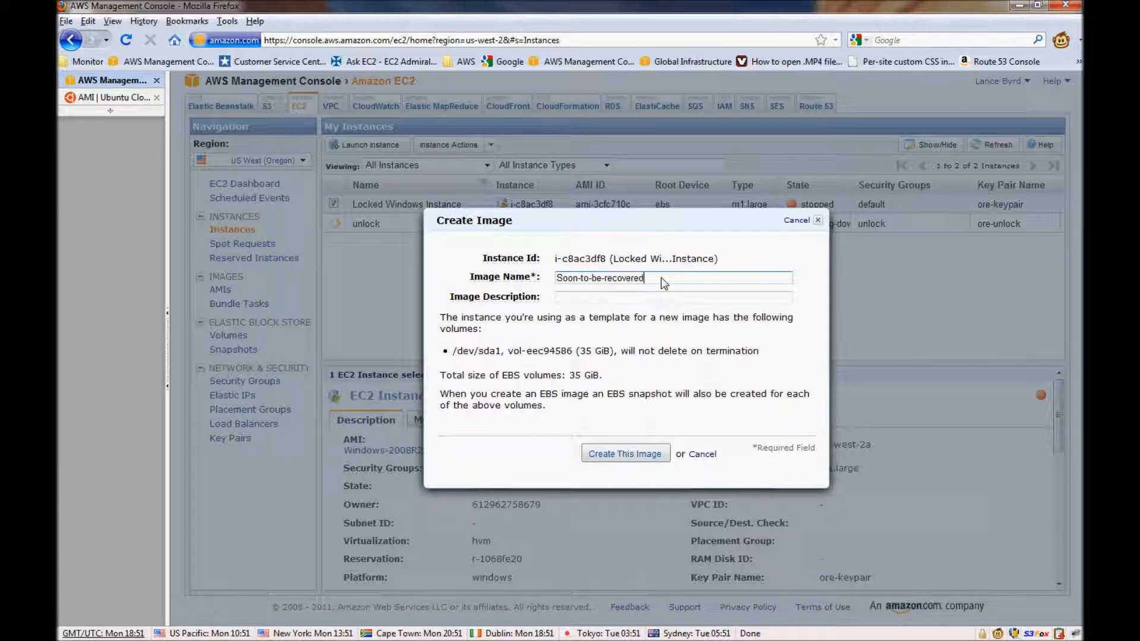
# Copy the image name Soon-to-be-recovered into the image description and create the image
pyautogui.moveTo(660, 278); pyautogui.dragTo(537, 288)
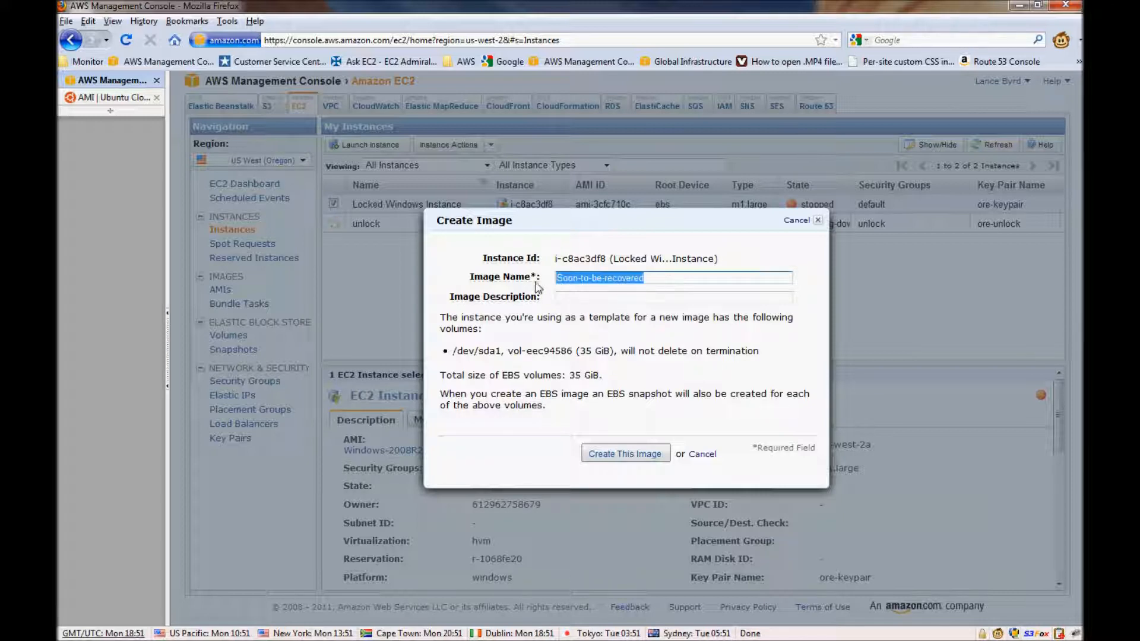
pyautogui.rightClick(564, 284)
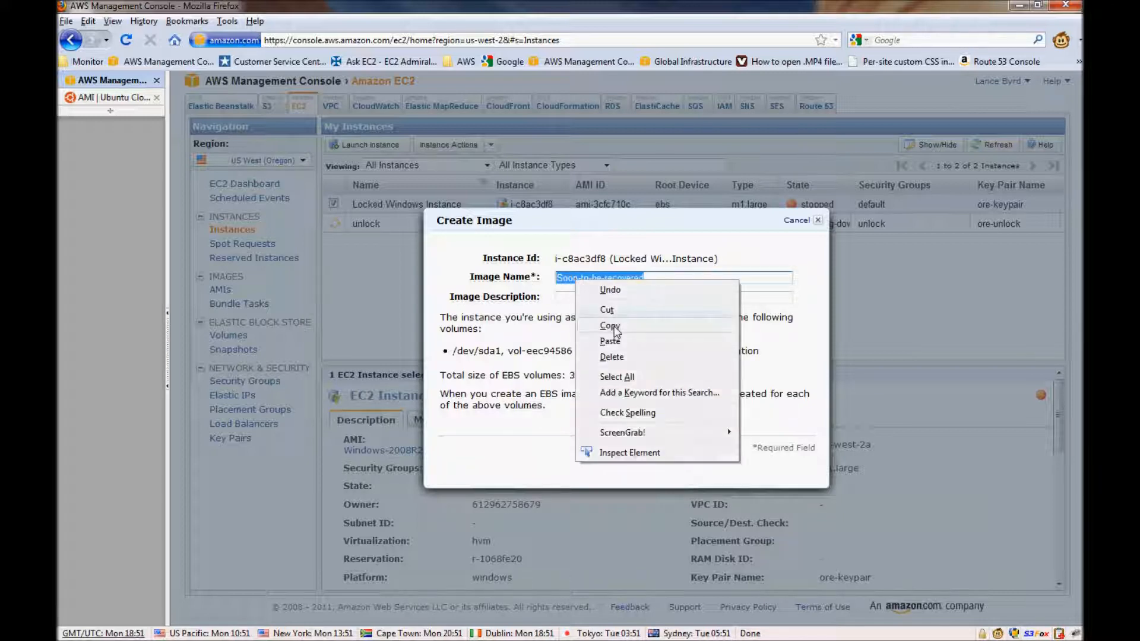
pyautogui.click(585, 324)
pyautogui.click(583, 300)
pyautogui.rightClick(586, 306)
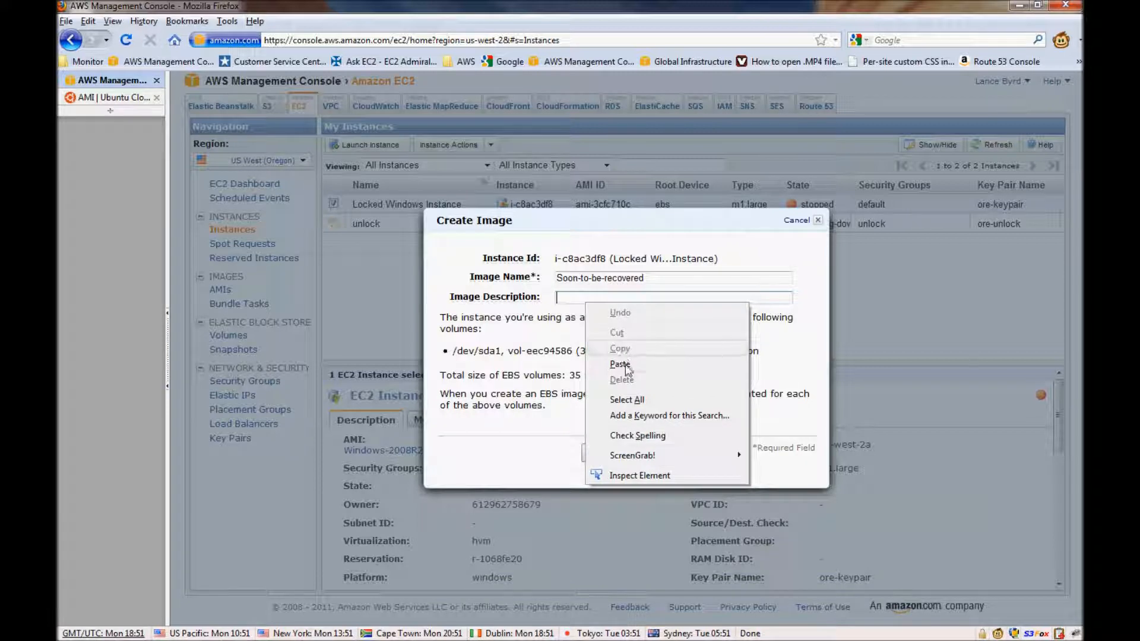
pyautogui.click(622, 364)
pyautogui.click(648, 455)
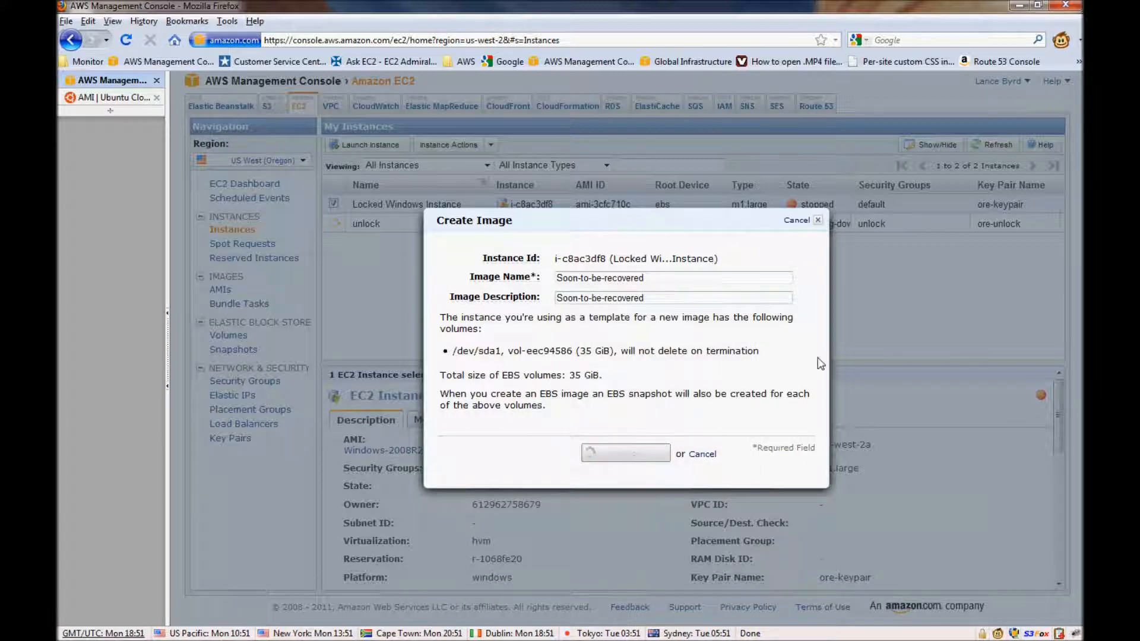
# Check the new image's snapshot among the EBS snapshots and bring up the list of owned AMIs
pyautogui.click(625, 345)
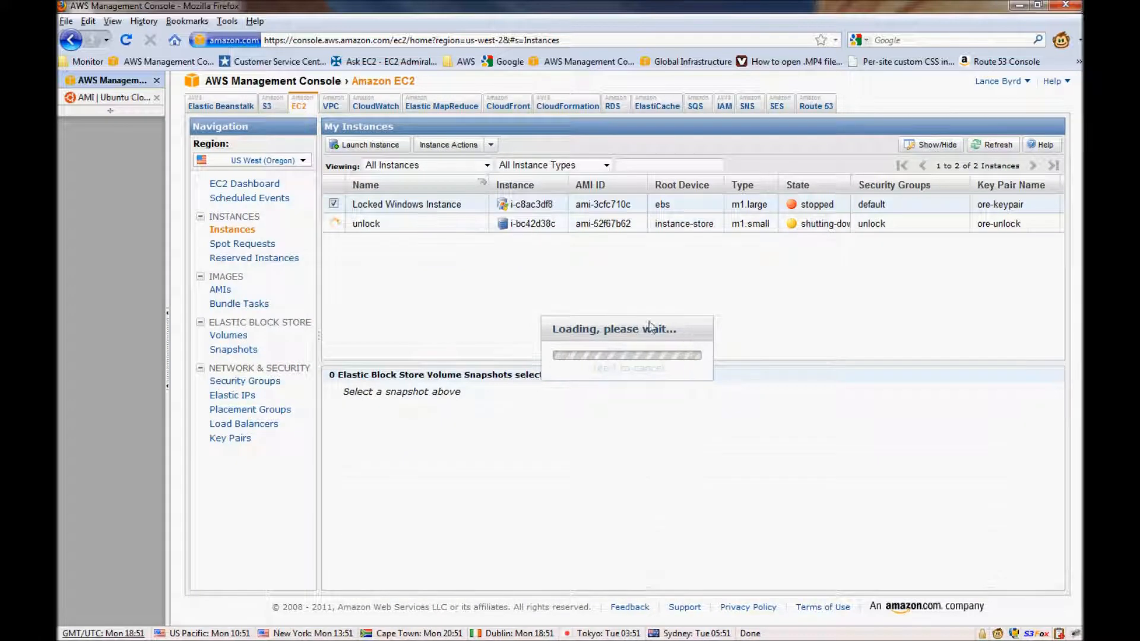
pyautogui.click(233, 350)
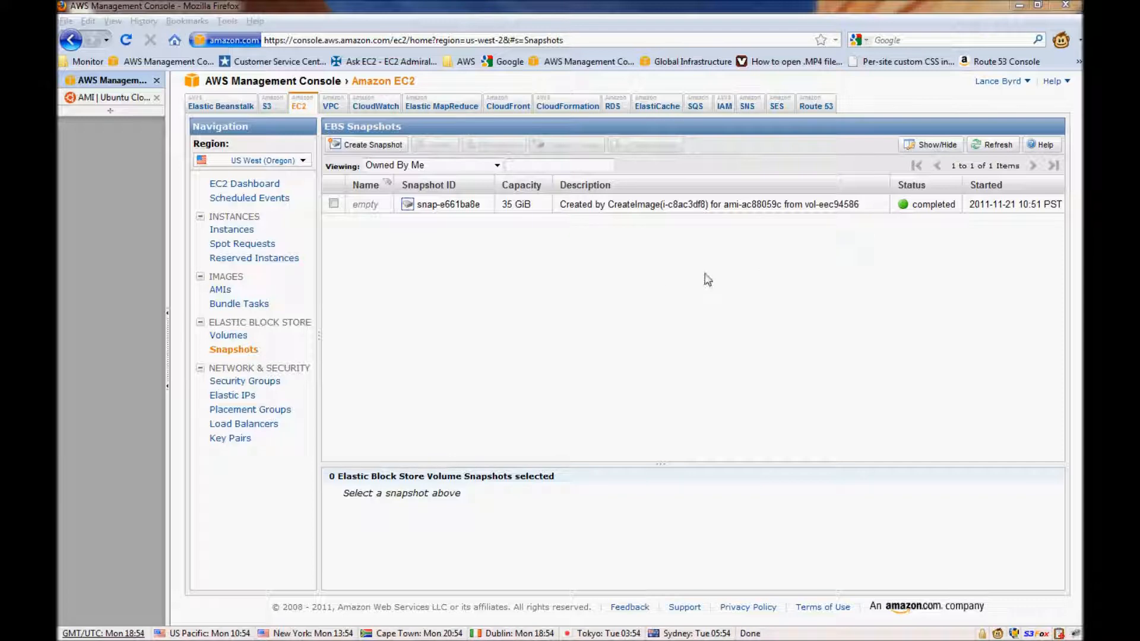
pyautogui.click(221, 290)
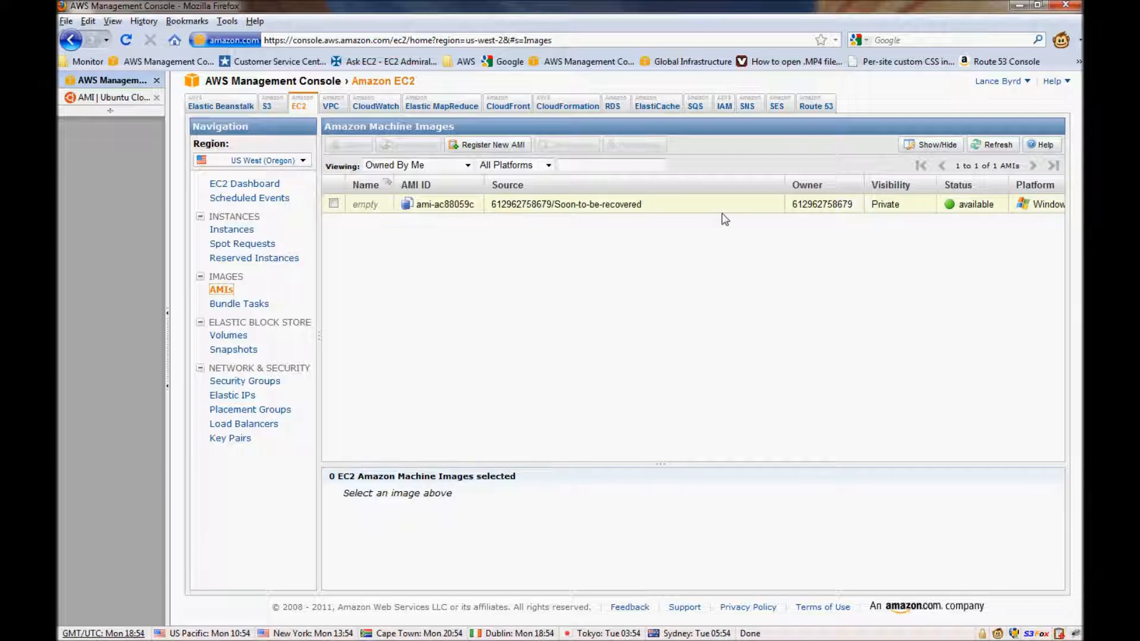
# Launch the Soon-to-be-recovered AMI as a Large (m1.large) instance in availability zone us-west-2a and proceed to the advanced options
pyautogui.rightClick(583, 205)
pyautogui.click(628, 216)
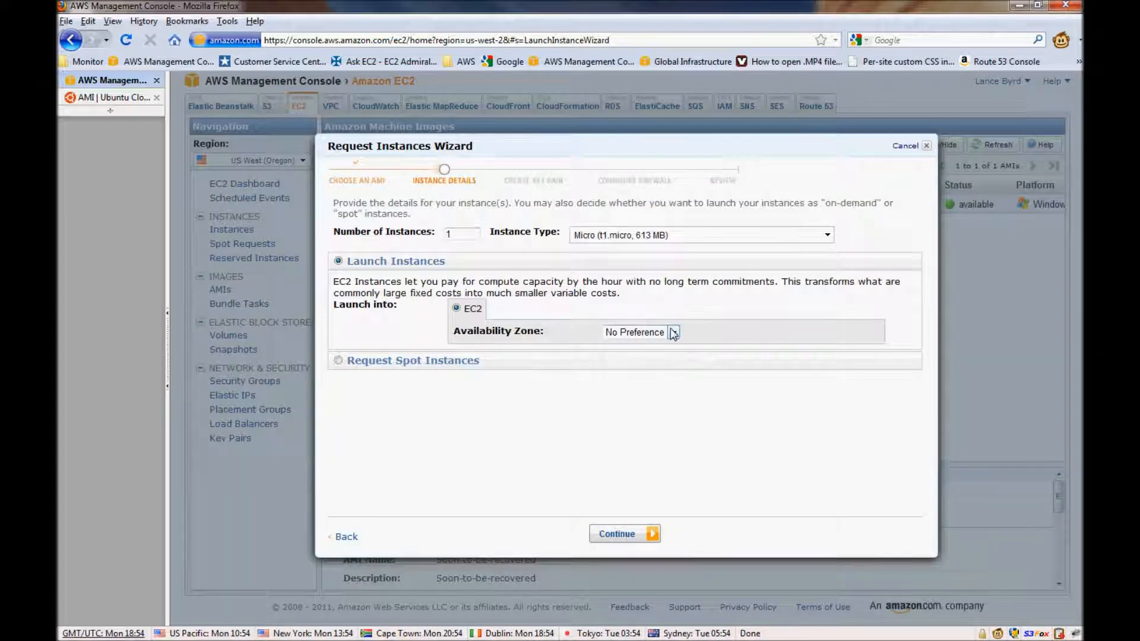
pyautogui.click(673, 332)
pyautogui.click(663, 358)
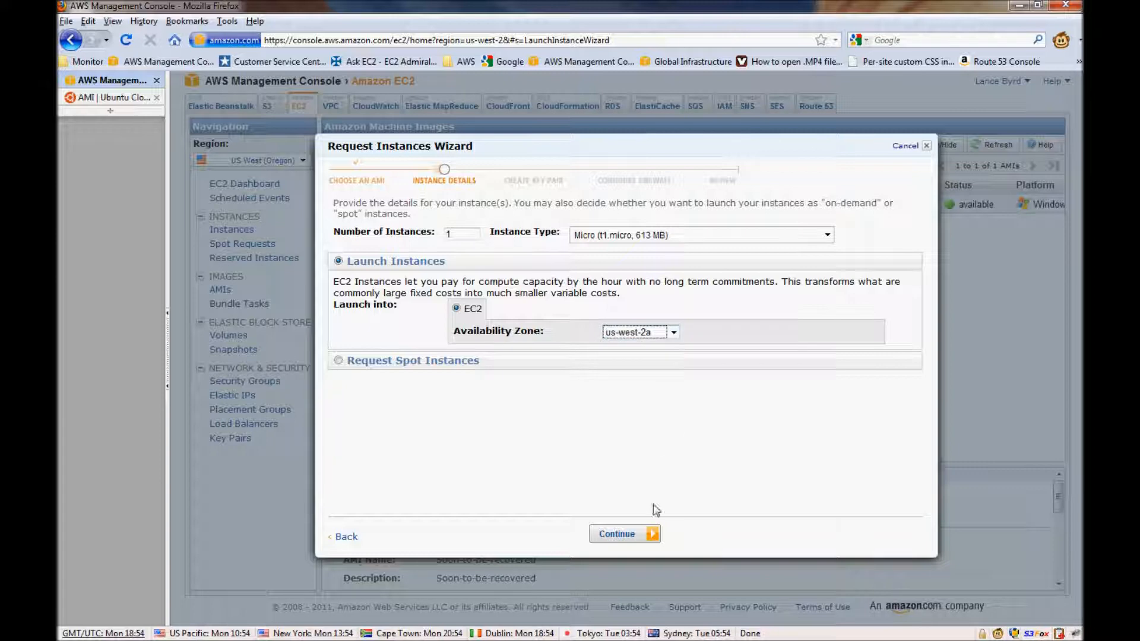
pyautogui.click(630, 535)
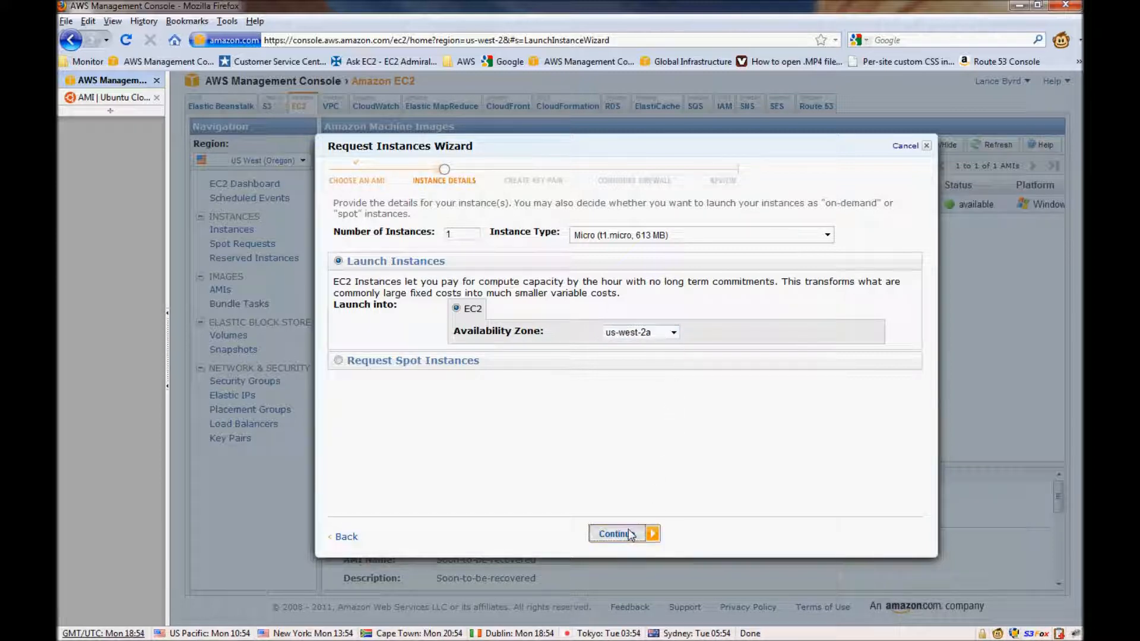
pyautogui.click(827, 236)
pyautogui.click(553, 290)
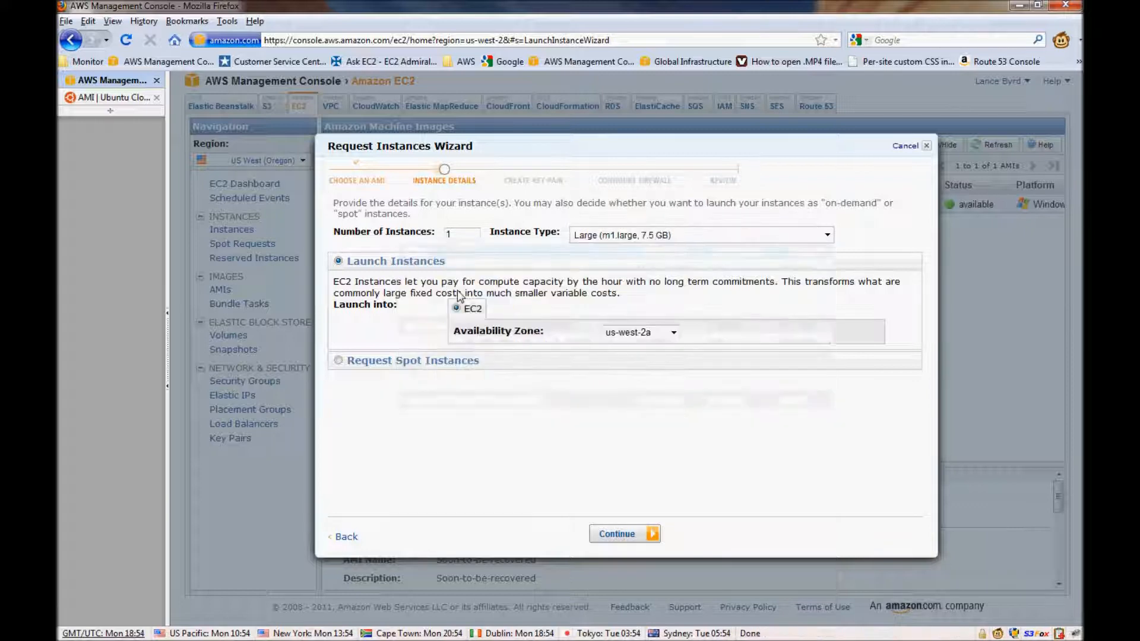
pyautogui.click(647, 535)
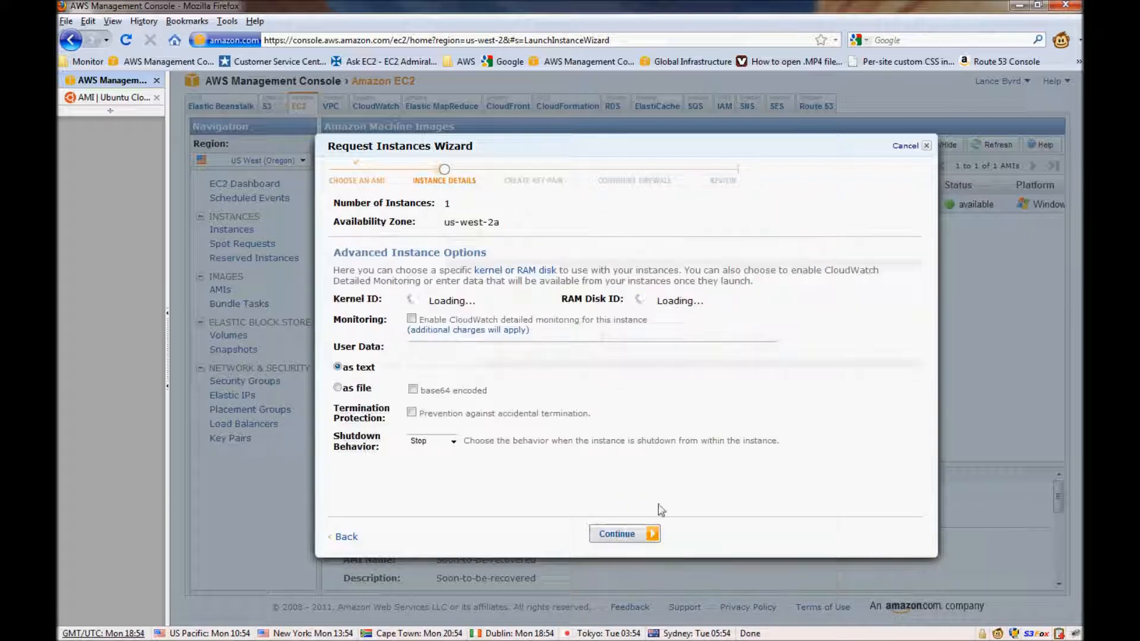
# Keep the default advanced instance options and set the instance's Name tag to recovered
pyautogui.click(621, 535)
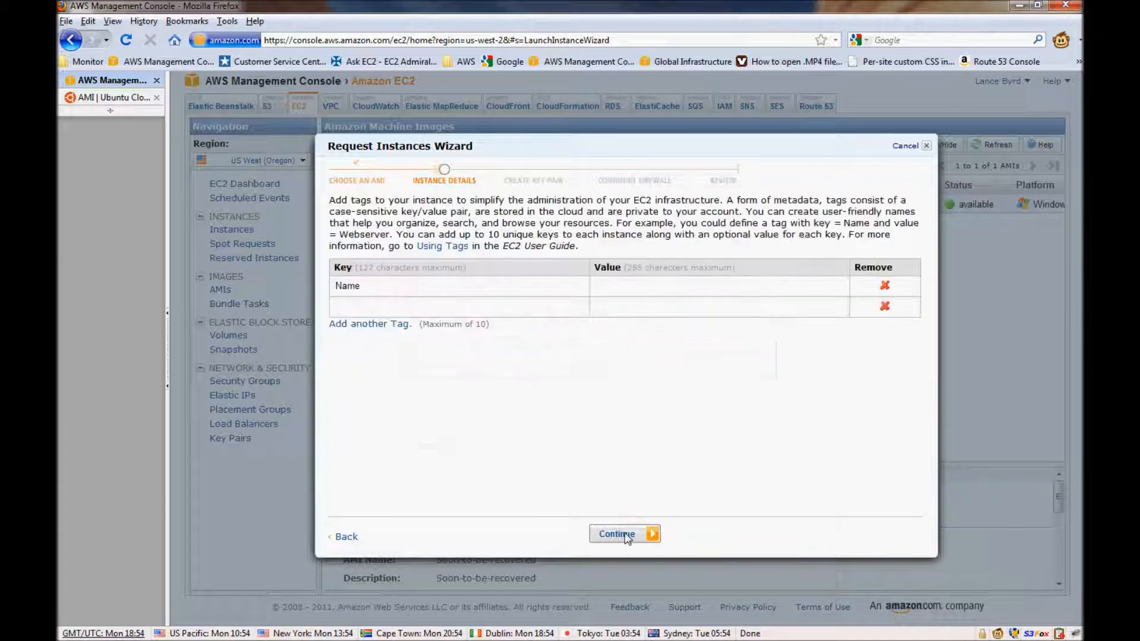
pyautogui.click(618, 288)
pyautogui.write('recovered')
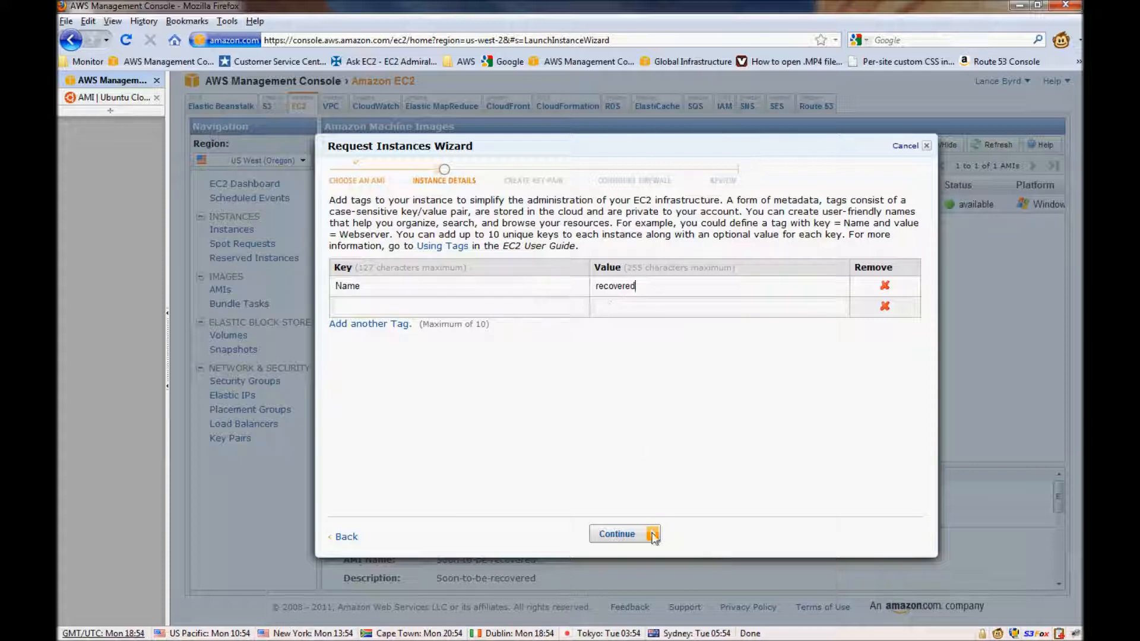
pyautogui.click(632, 536)
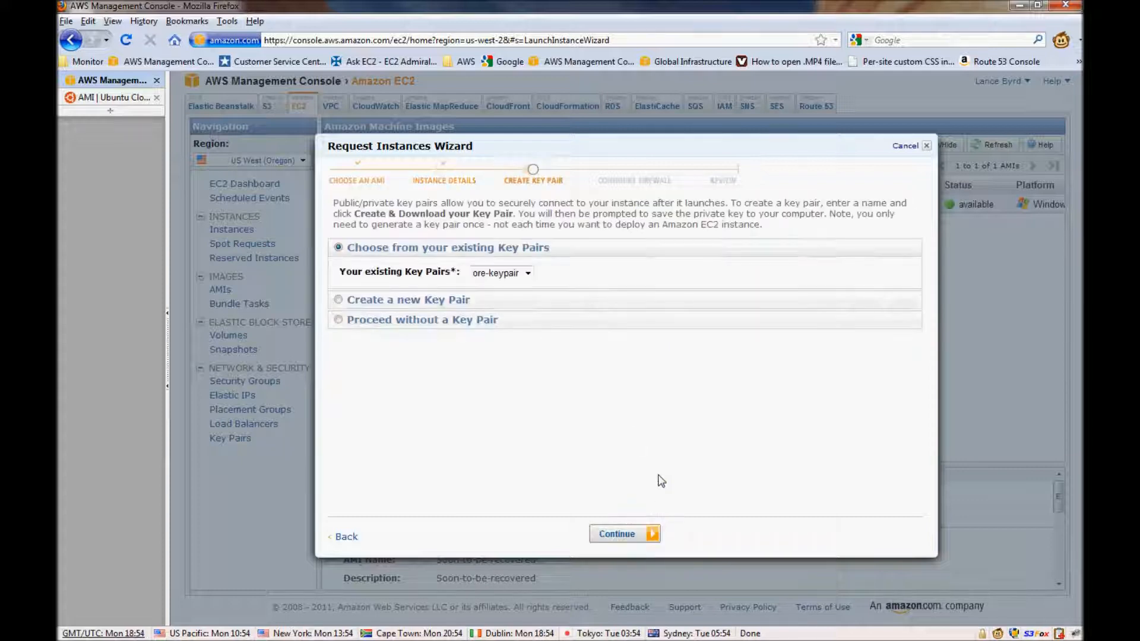
# Create a new key pair named ore-recovered for the instance and save its PEM file
pyautogui.click(338, 300)
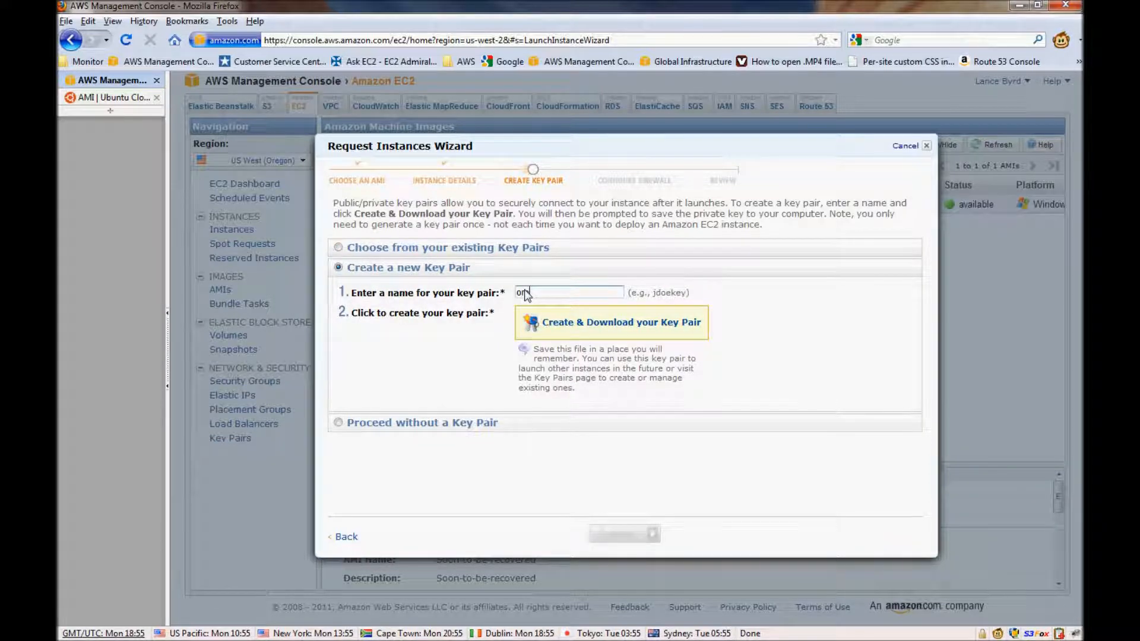
pyautogui.write('recovered')
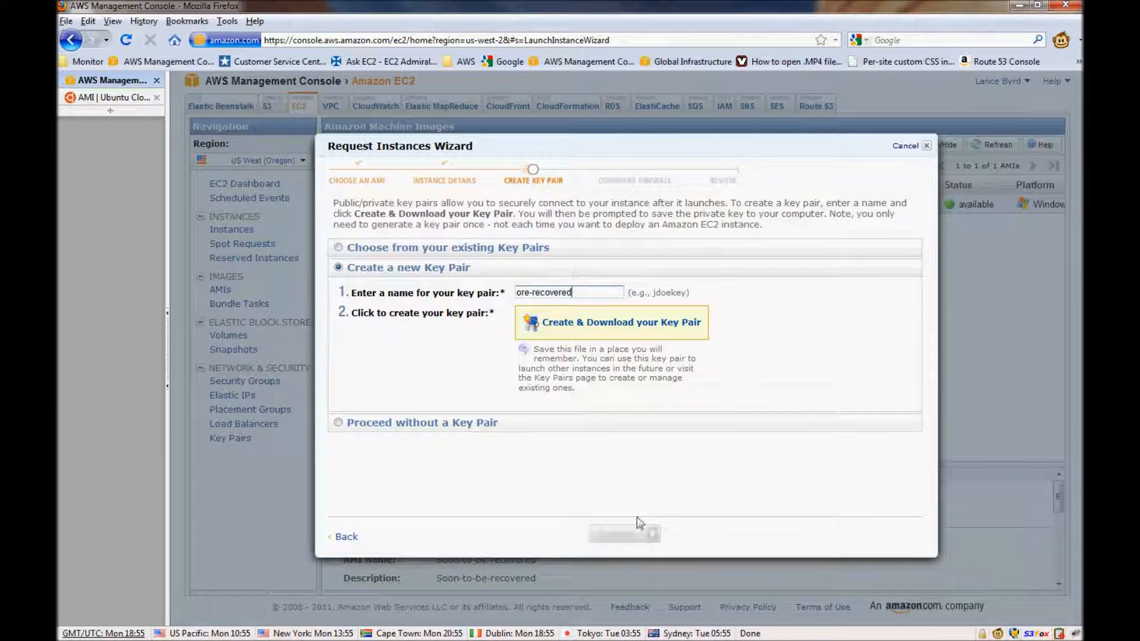
pyautogui.click(581, 325)
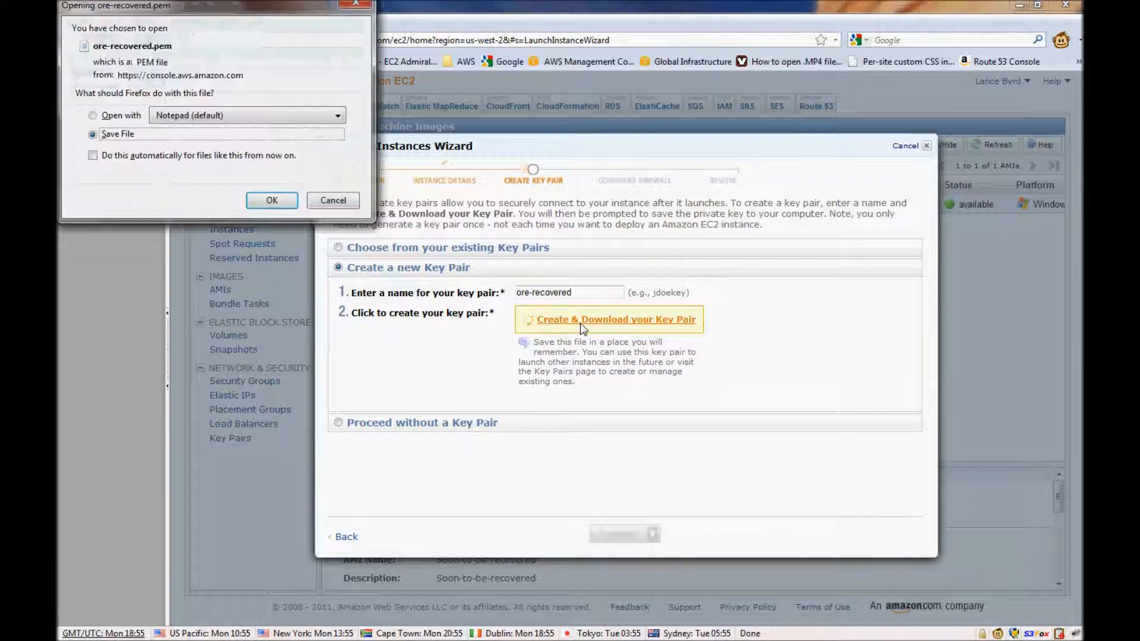
pyautogui.click(273, 200)
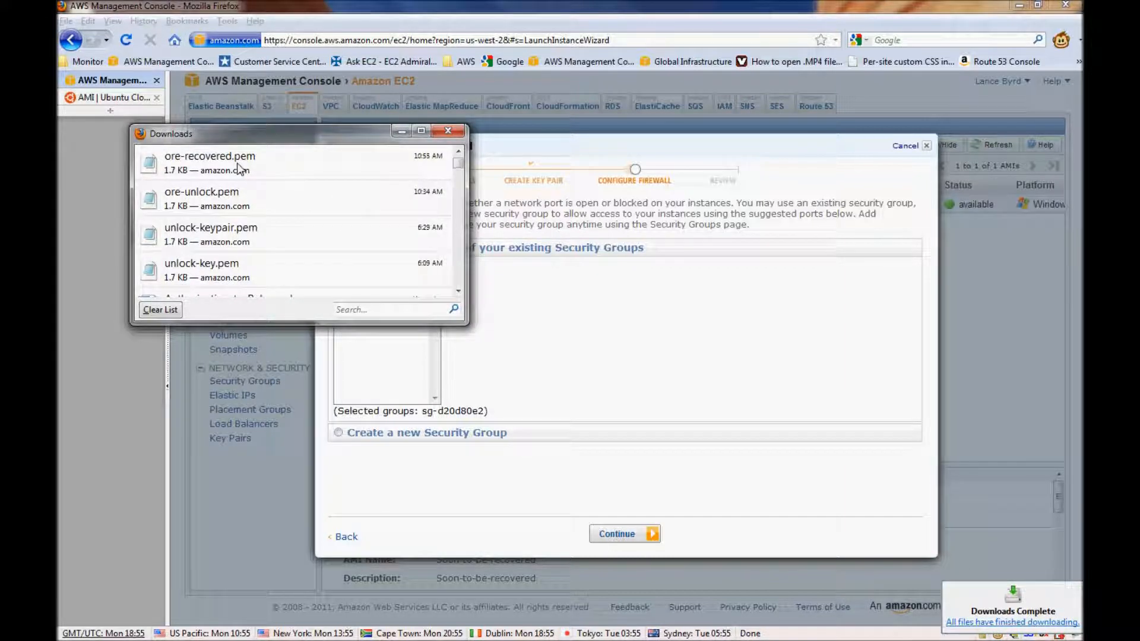
# Copy ore-recovered.pem from its download folder, then close the folder and the downloads list
pyautogui.rightClick(239, 169)
pyautogui.click(292, 190)
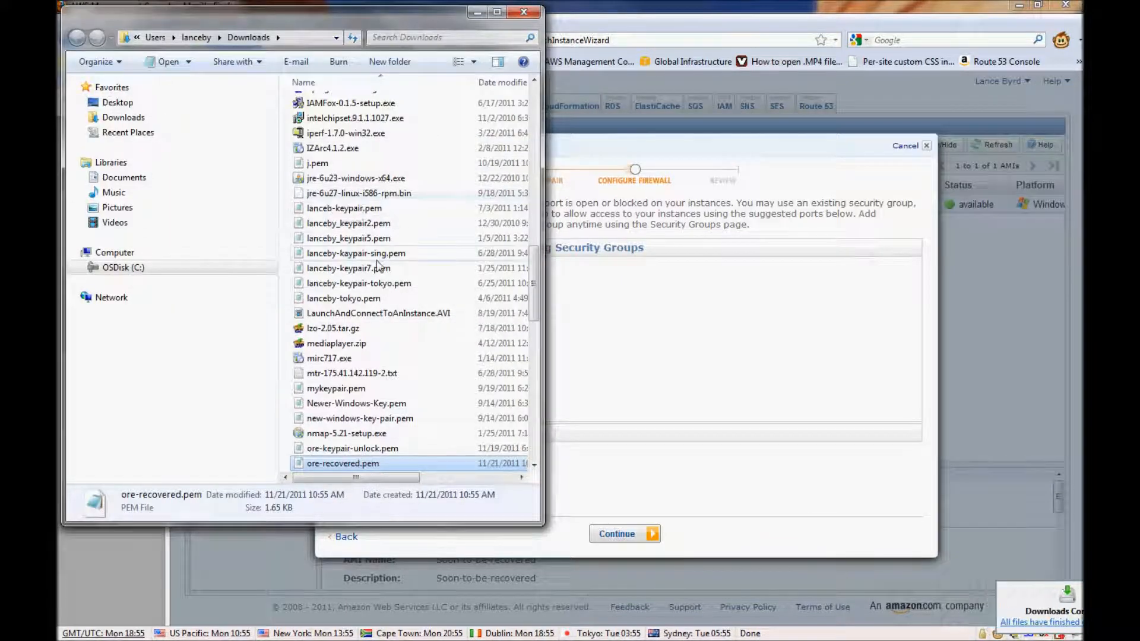
pyautogui.rightClick(369, 460)
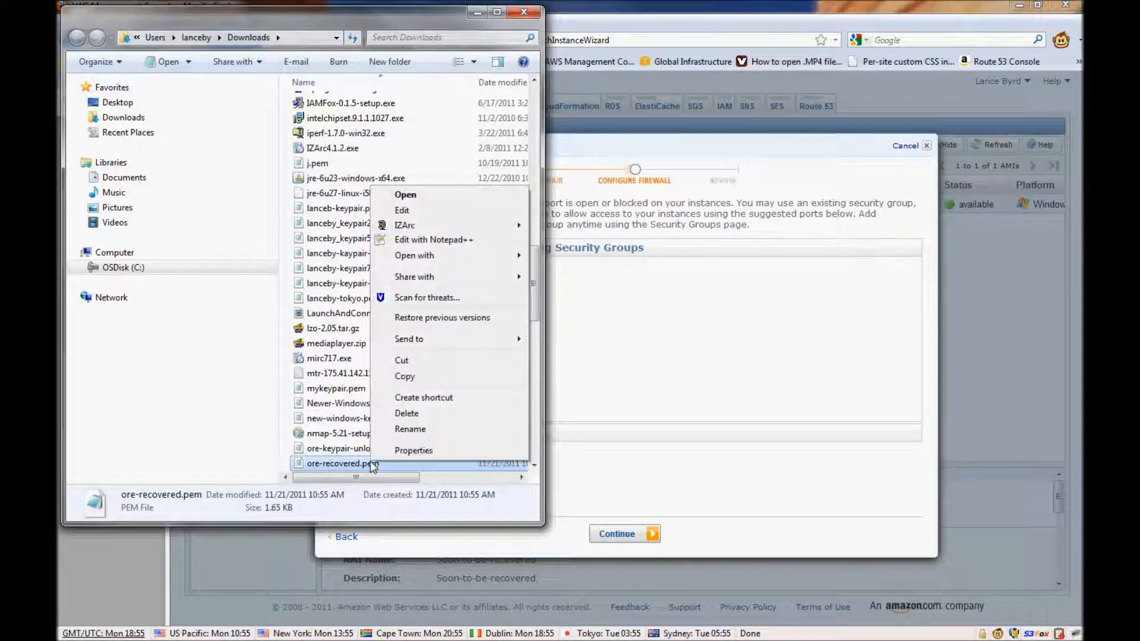
pyautogui.click(406, 378)
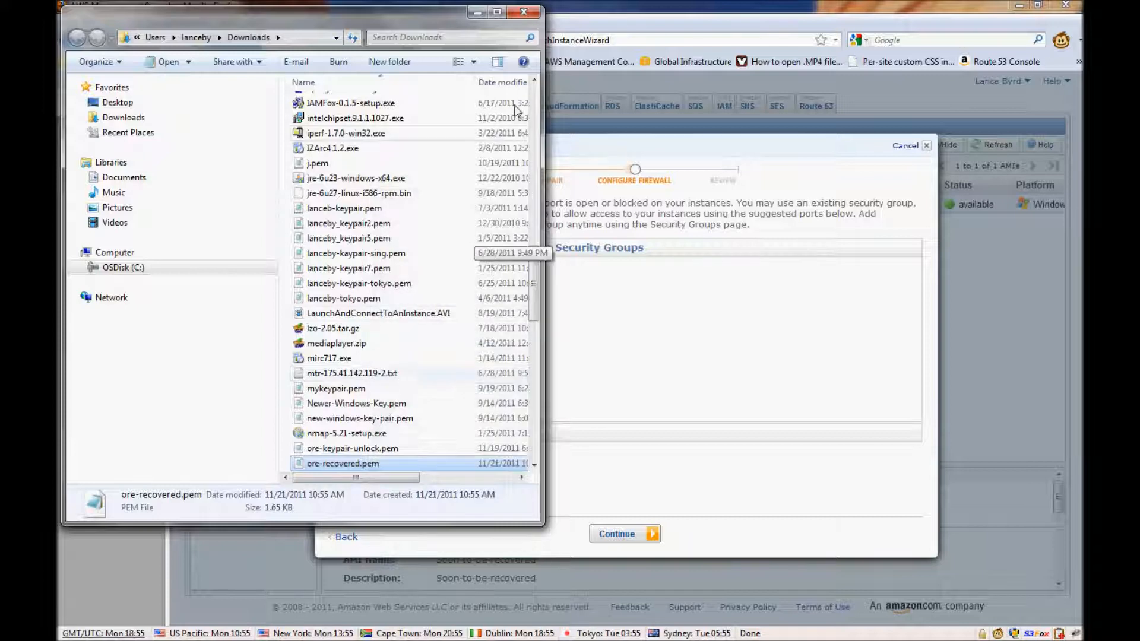
pyautogui.click(524, 12)
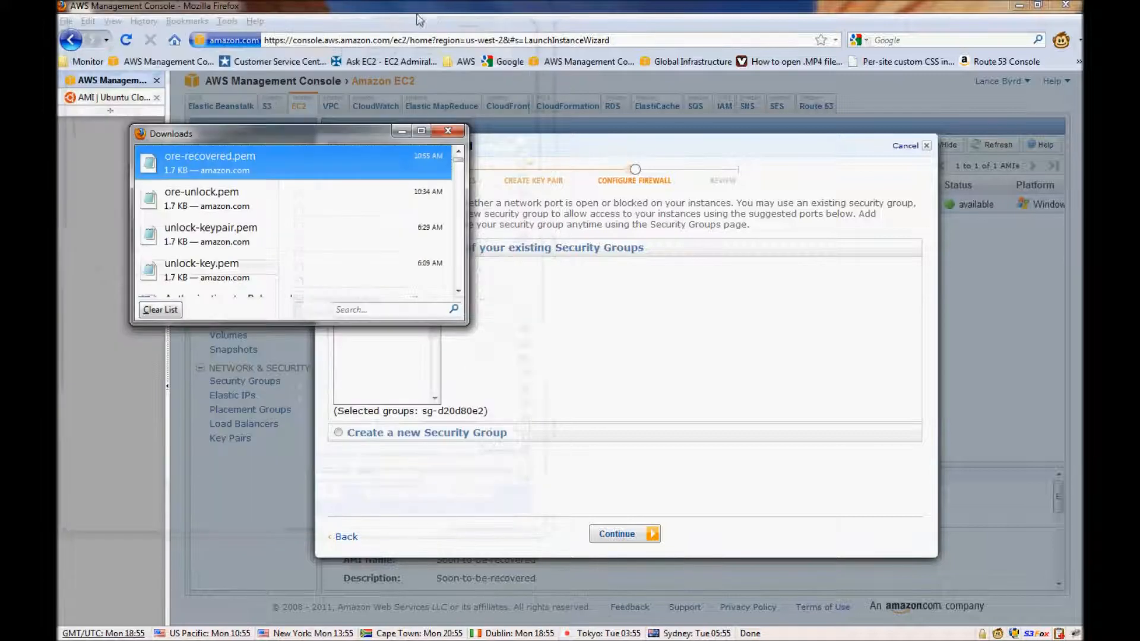
pyautogui.click(440, 131)
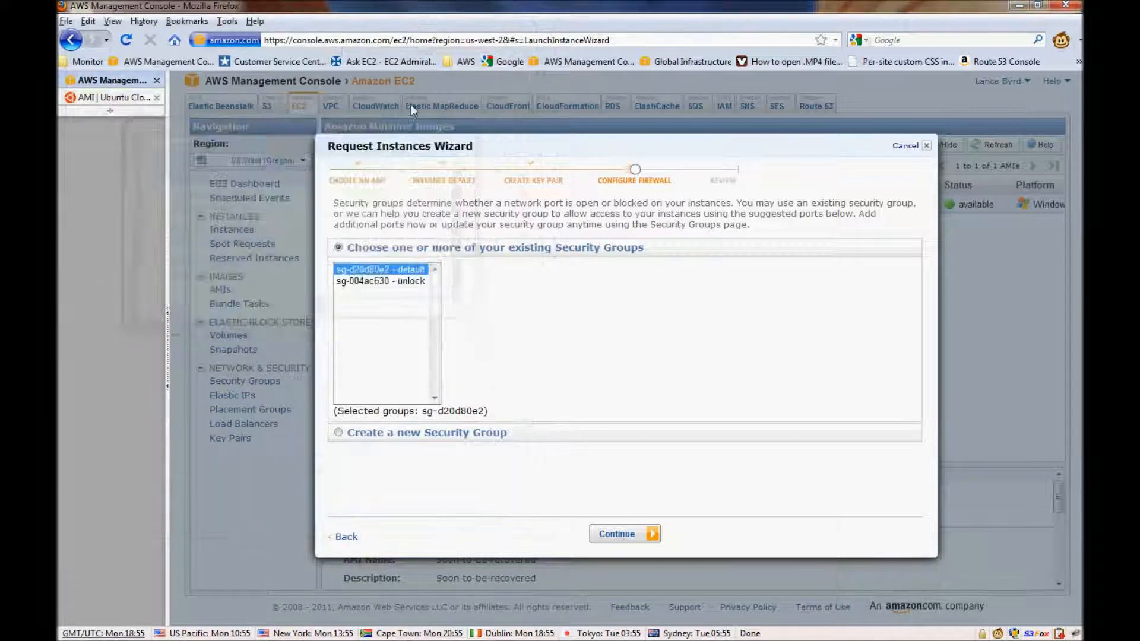
# Paste ore-recovered.pem into the keys folder from the desktop shortcut and return to the launch wizard in the browser
pyautogui.doubleClick(337, 12)
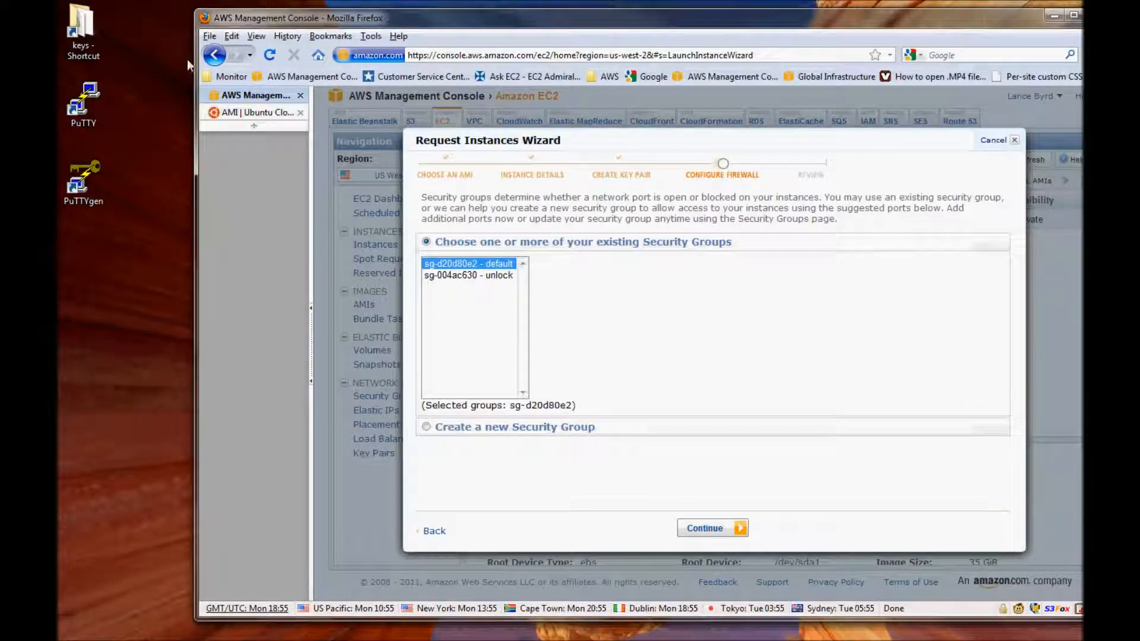
pyautogui.doubleClick(81, 27)
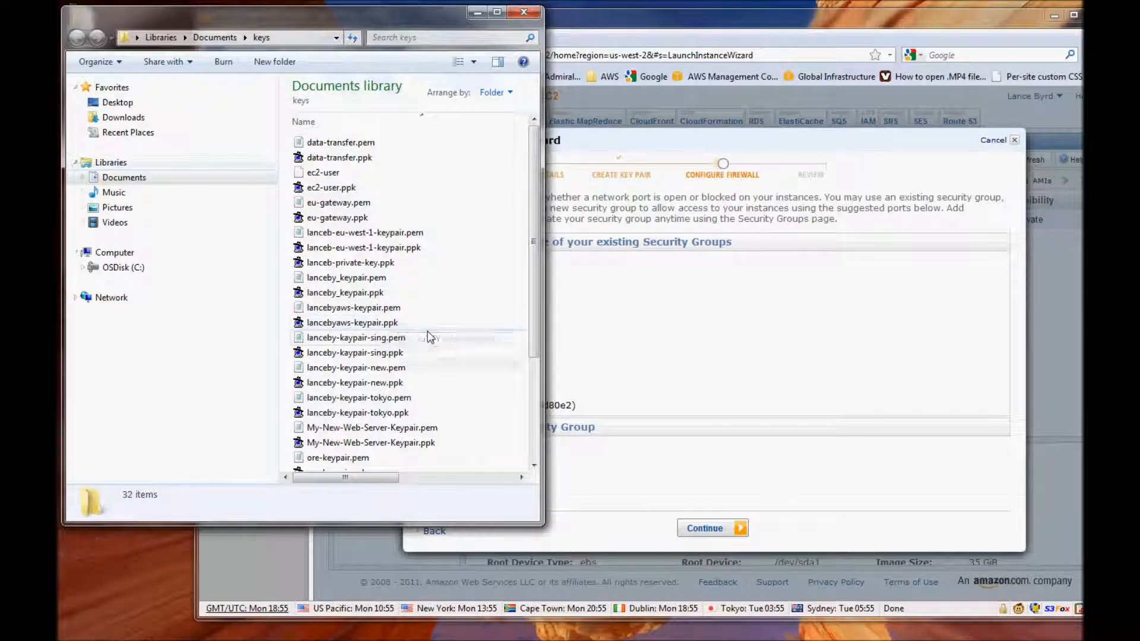
pyautogui.rightClick(428, 333)
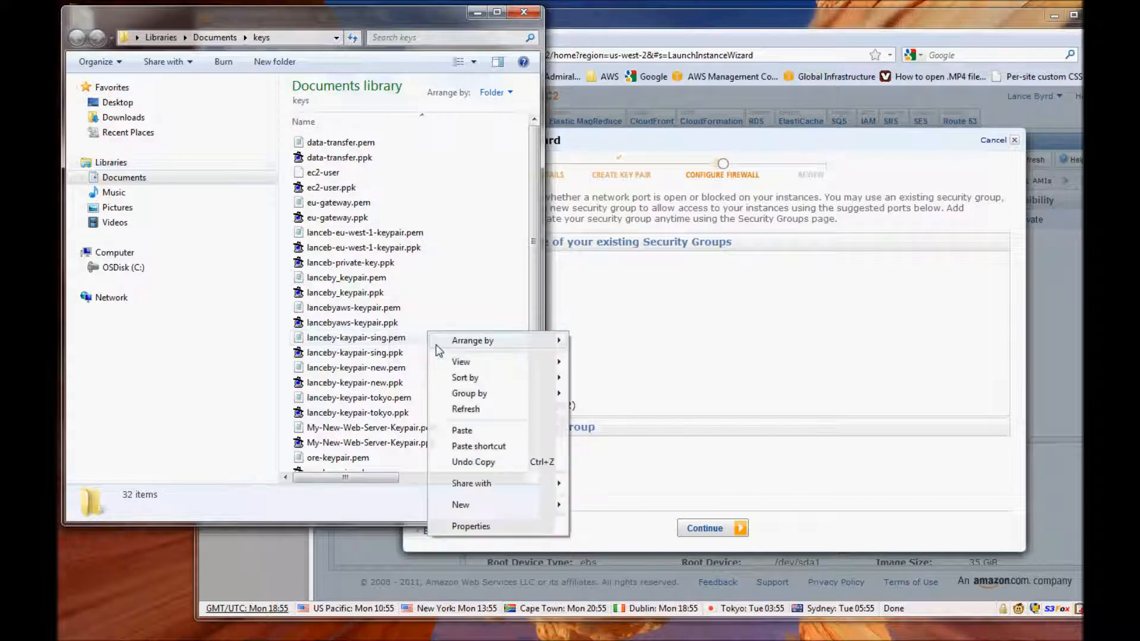
pyautogui.click(461, 430)
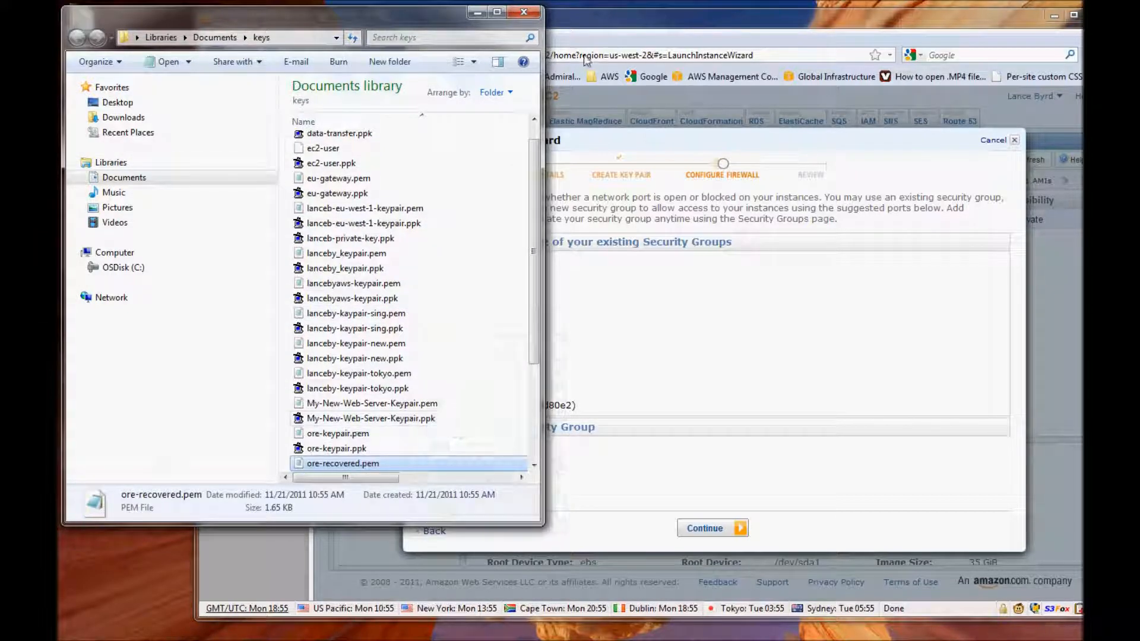
pyautogui.click(478, 14)
pyautogui.moveTo(501, 16); pyautogui.dragTo(400, 19)
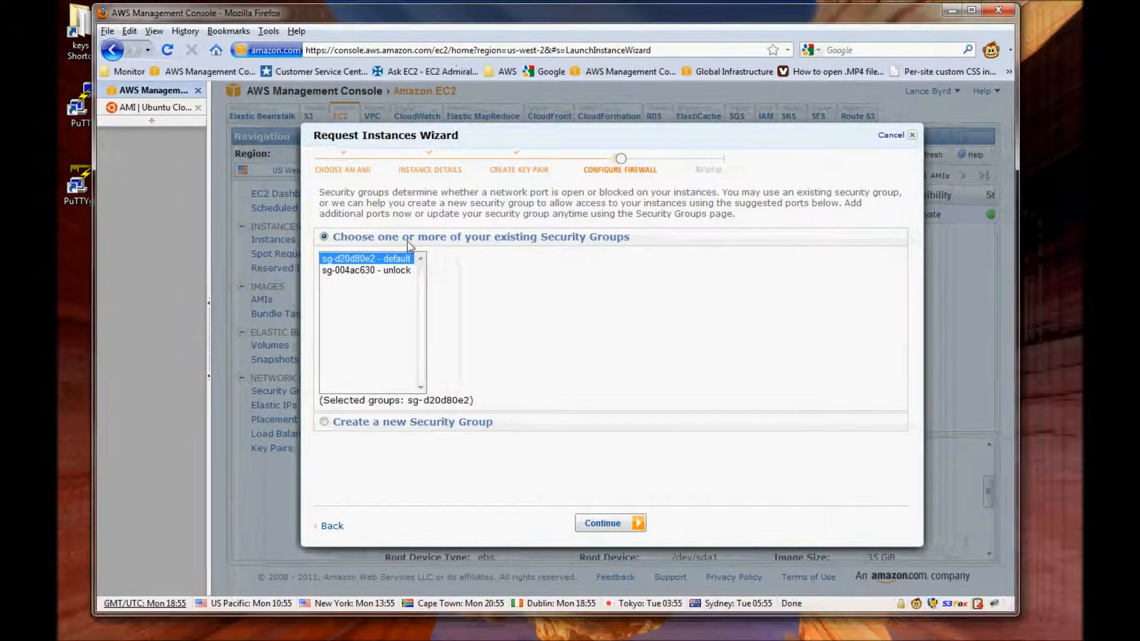
# Launch the instance with the default security group, close the wizard and view the instances list
pyautogui.click(356, 270)
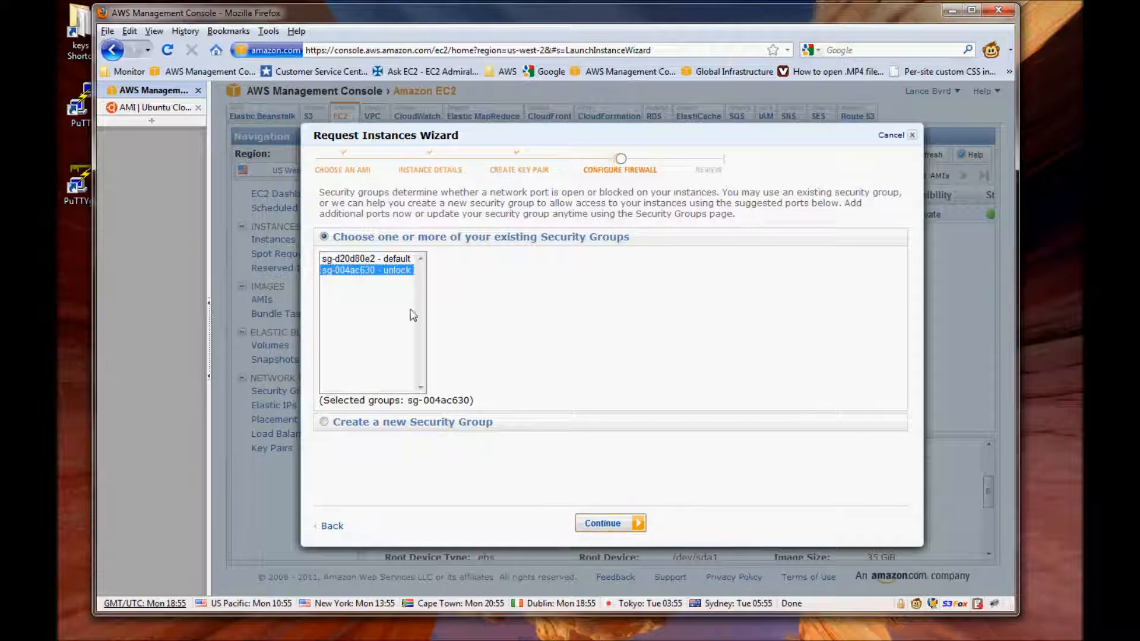
pyautogui.click(393, 259)
pyautogui.click(603, 527)
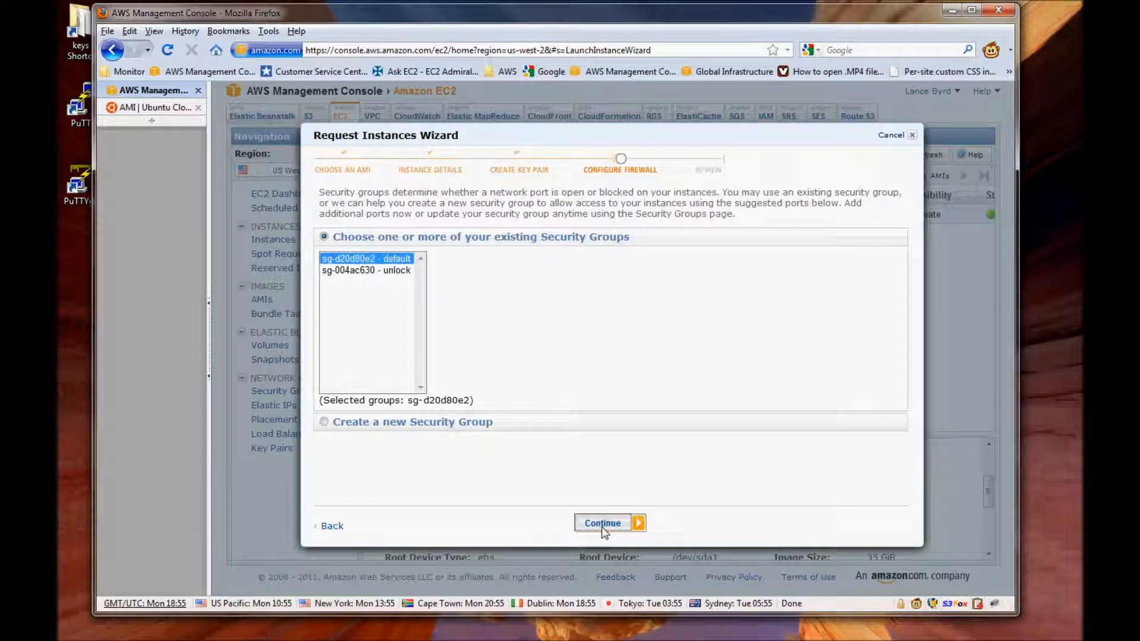
pyautogui.click(603, 522)
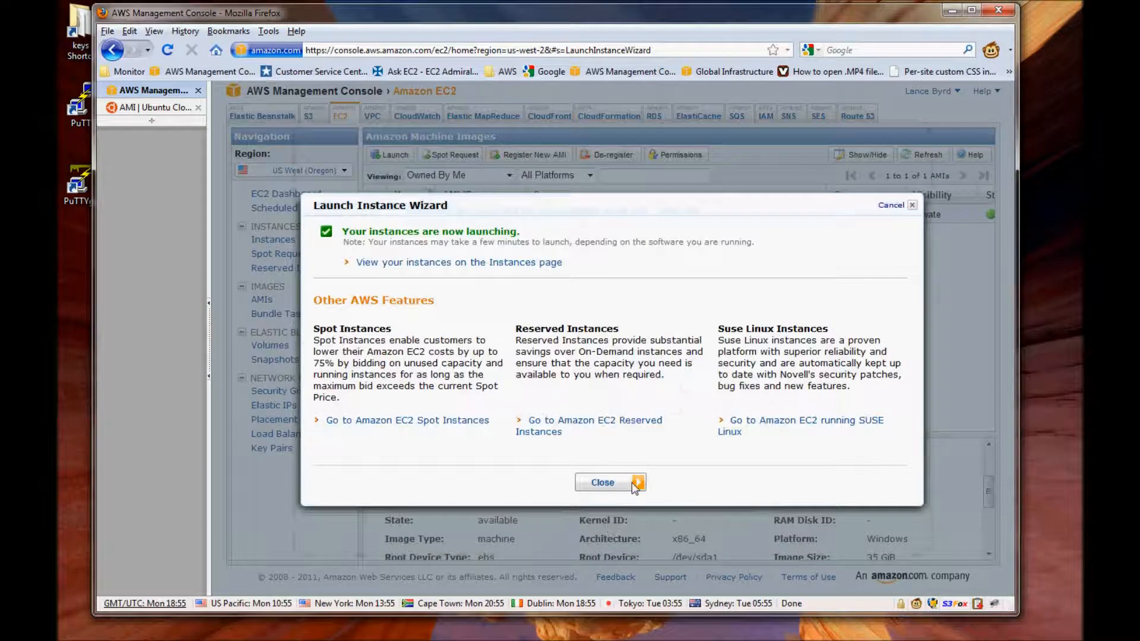
pyautogui.click(625, 488)
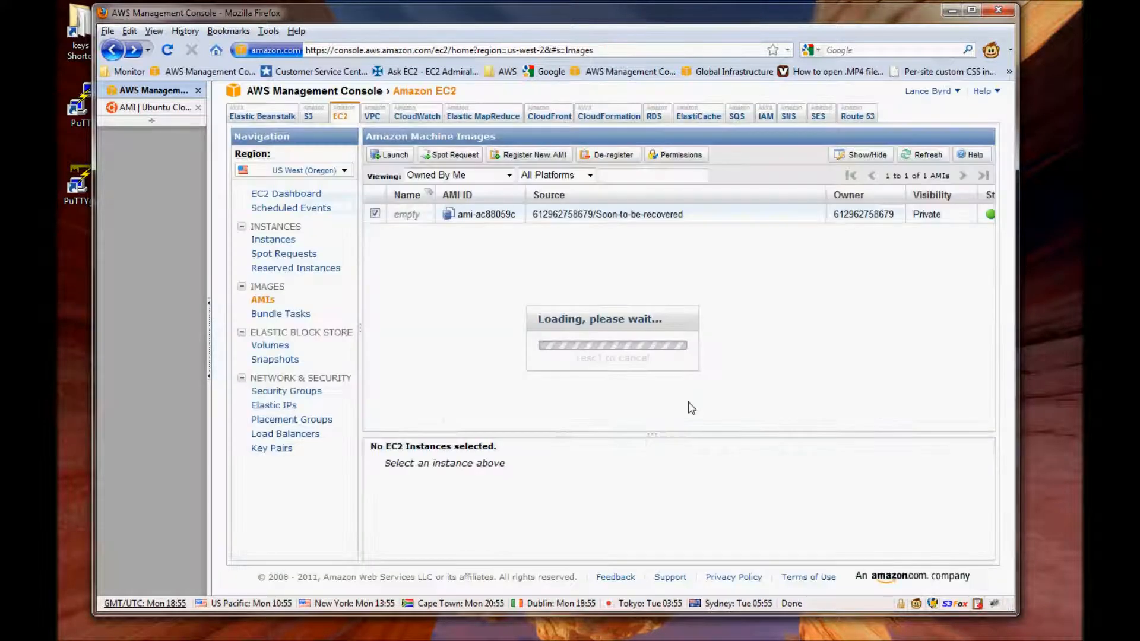
pyautogui.click(273, 239)
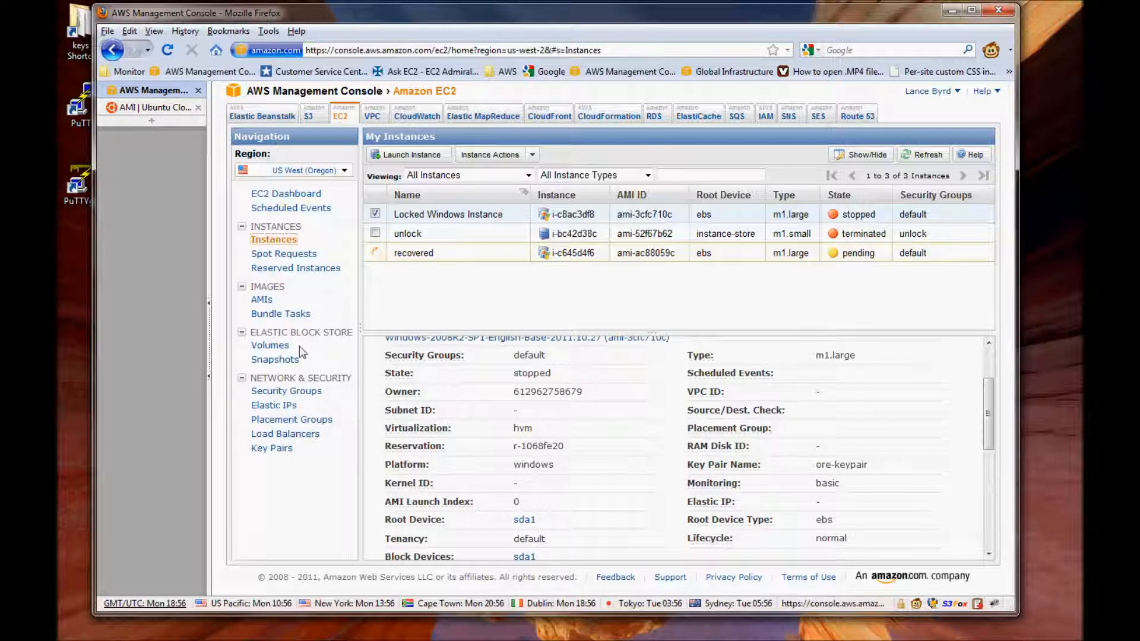
# Associate the Elastic IP 50.112.121.33 with the recovered instance
pyautogui.click(284, 407)
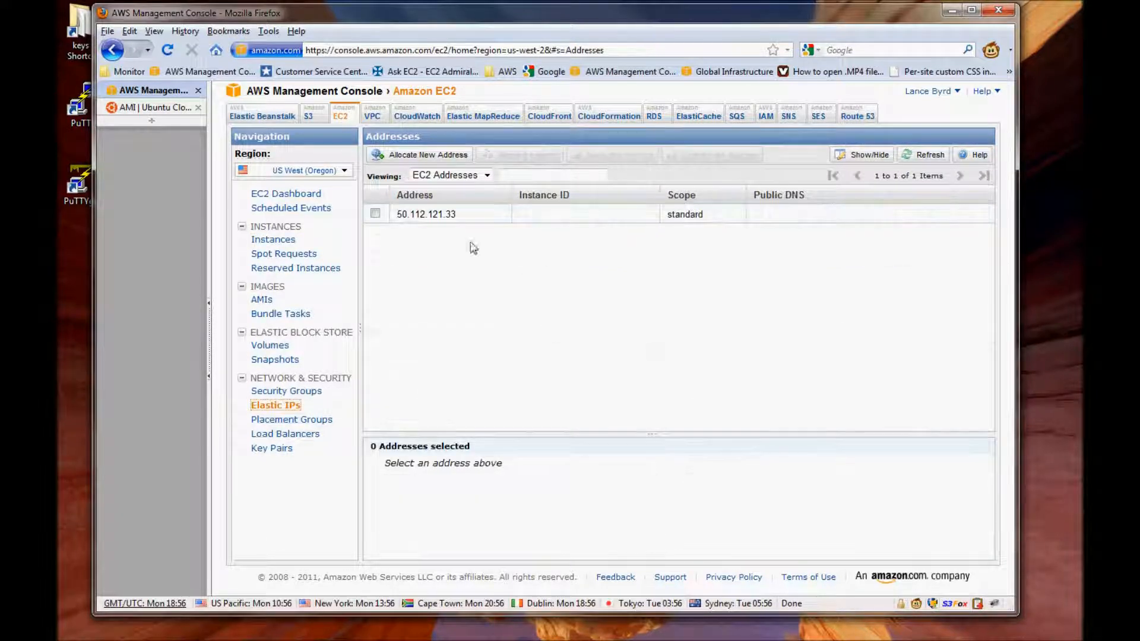
pyautogui.rightClick(448, 217)
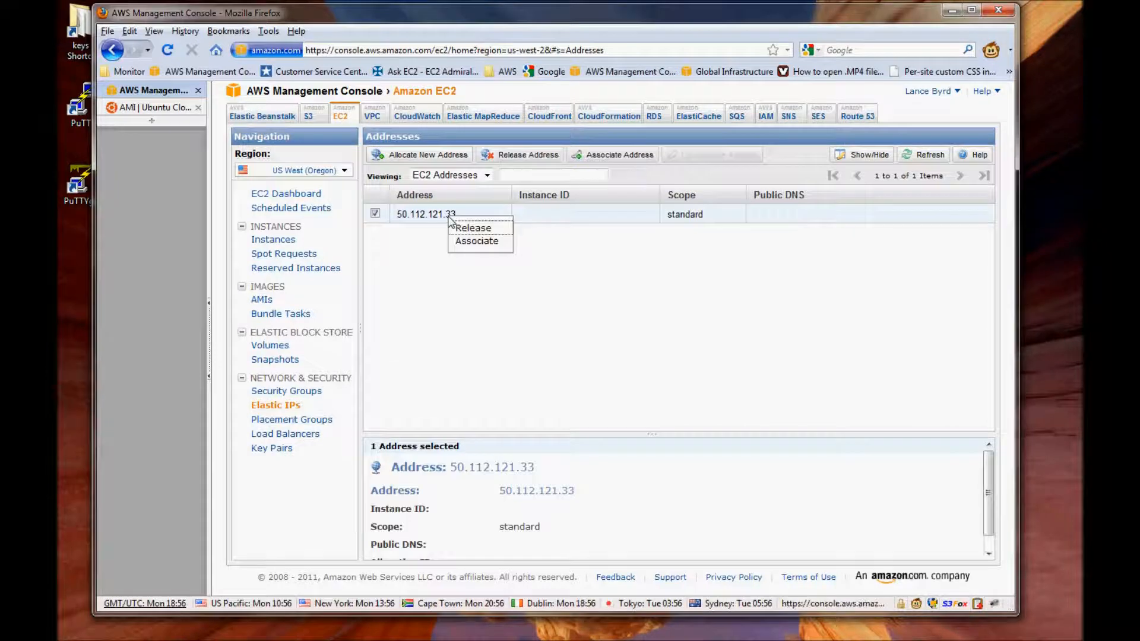
pyautogui.click(476, 241)
pyautogui.click(619, 327)
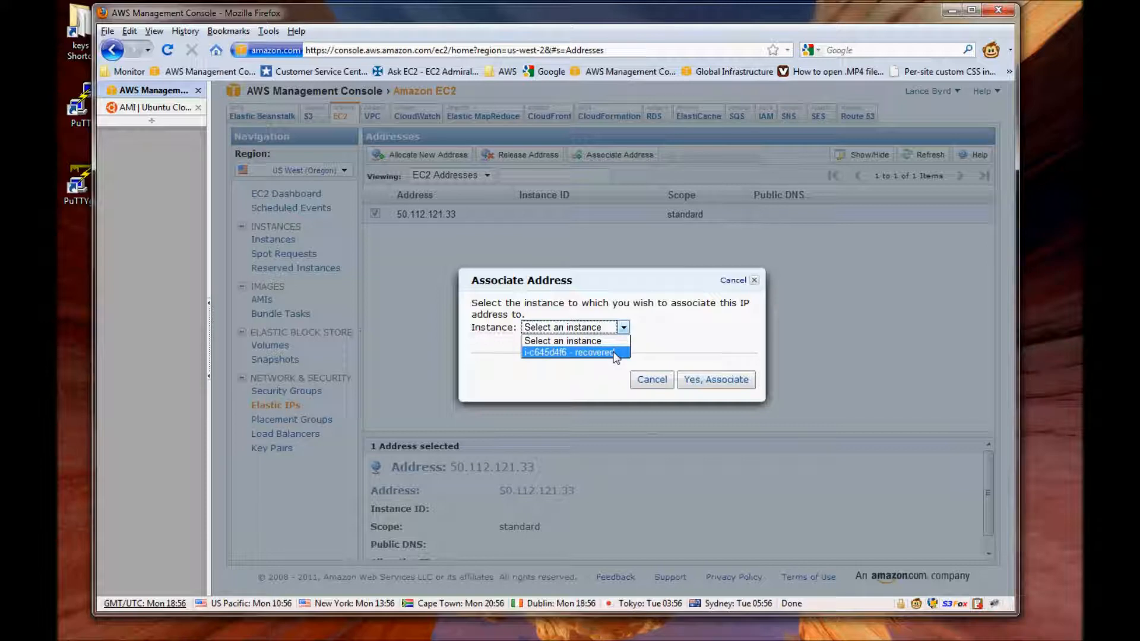
pyautogui.click(615, 353)
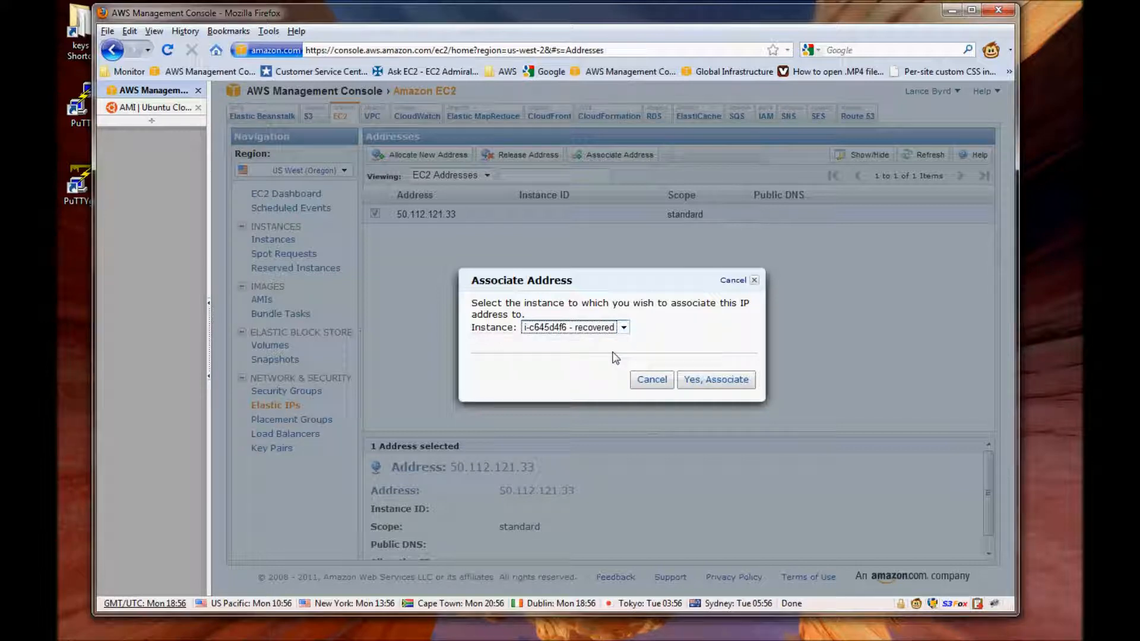
pyautogui.click(726, 382)
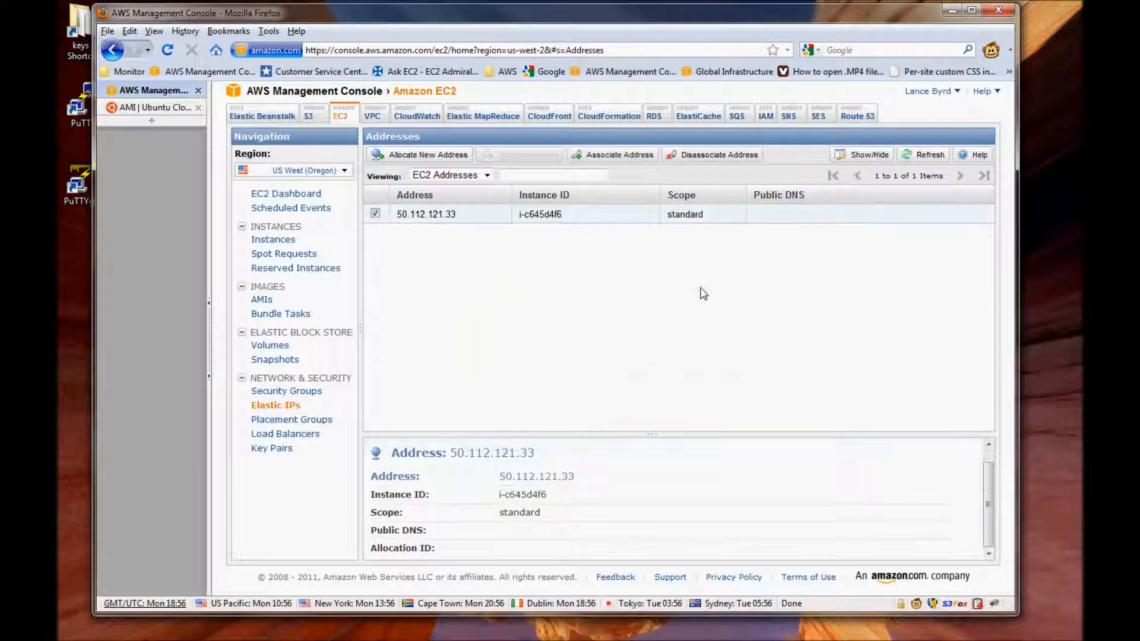
# Check the system log of the recovered instance for its startup messages, then close the log
pyautogui.click(289, 242)
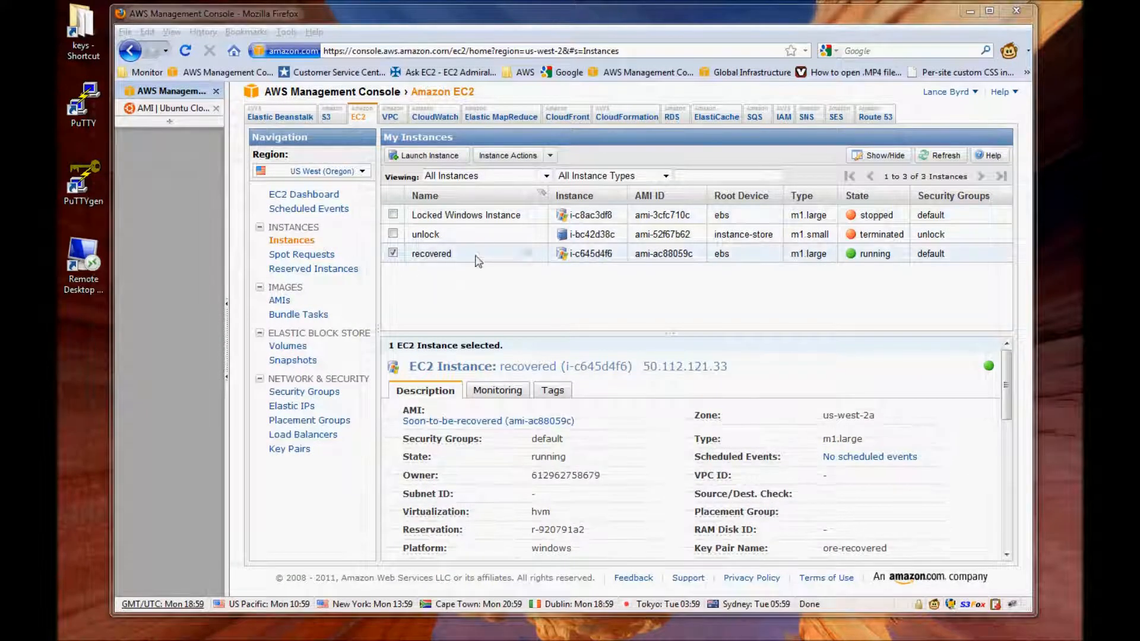
pyautogui.rightClick(478, 260)
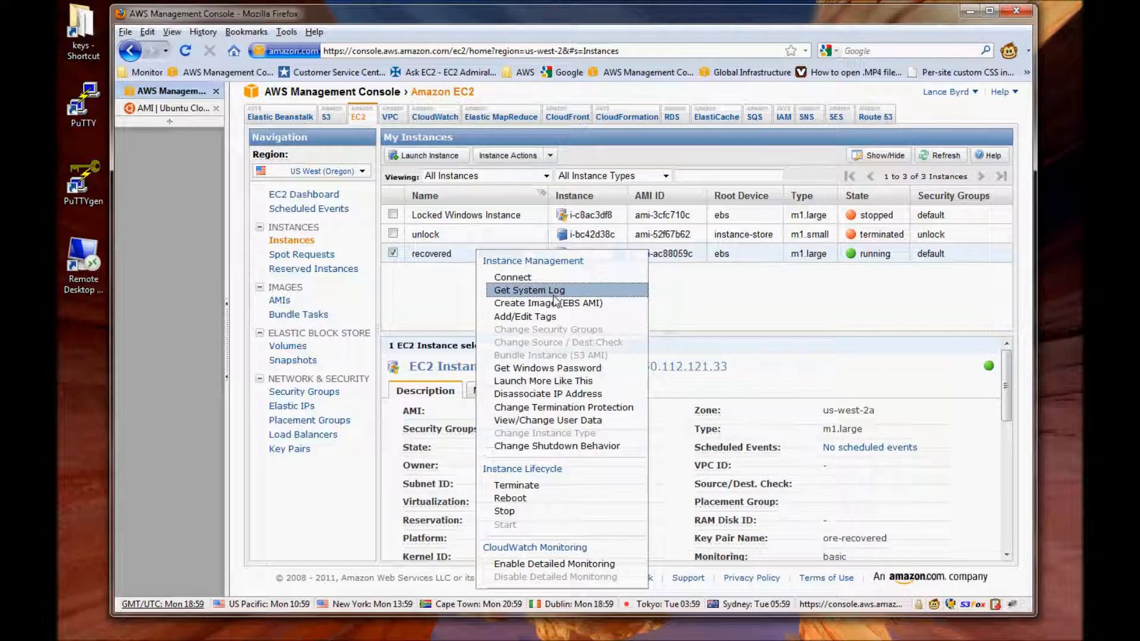
pyautogui.click(534, 289)
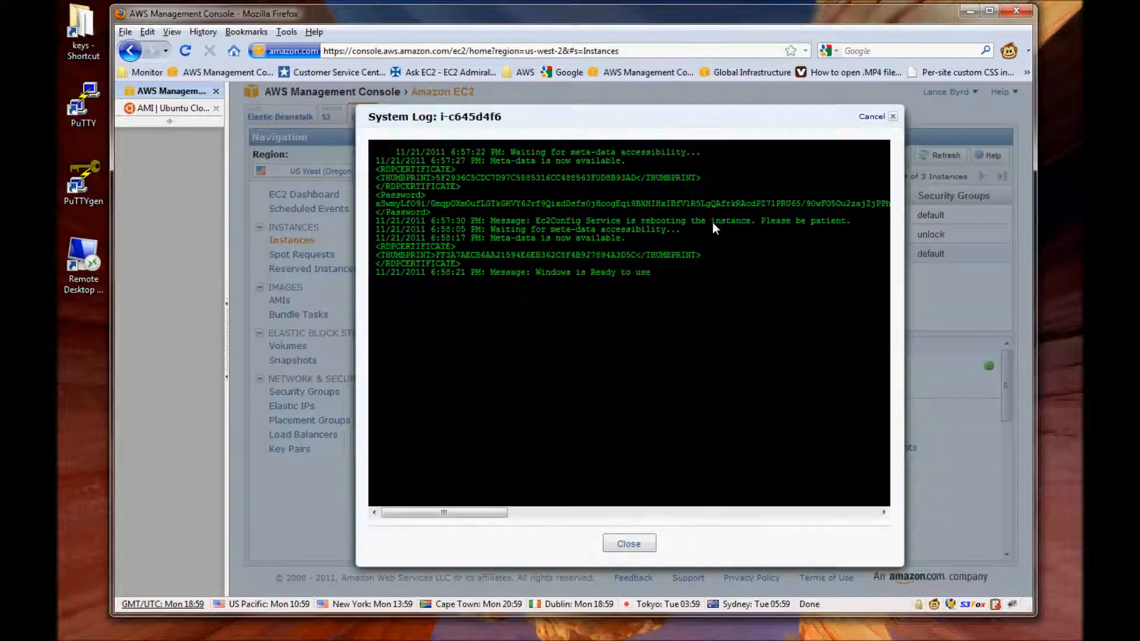
pyautogui.click(893, 117)
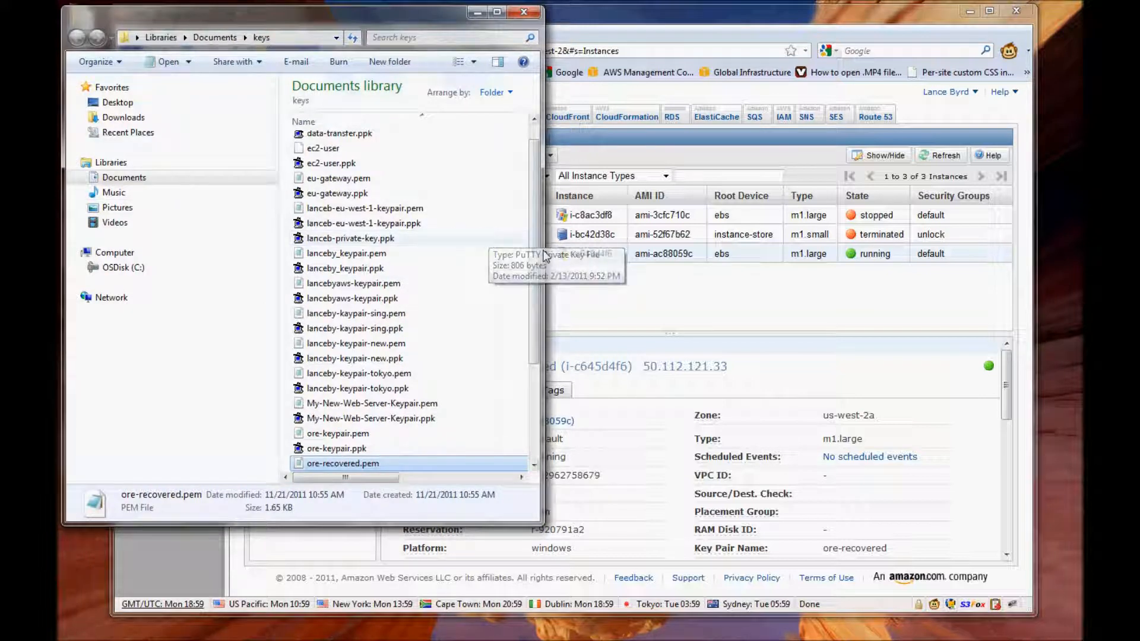
# Open ore-recovered.pem from the keys folder in Notepad, copy its entire contents and minimize the file
pyautogui.moveTo(533, 243); pyautogui.dragTo(531, 325)
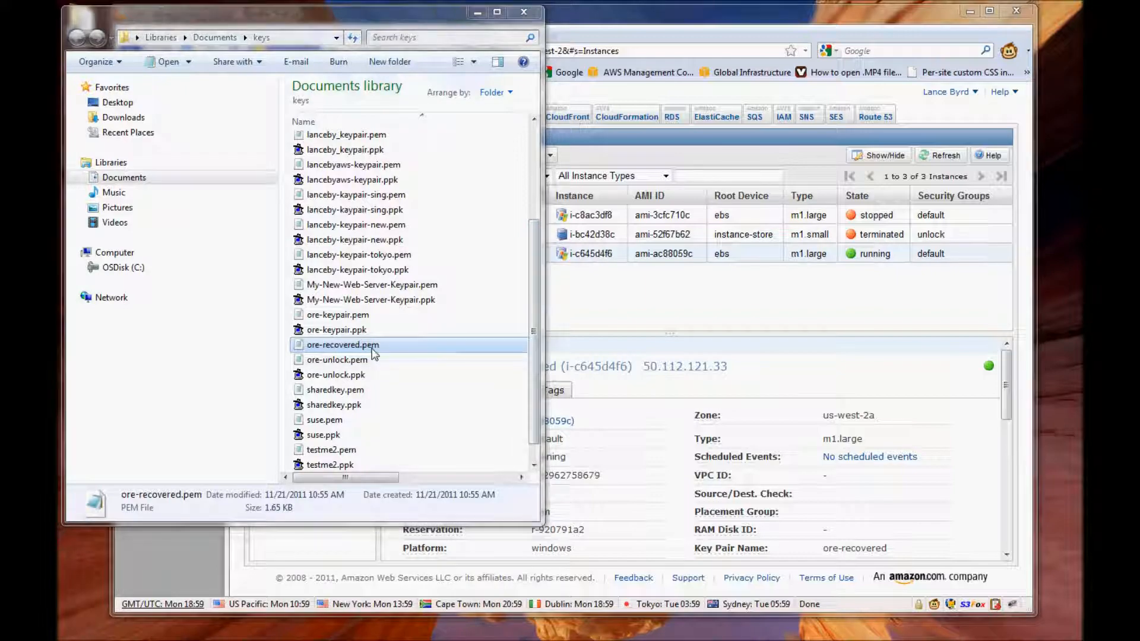
pyautogui.moveTo(58, 262); pyautogui.dragTo(608, 183)
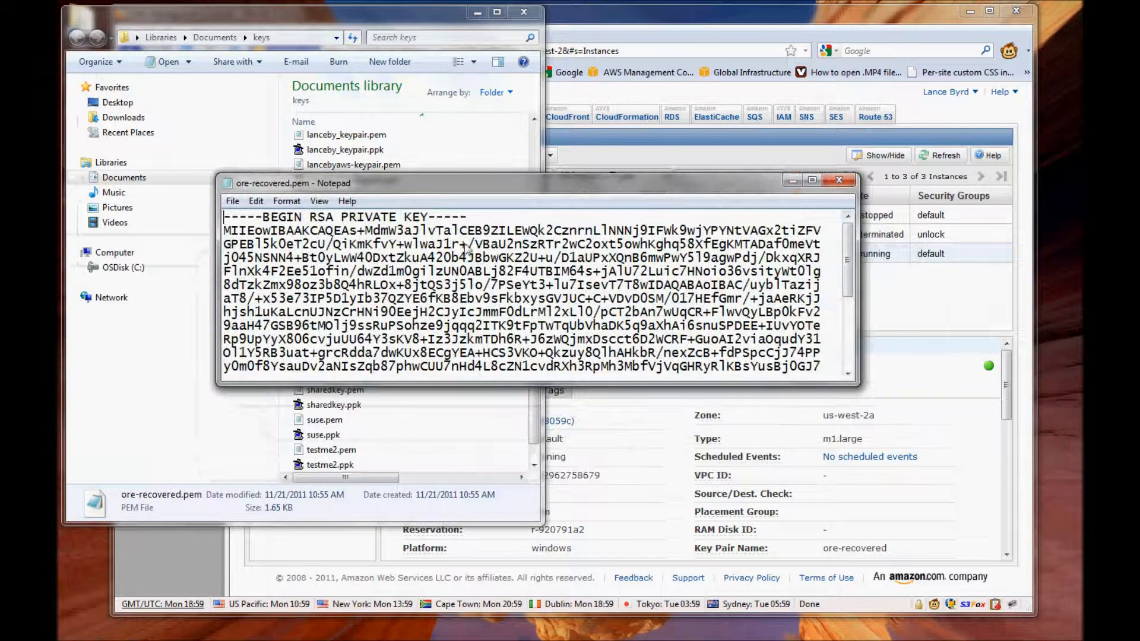
pyautogui.click(255, 201)
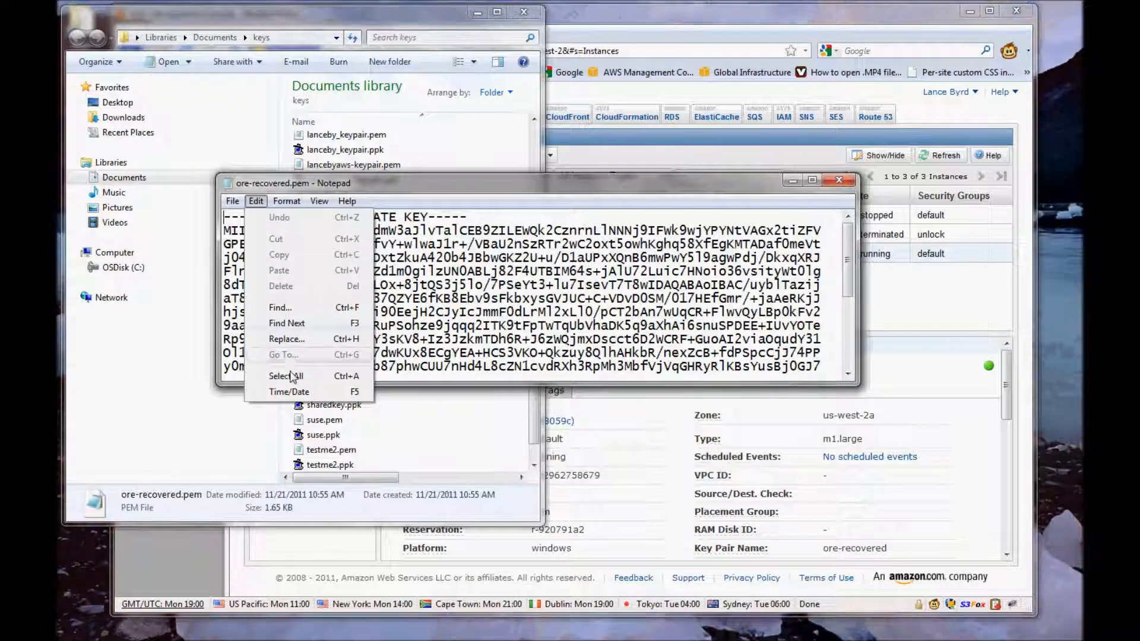
pyautogui.click(291, 376)
pyautogui.rightClick(345, 289)
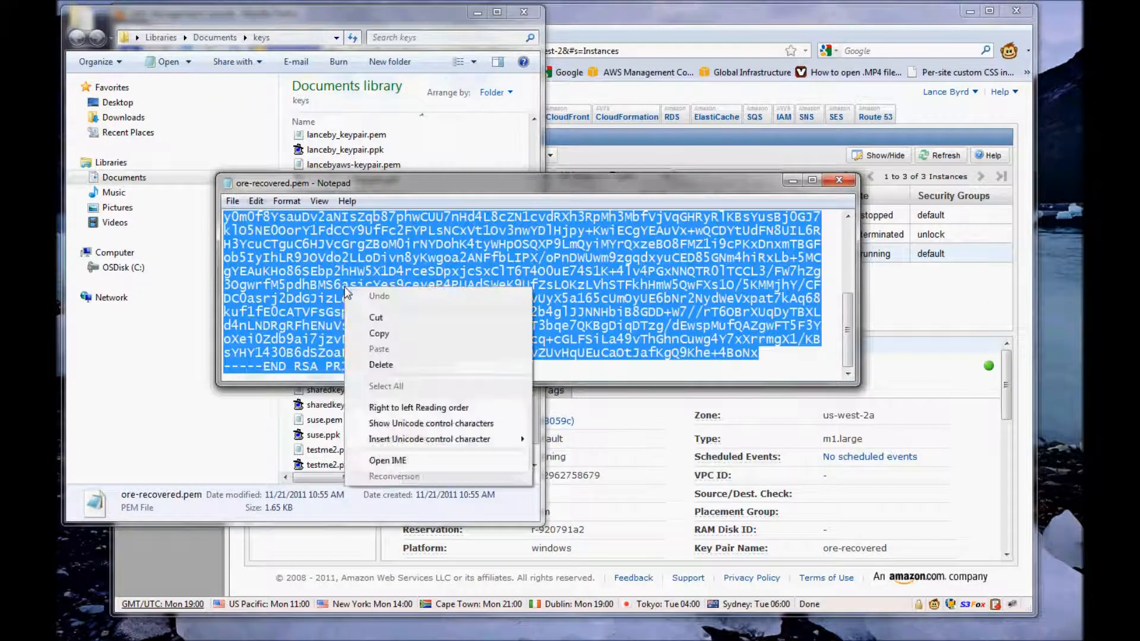
pyautogui.click(379, 334)
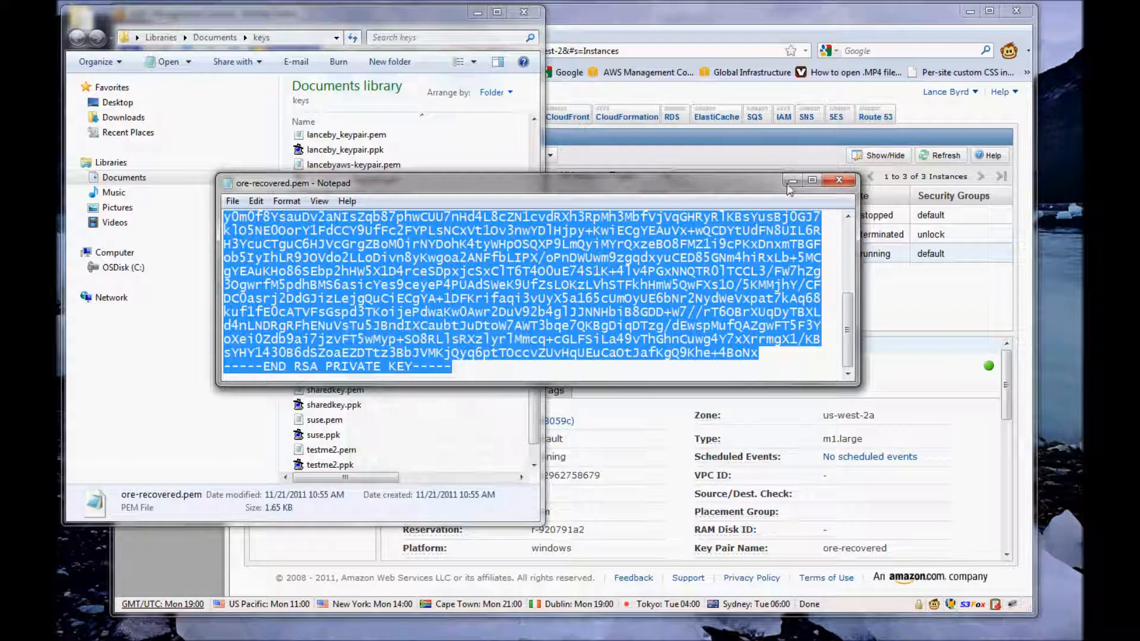
pyautogui.click(790, 180)
# Retrieve the recovered instance's Windows administrator password by pasting the copied private key and decrypting it
pyautogui.click(549, 273)
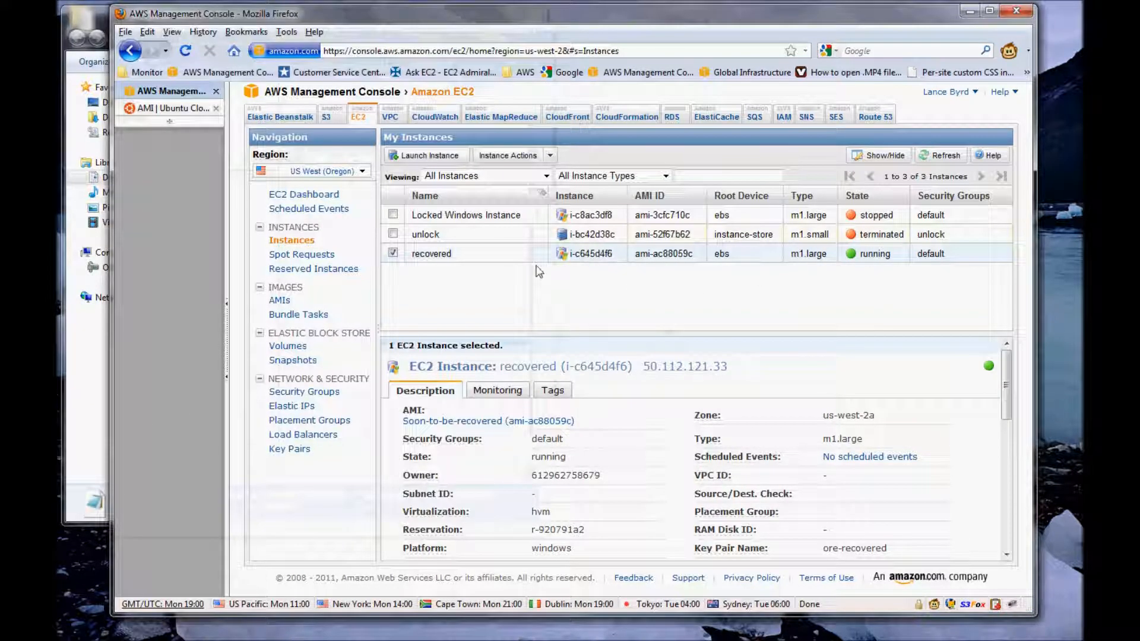
pyautogui.rightClick(576, 254)
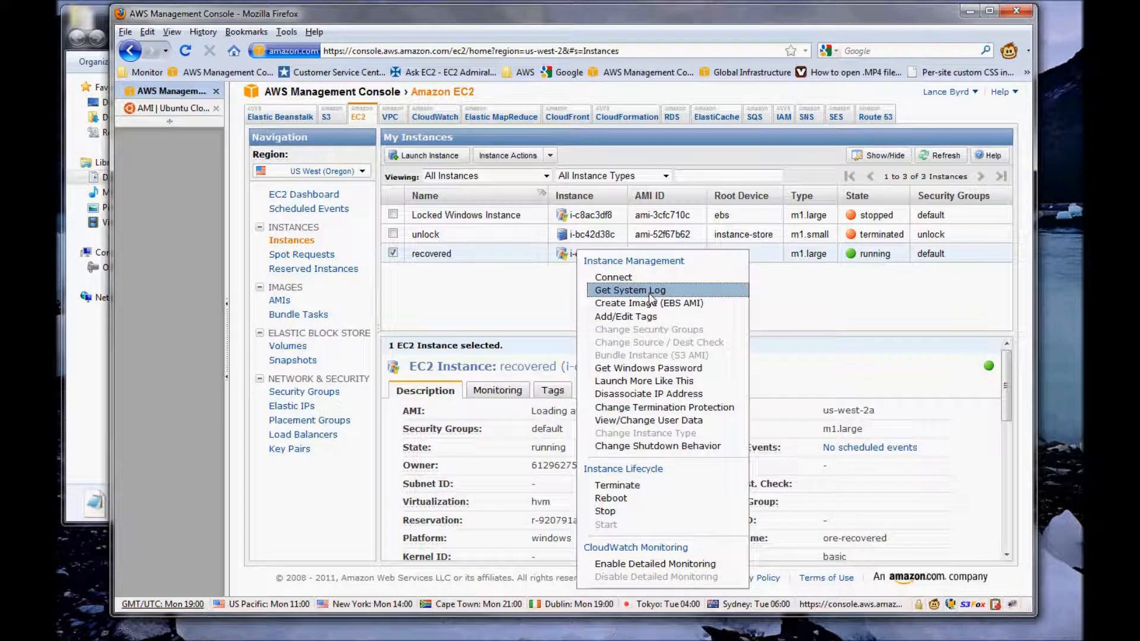
pyautogui.click(646, 368)
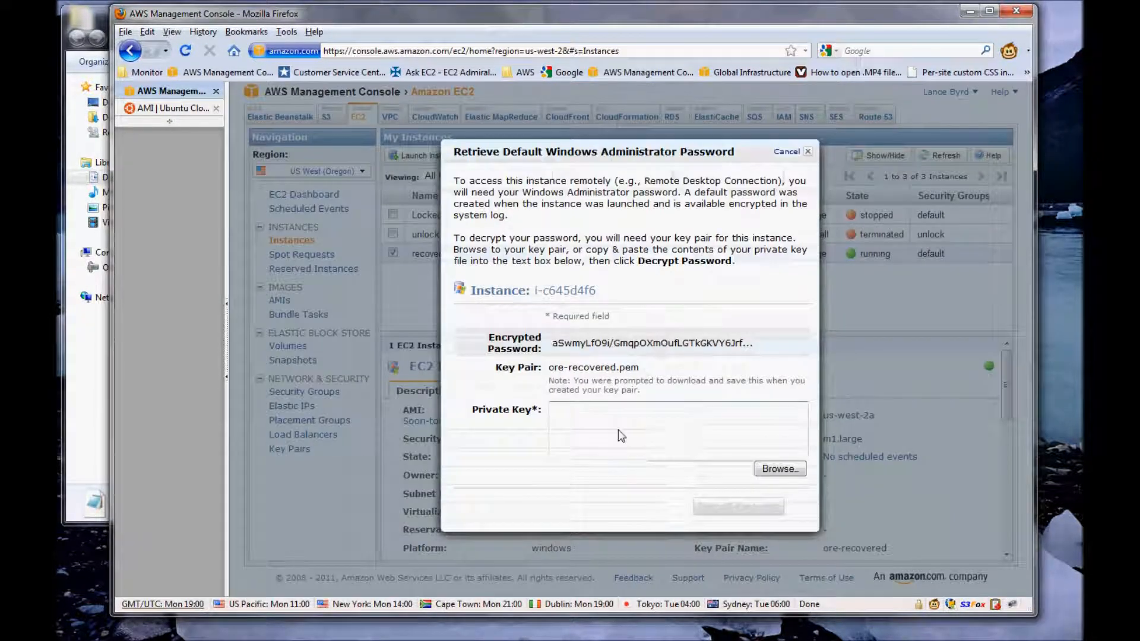
pyautogui.rightClick(593, 416)
pyautogui.click(626, 477)
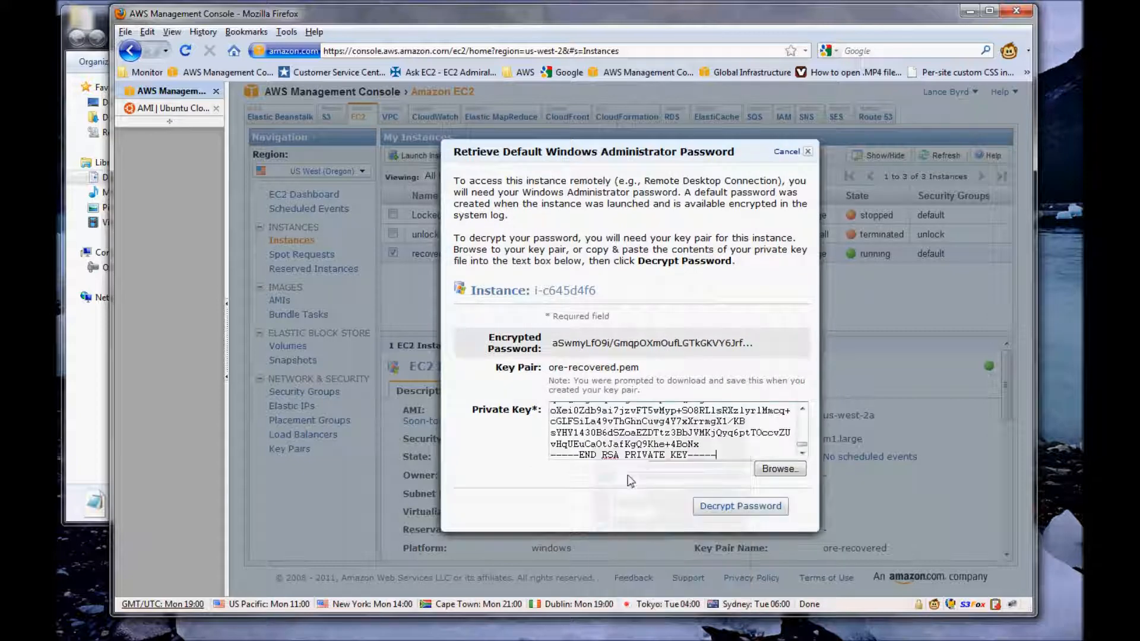
pyautogui.click(746, 508)
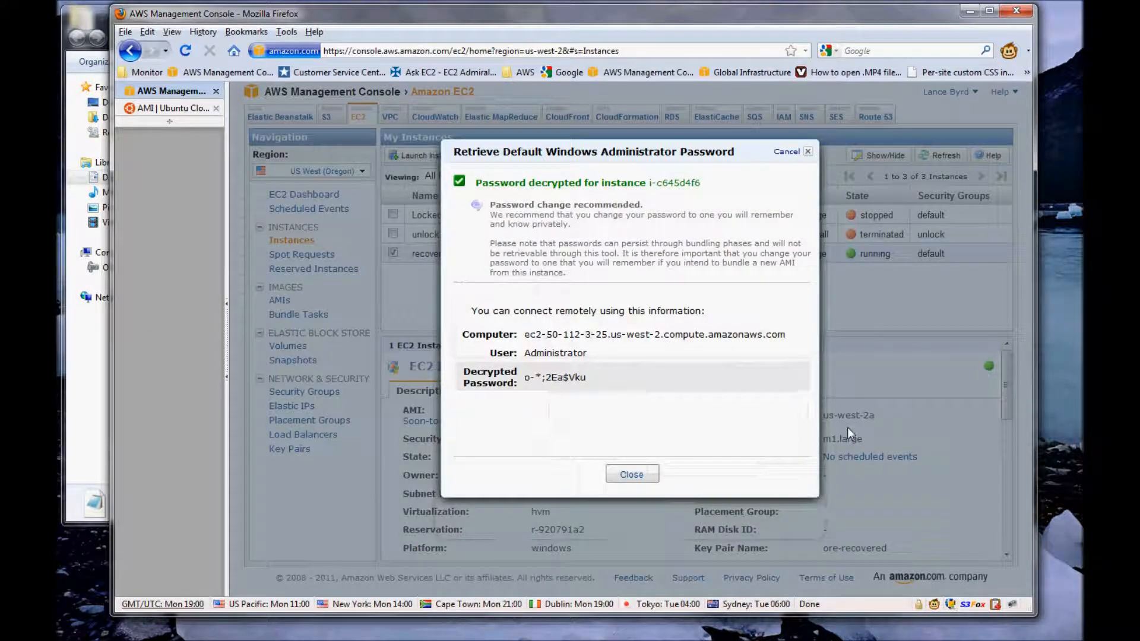
# Copy the decrypted administrator password and close the password retrieval dialog
pyautogui.moveTo(528, 385); pyautogui.dragTo(587, 385)
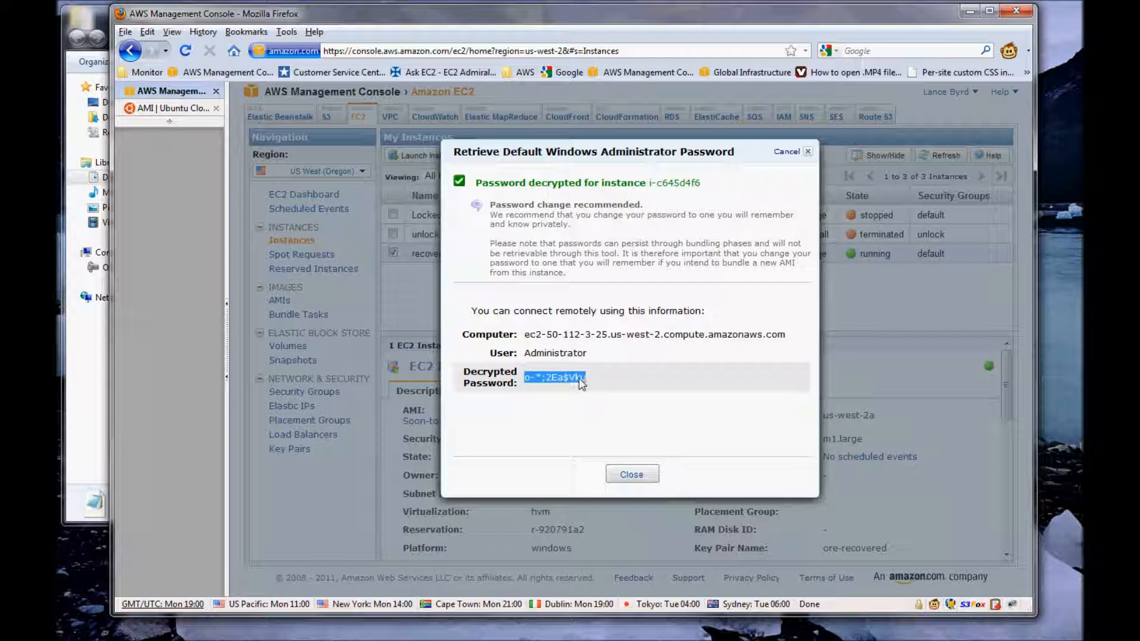
pyautogui.rightClick(587, 384)
pyautogui.click(624, 395)
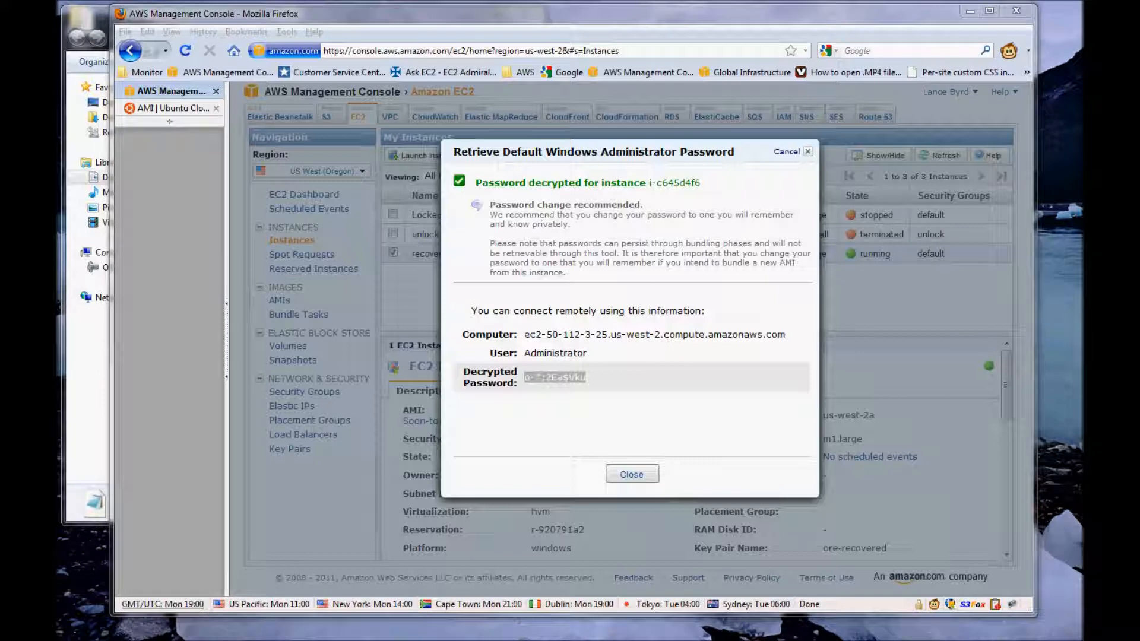
pyautogui.click(629, 473)
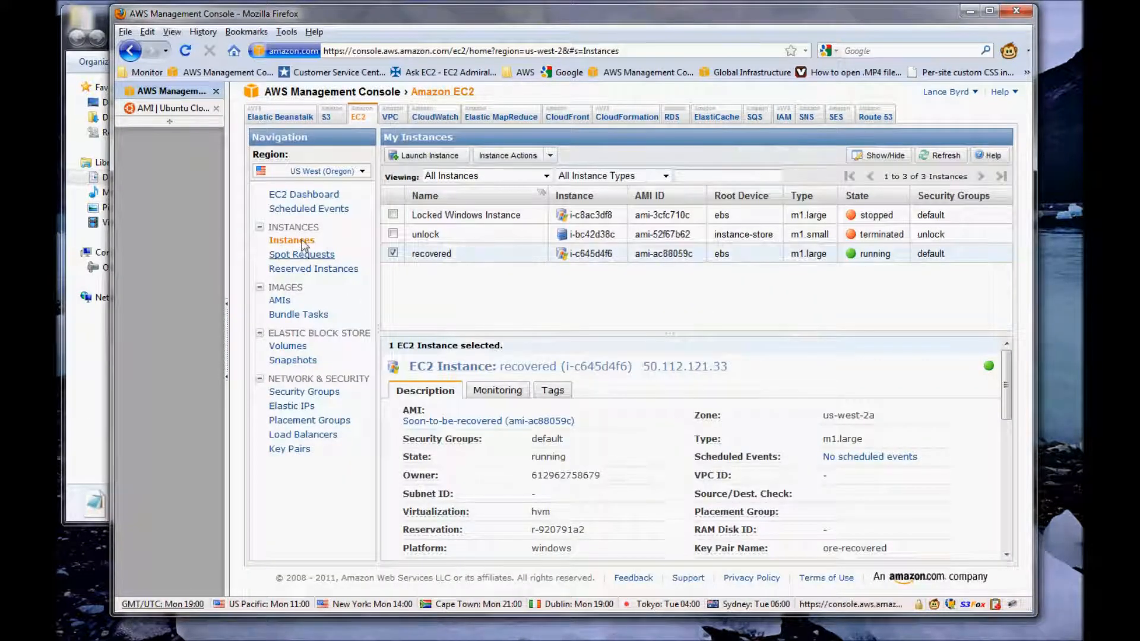
# Close the keys folder and open Remote Desktop Connection beside the instance details
pyautogui.moveTo(470, 21); pyautogui.dragTo(514, 22)
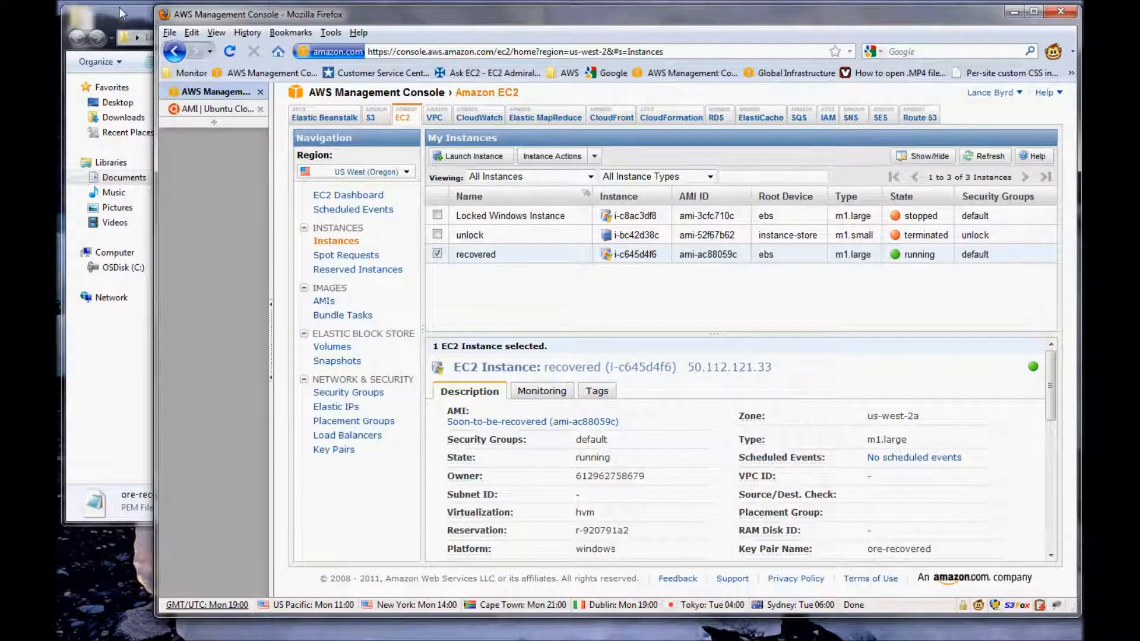
pyautogui.click(120, 10)
pyautogui.click(523, 12)
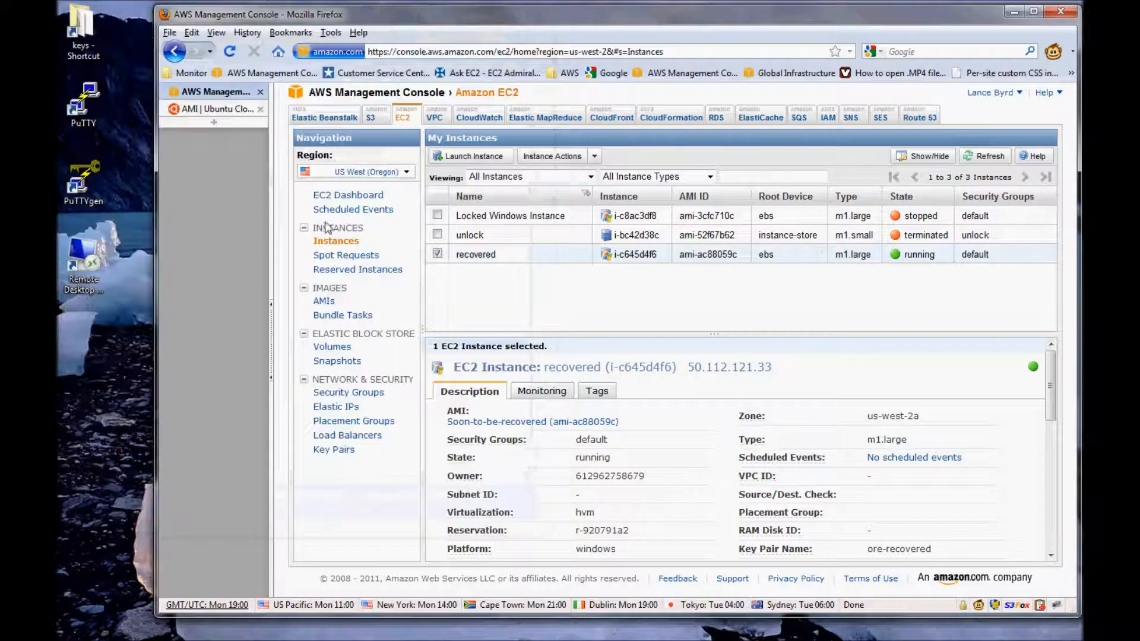
pyautogui.doubleClick(86, 250)
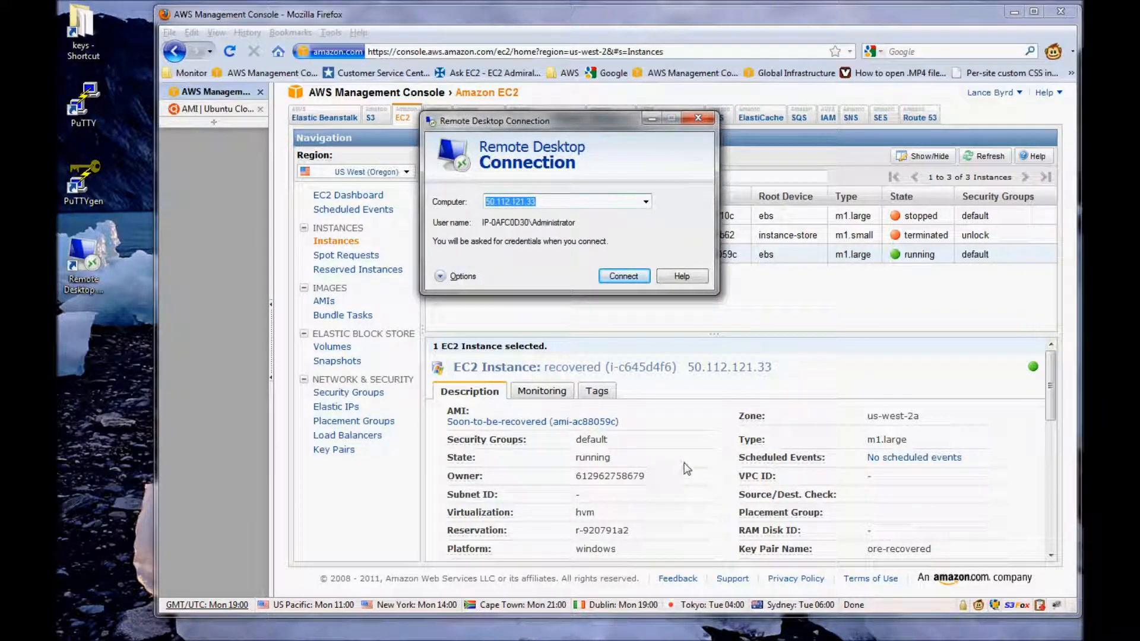
pyautogui.moveTo(593, 134); pyautogui.dragTo(259, 121)
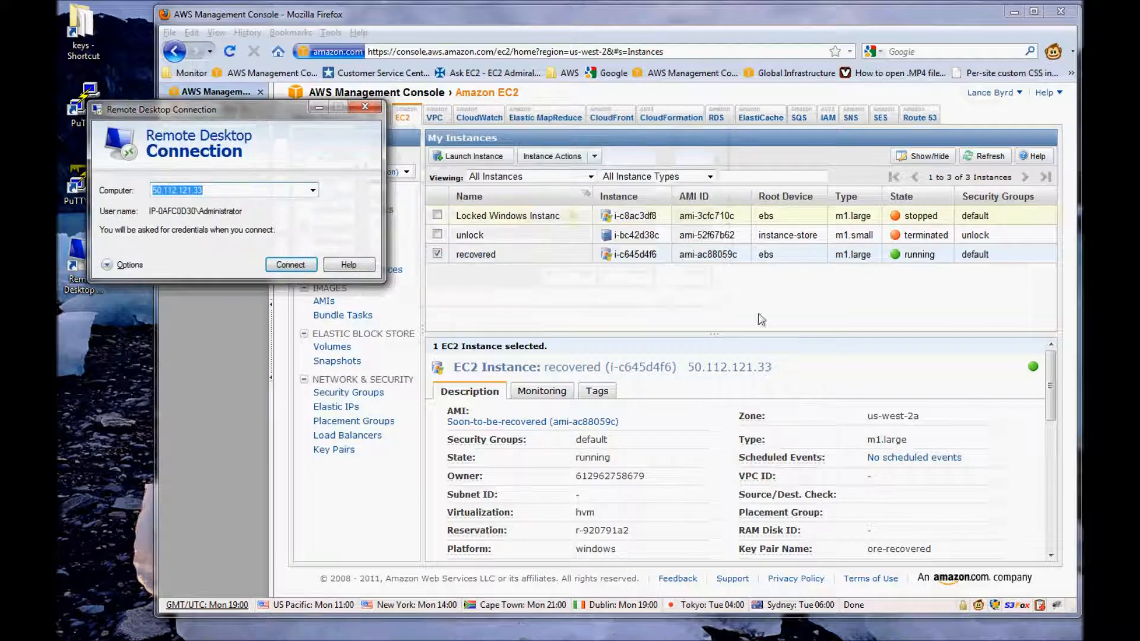
# Copy the Elastic IP 50.112.121.33 from the recovered instance's description
pyautogui.click(1049, 414)
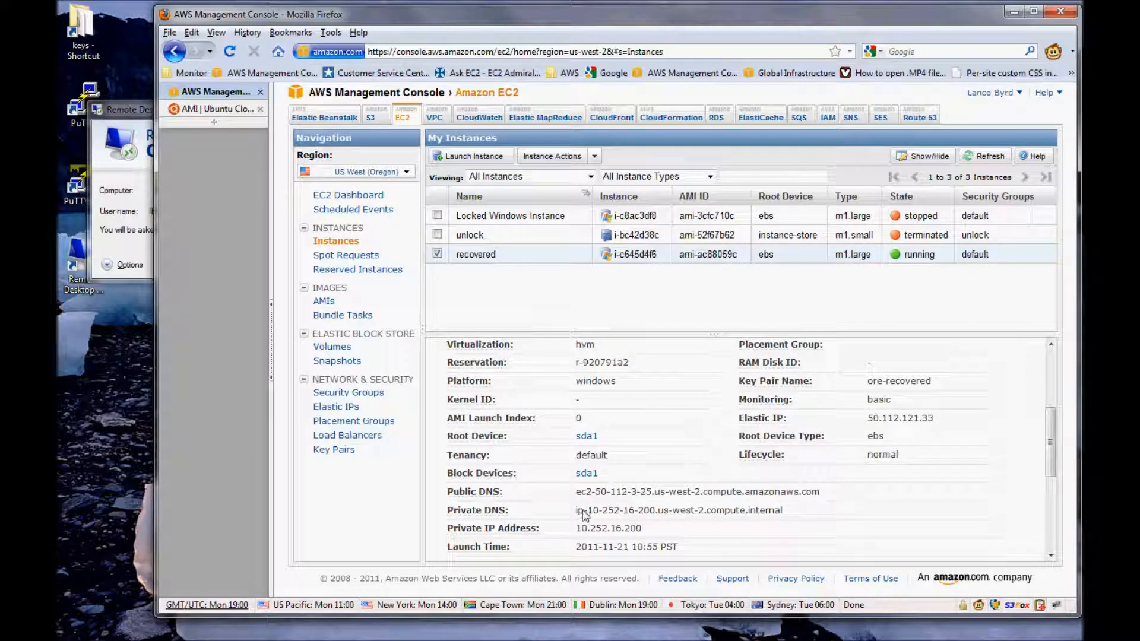
pyautogui.moveTo(576, 492); pyautogui.dragTo(824, 497)
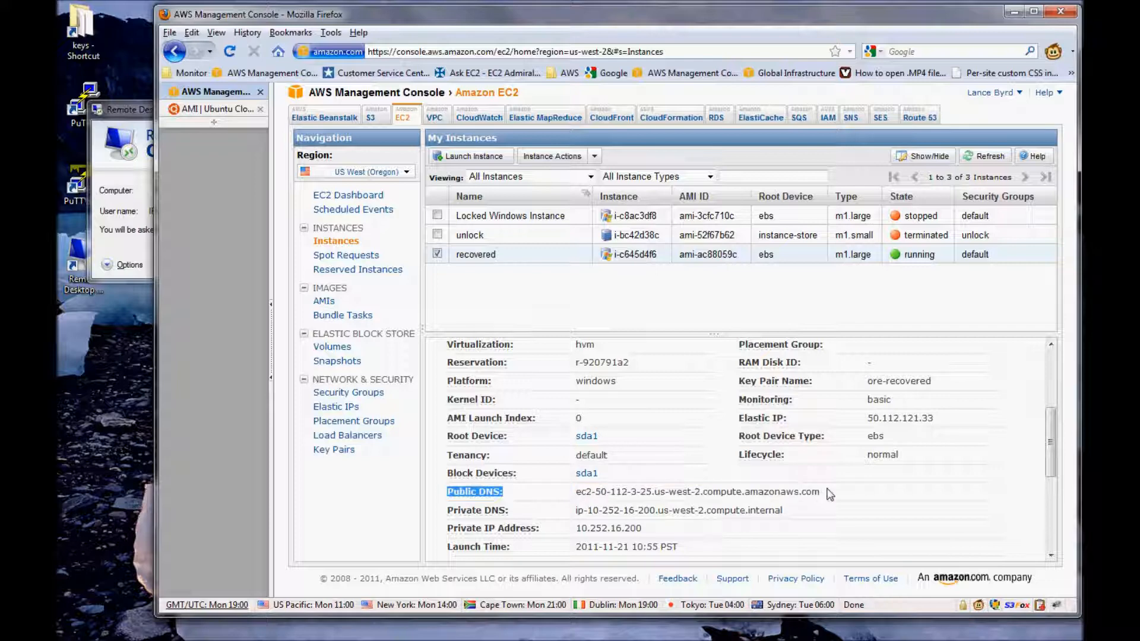
pyautogui.moveTo(867, 419); pyautogui.dragTo(933, 423)
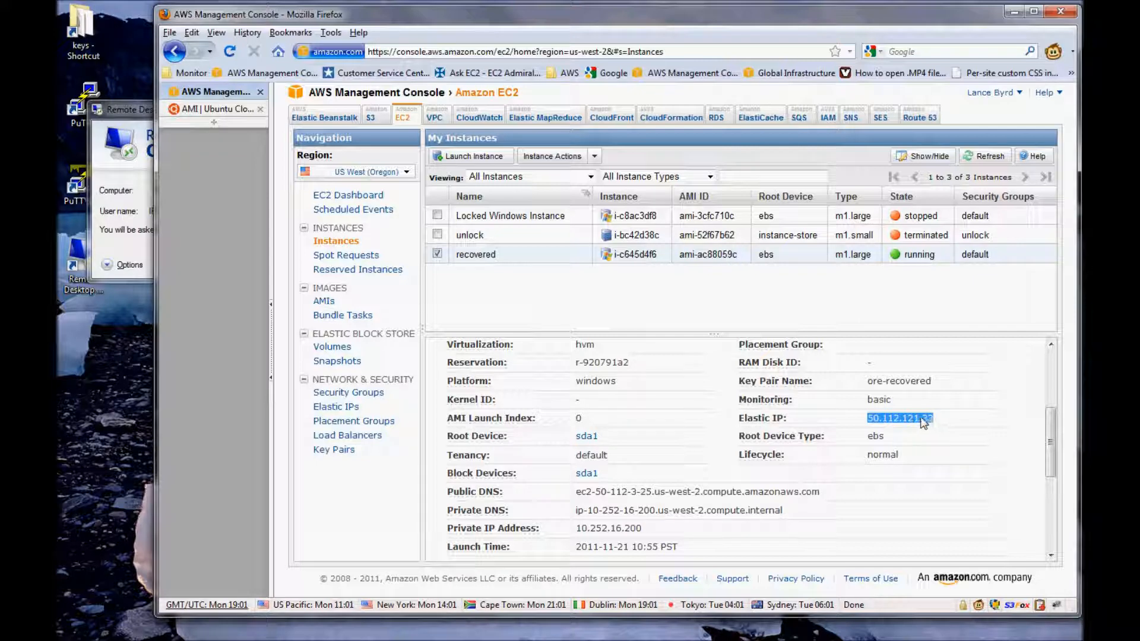
pyautogui.rightClick(923, 423)
pyautogui.click(944, 429)
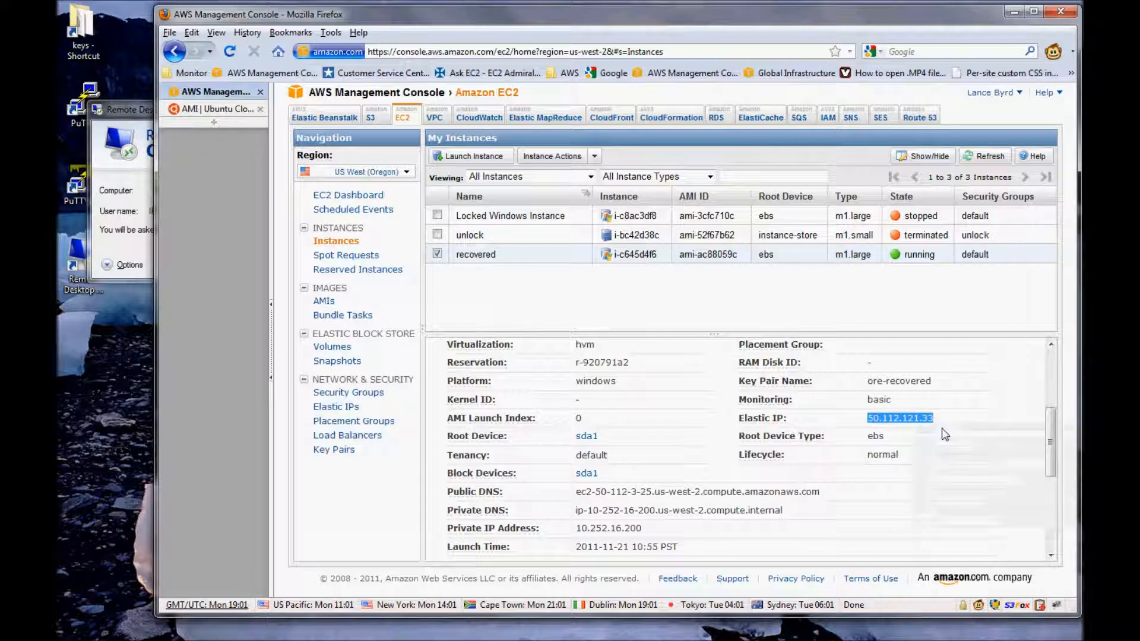
# Replace the computer address in Remote Desktop Connection with the copied Elastic IP 50.112.121.33
pyautogui.click(144, 119)
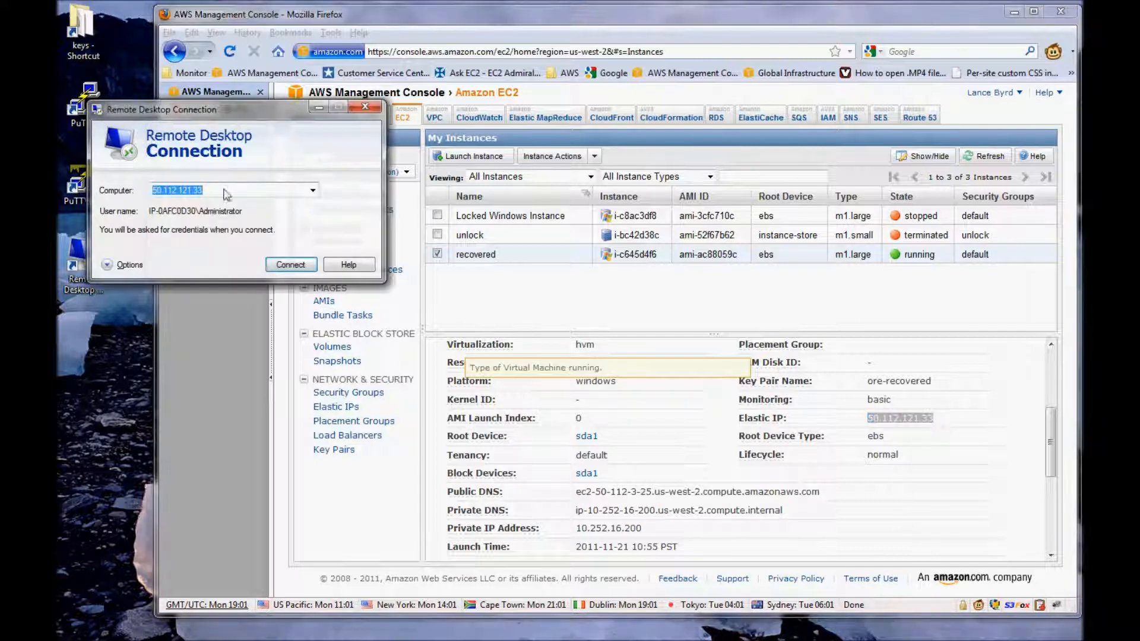
pyautogui.press('BackSpace')
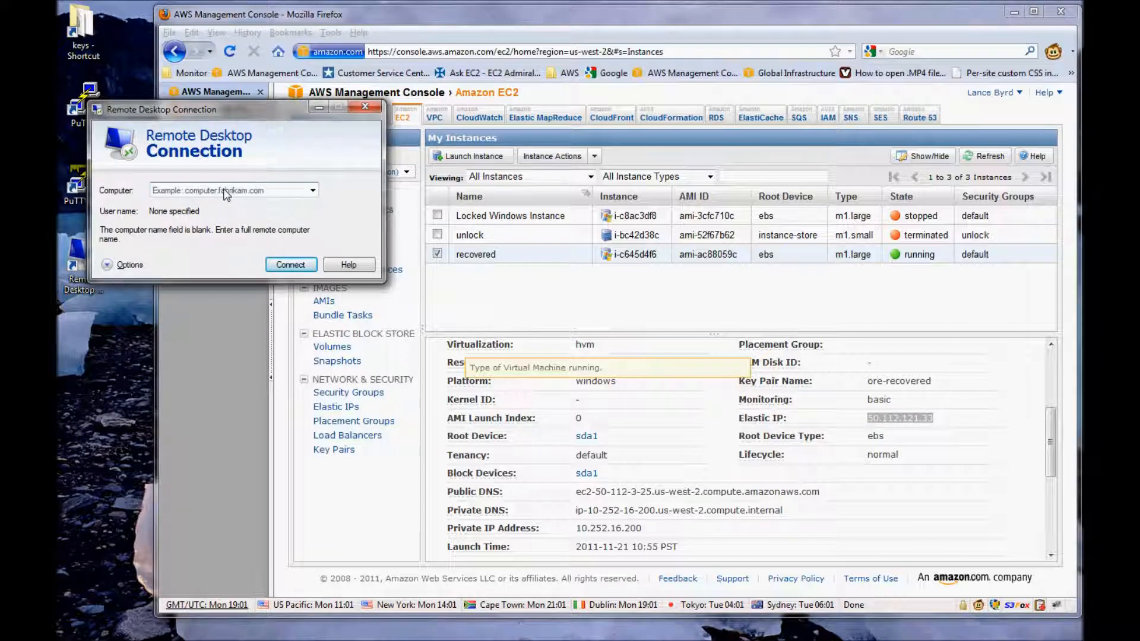
pyautogui.rightClick(226, 194)
pyautogui.click(287, 249)
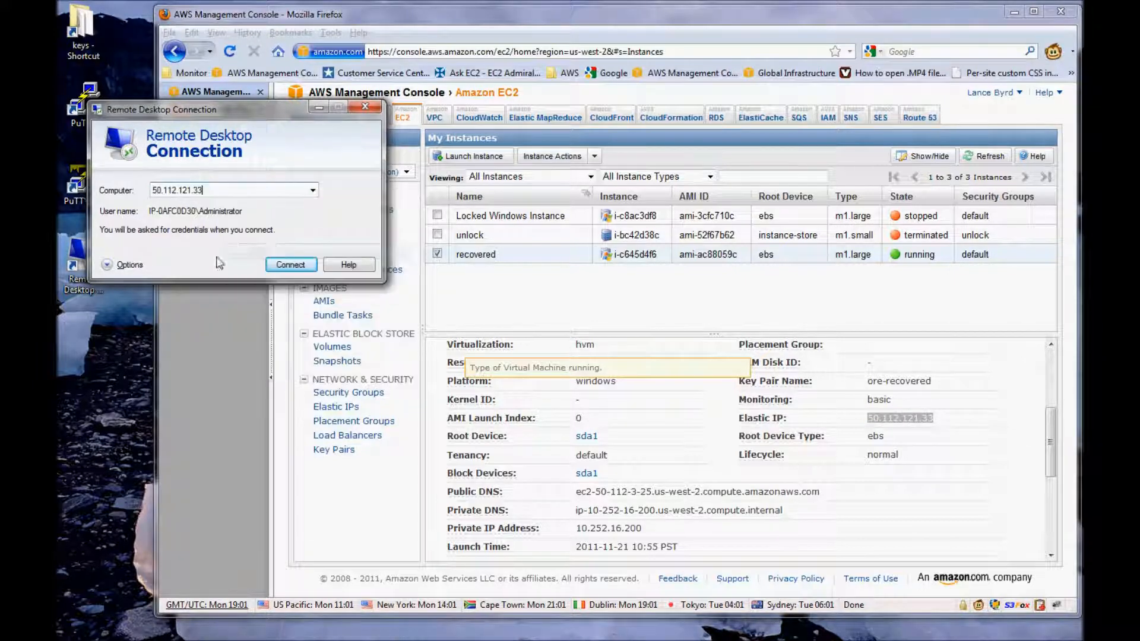
# Expand the connection options and set the logon user name to administrator
pyautogui.click(122, 264)
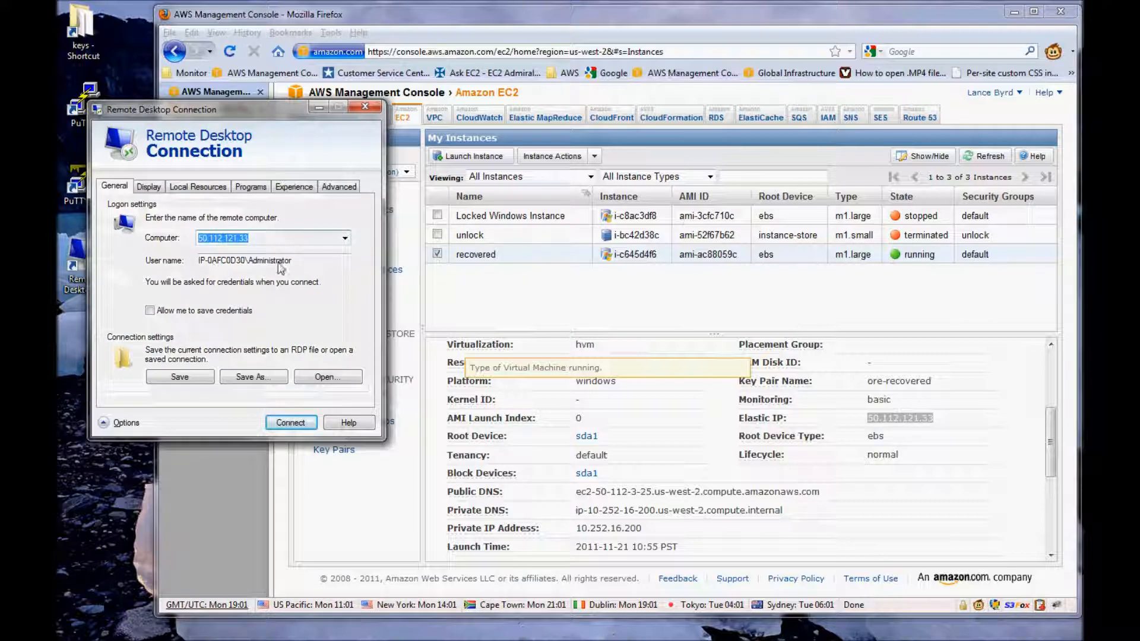
pyautogui.click(299, 261)
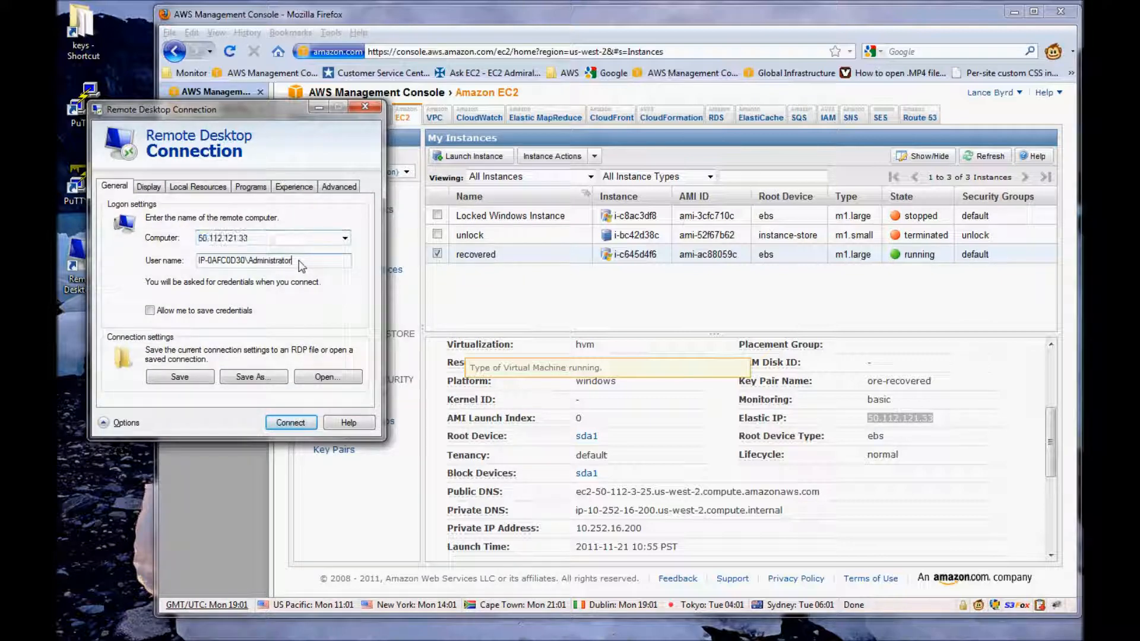
pyautogui.press('BackSpace')
pyautogui.press('BackSpace')
pyautogui.press('BackSpace')
pyautogui.press('BackSpace')
pyautogui.press('BackSpace')
pyautogui.press('BackSpace')
pyautogui.press('BackSpace')
pyautogui.press('BackSpace')
pyautogui.press('BackSpace')
pyautogui.press('BackSpace')
pyautogui.press('BackSpace')
pyautogui.press('BackSpace')
pyautogui.press('BackSpace')
pyautogui.press('BackSpace')
pyautogui.press('BackSpace')
pyautogui.press('BackSpace')
pyautogui.press('BackSpace')
pyautogui.press('BackSpace')
pyautogui.press('BackSpace')
pyautogui.press('BackSpace')
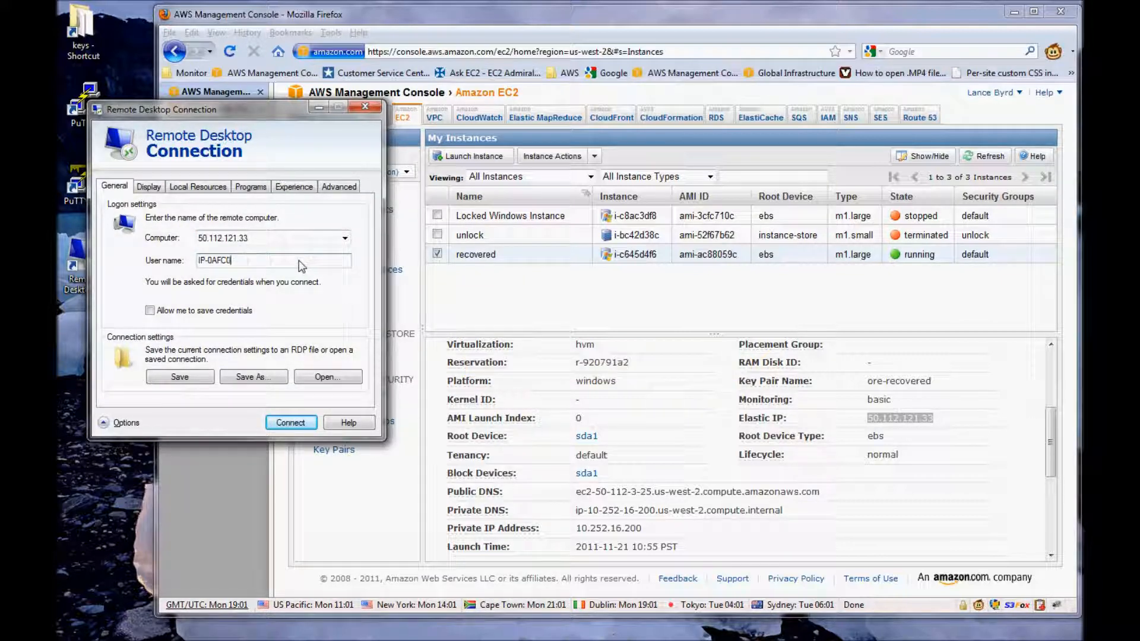
pyautogui.write('administrator')
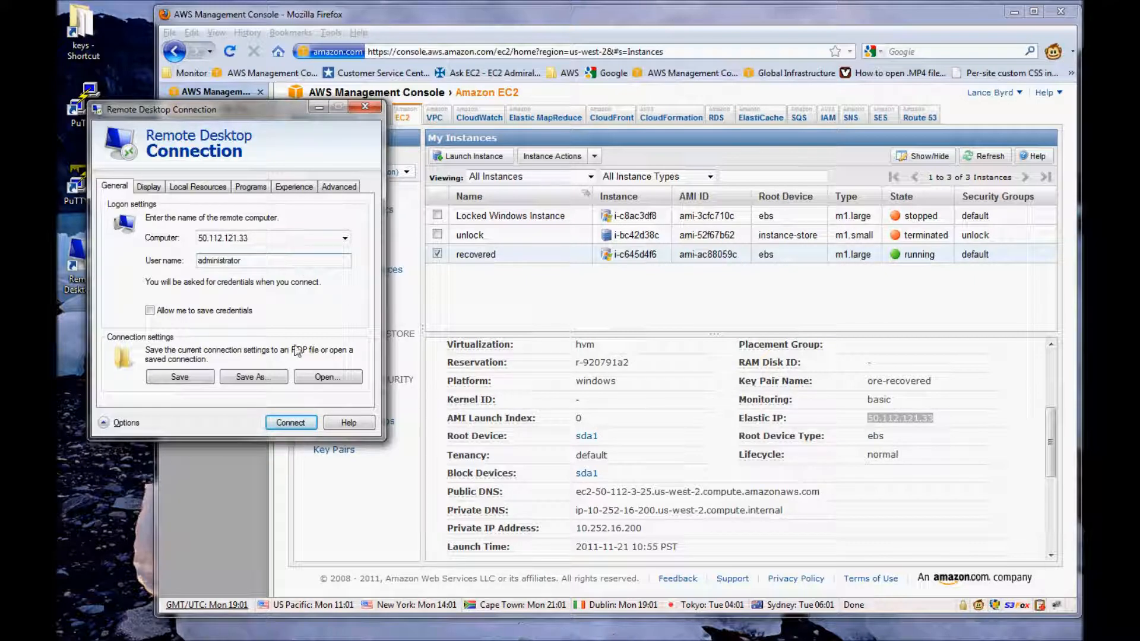
# Connect to the recovered instance, enter the decrypted administrator password and accept the untrusted certificate
pyautogui.click(304, 424)
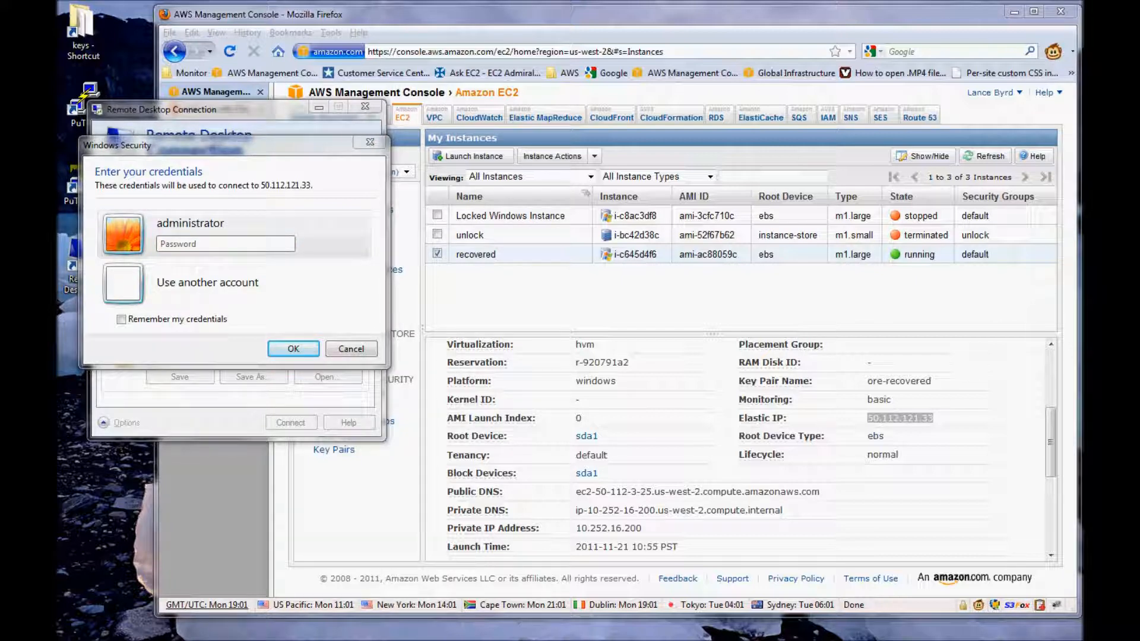
pyautogui.click(184, 246)
pyautogui.hotkey('ctrl', 'v')
pyautogui.click(282, 347)
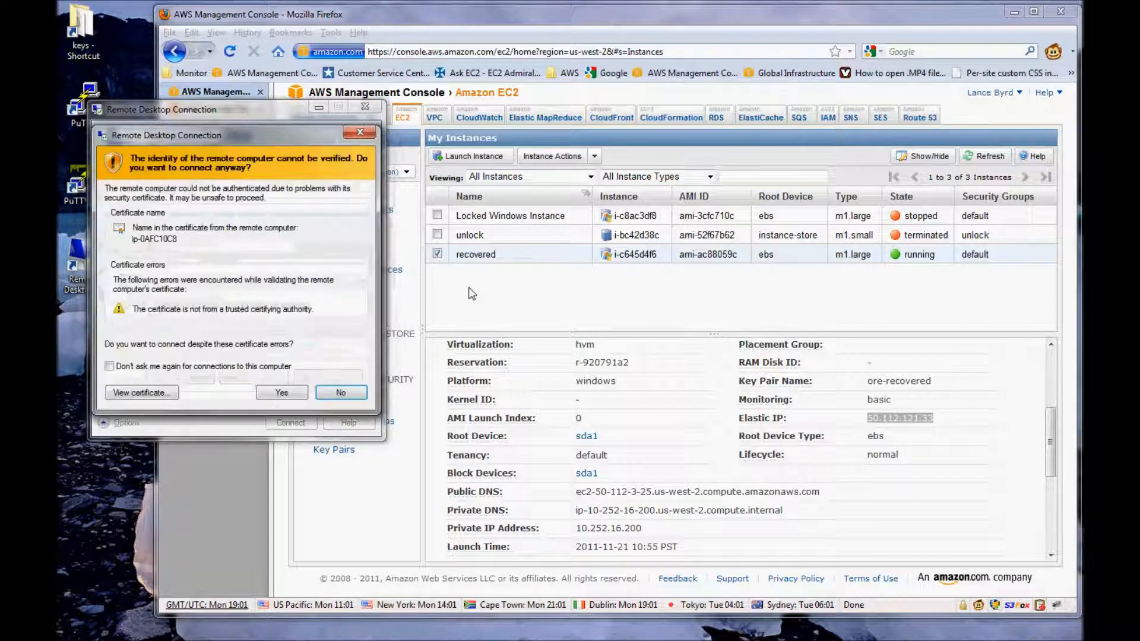
pyautogui.click(294, 393)
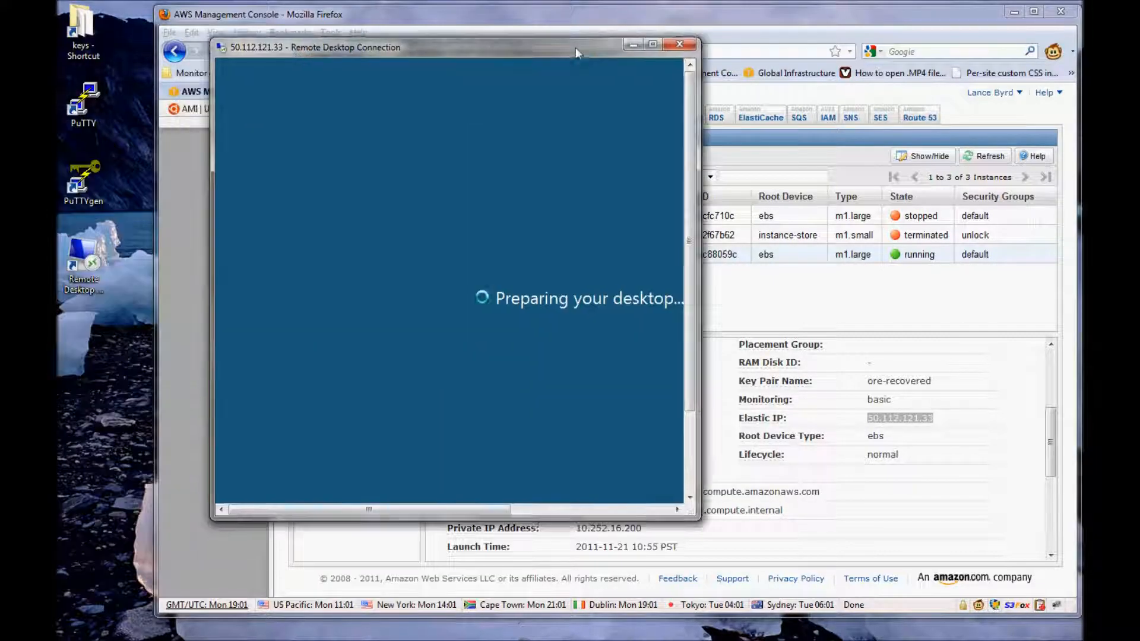
# Reposition and enlarge the remote session window until the whole remote desktop and its taskbar fit
pyautogui.moveTo(575, 47); pyautogui.dragTo(462, 30)
pyautogui.moveTo(592, 128); pyautogui.dragTo(955, 135)
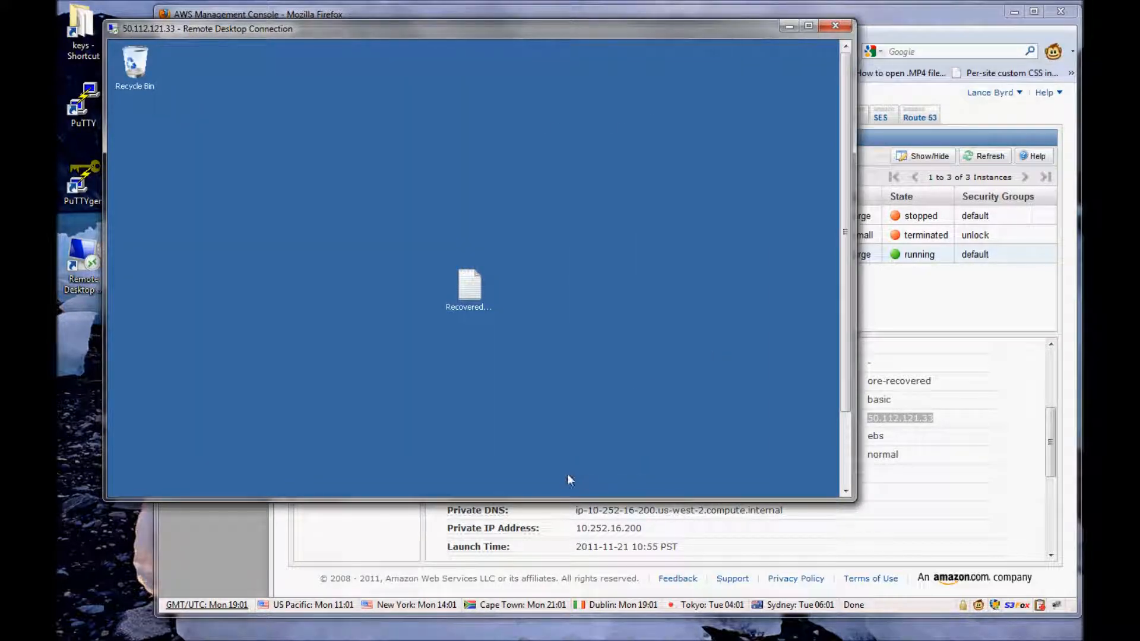
pyautogui.moveTo(554, 500); pyautogui.dragTo(585, 604)
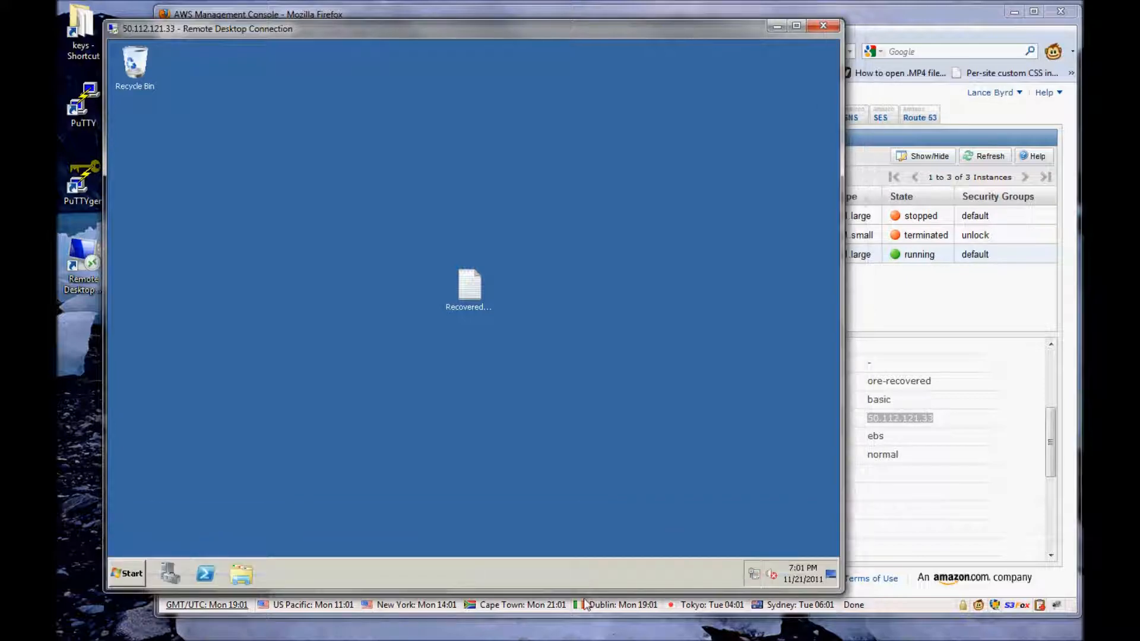
# Open the RecoveredDataAndInstance text file on the remote desktop to check its contents, and disconnect the remote session
pyautogui.doubleClick(468, 285)
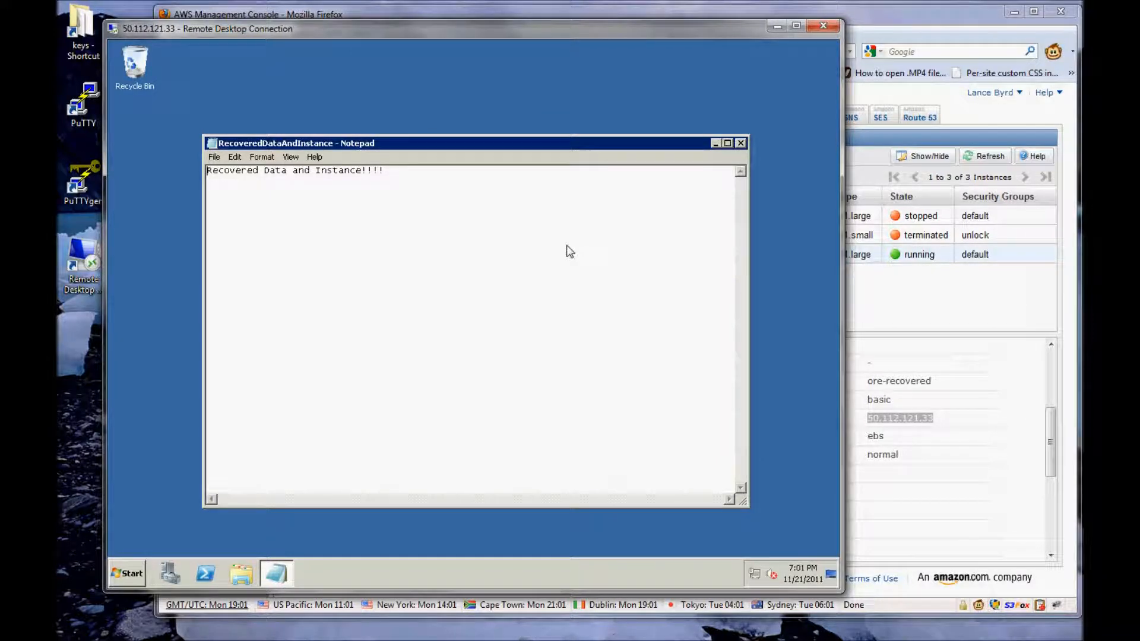
pyautogui.click(825, 27)
pyautogui.click(648, 386)
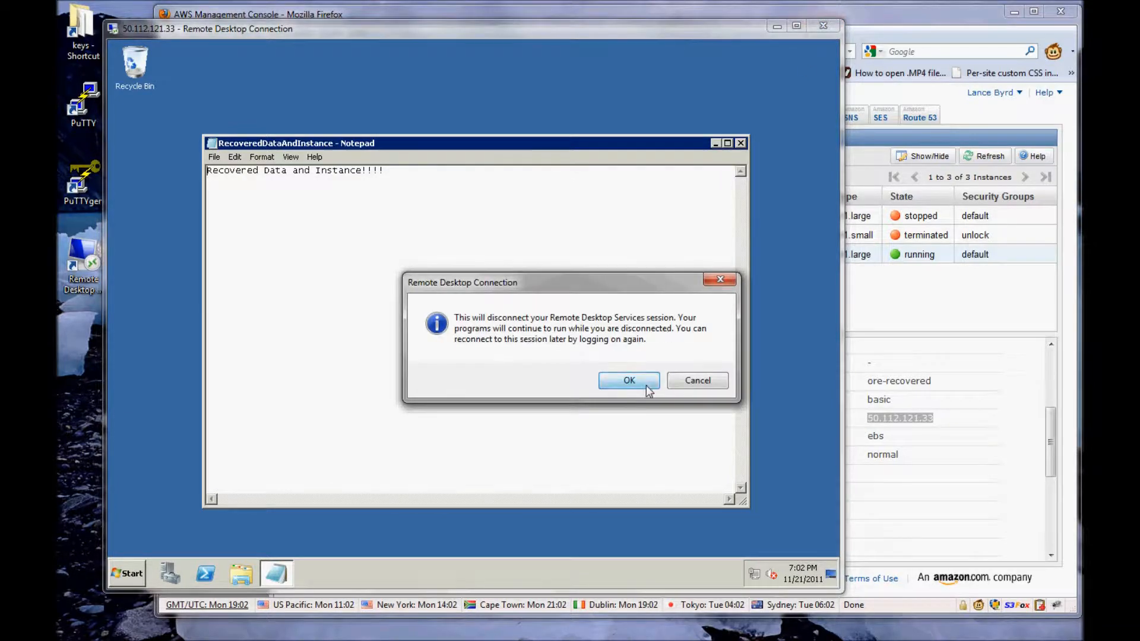